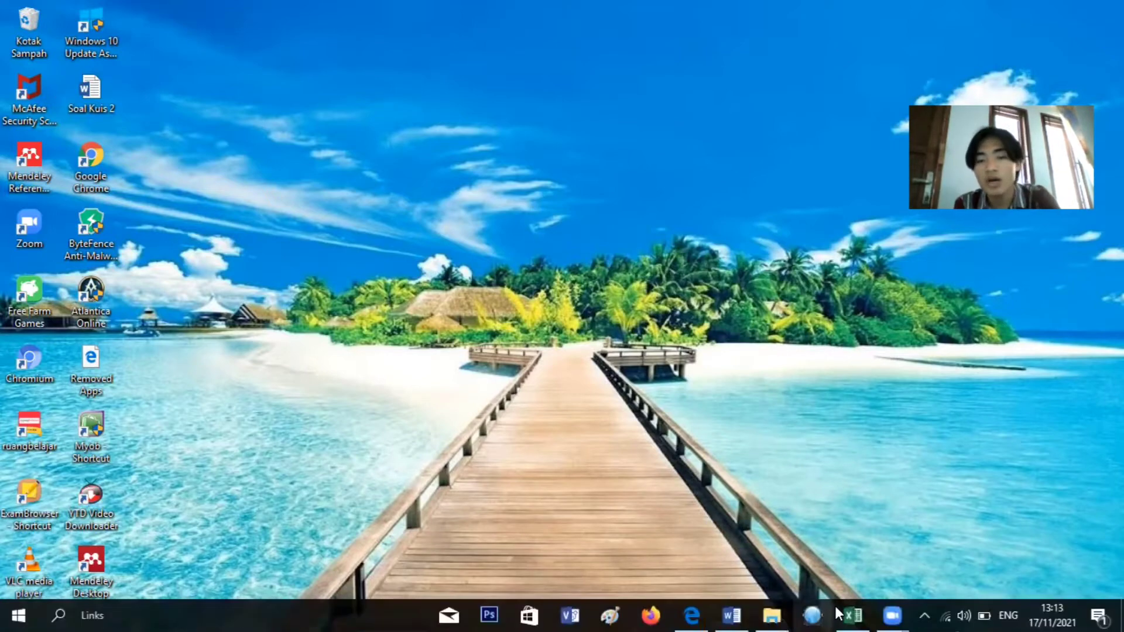
Switch to SHAZAM and arrange the output window and a narrowed Editor window so they overlap less in the workspace
{"action": "left_click", "coordinate": [816, 615]}
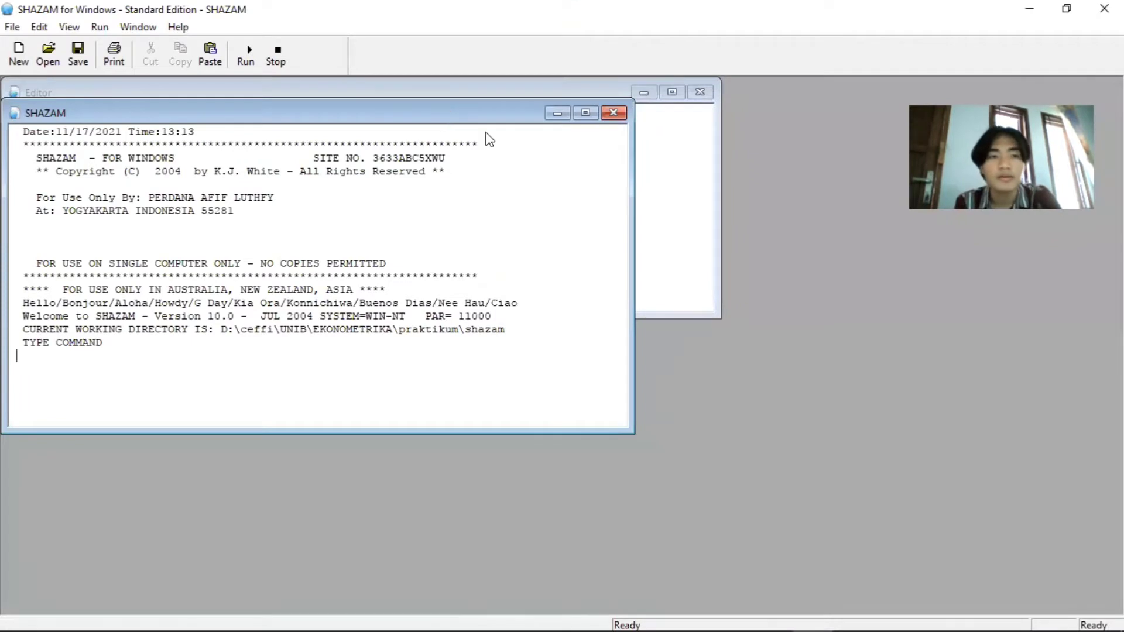
{"action": "left_click_drag", "start_coordinate": [449, 114], "coordinate": [758, 238]}
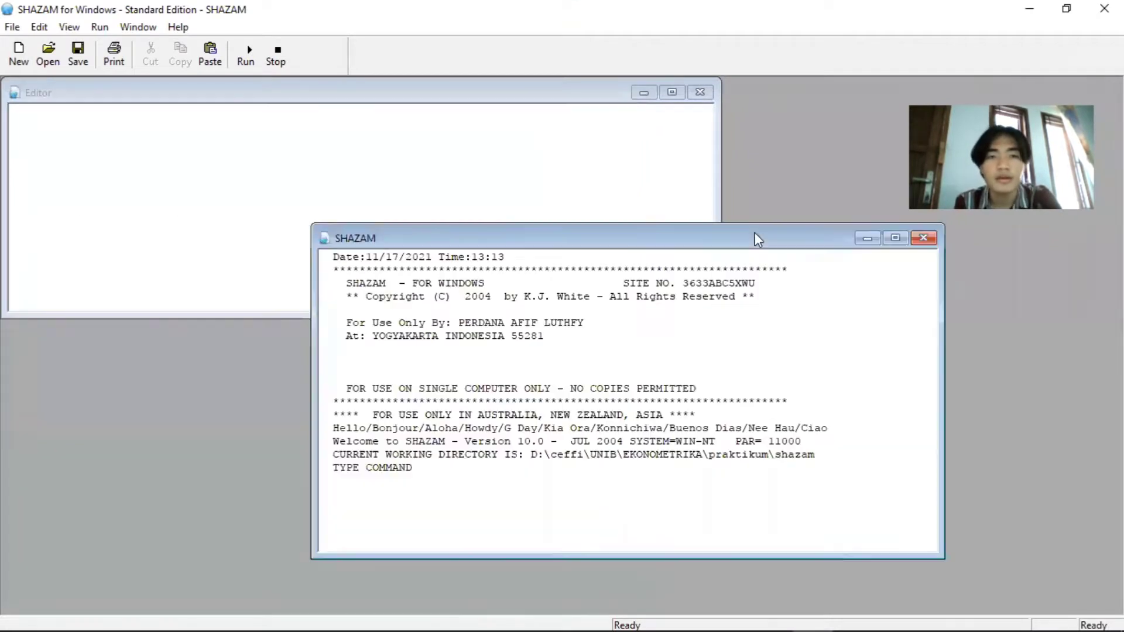
{"action": "left_click_drag", "start_coordinate": [549, 92], "coordinate": [571, 120]}
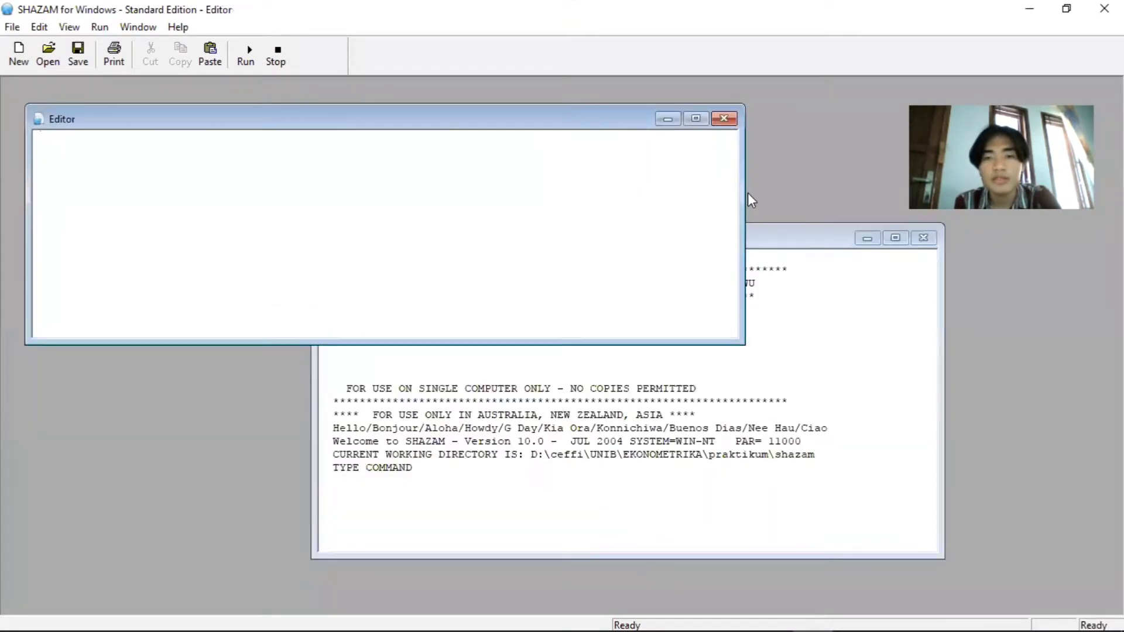
{"action": "left_click_drag", "start_coordinate": [746, 192], "coordinate": [644, 188]}
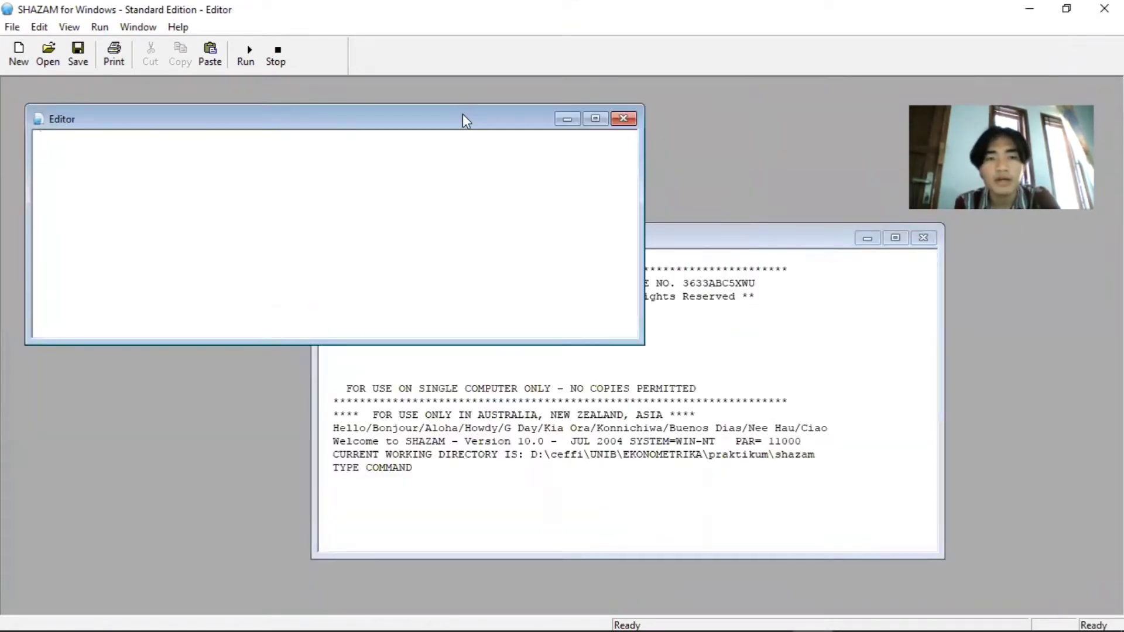
{"action": "left_click_drag", "start_coordinate": [462, 115], "coordinate": [674, 151]}
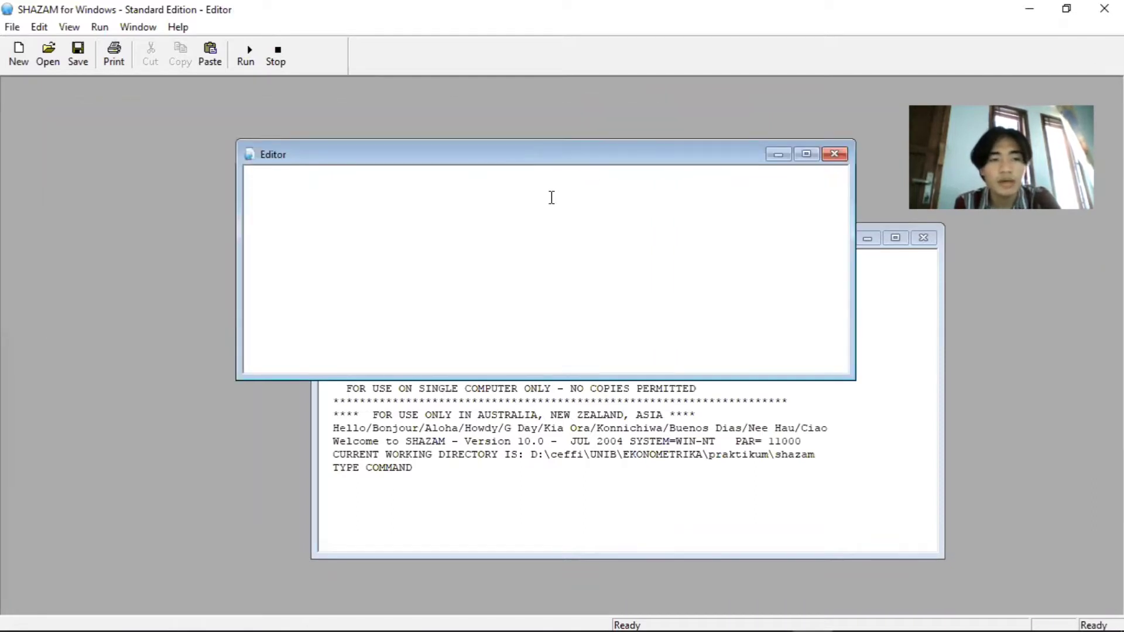
Begin the command script with "File 33" and copy the folder location of usahatani karet.dif from its file properties
{"action": "type", "text": "File 33"}
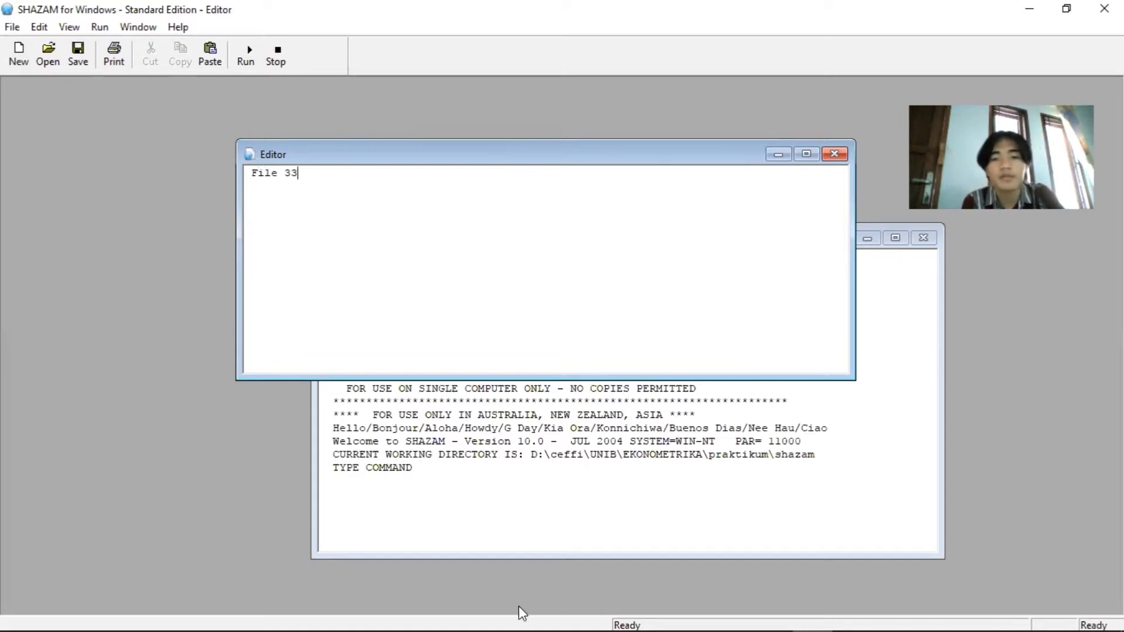
{"action": "left_click", "coordinate": [783, 614]}
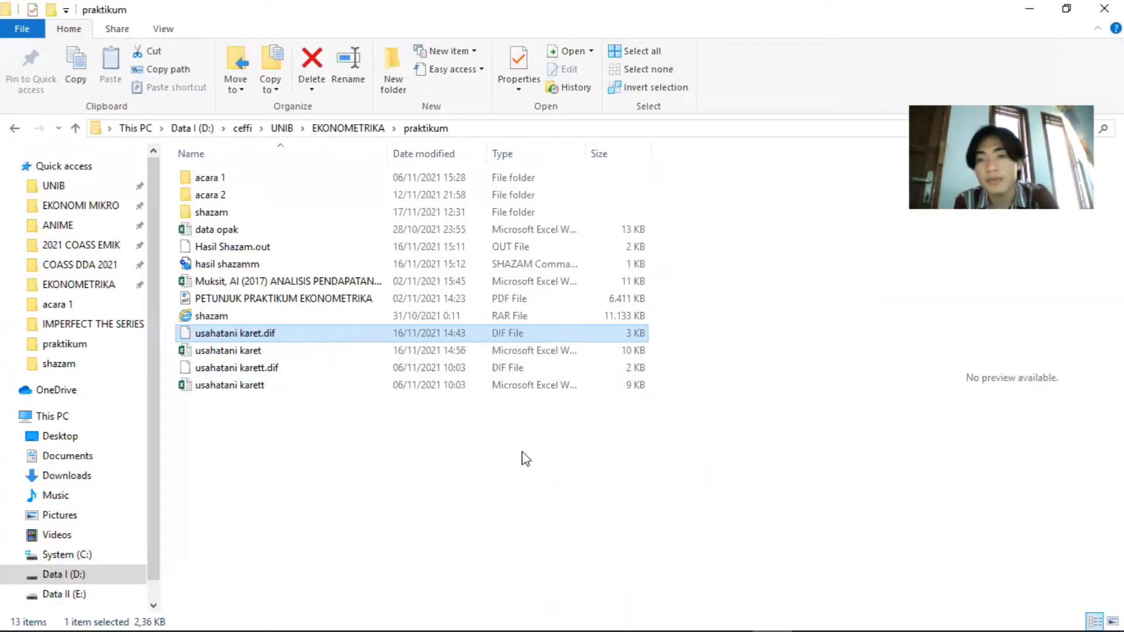
{"action": "right_click", "coordinate": [335, 335]}
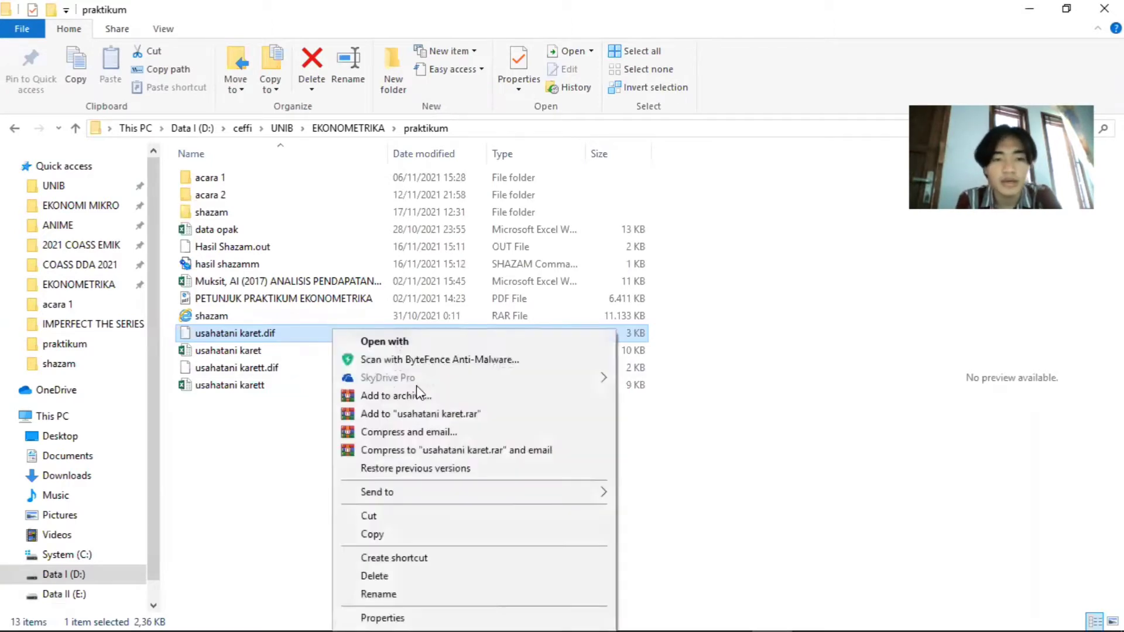
{"action": "left_click", "coordinate": [398, 606]}
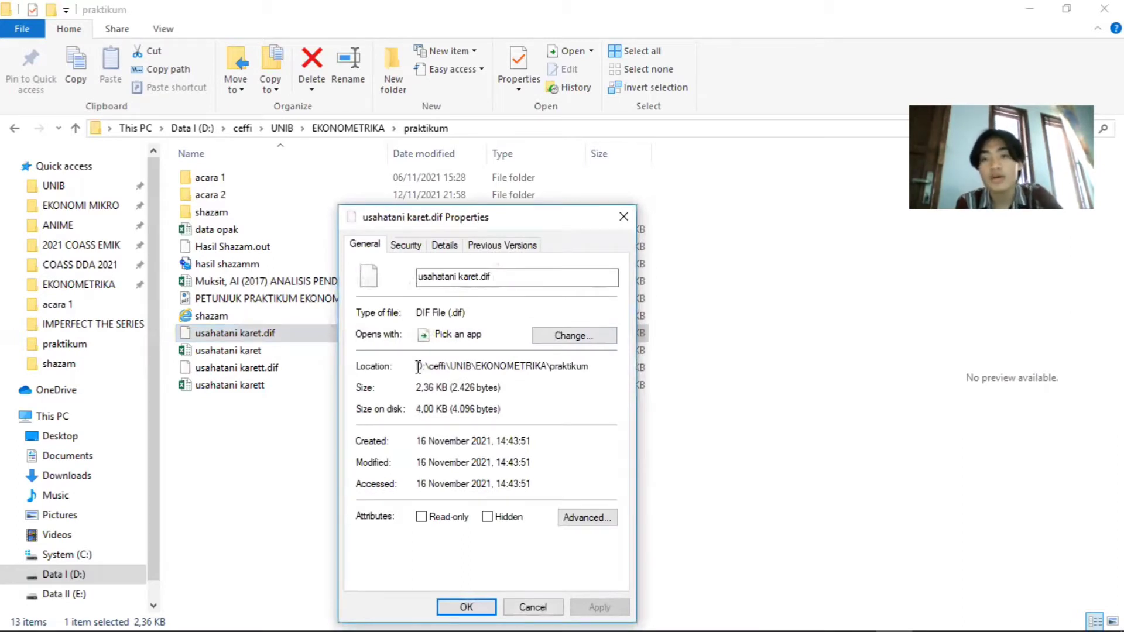
{"action": "left_click_drag", "start_coordinate": [417, 366], "coordinate": [594, 368]}
{"action": "key", "text": "ctrl+c"}
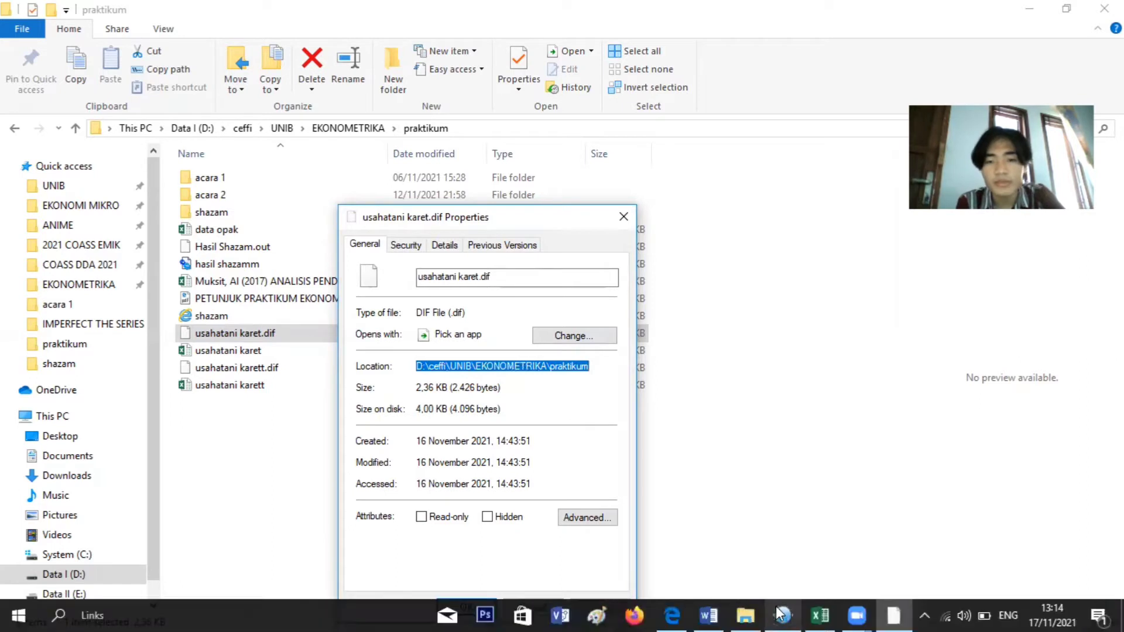
Add the copied path D:\ceffi\UNIB\EKONOMETRIKA\praktikum\ after "File 33" in the SHAZAM Editor, separated by a space and ending with a backslash
{"action": "left_click", "coordinate": [780, 615]}
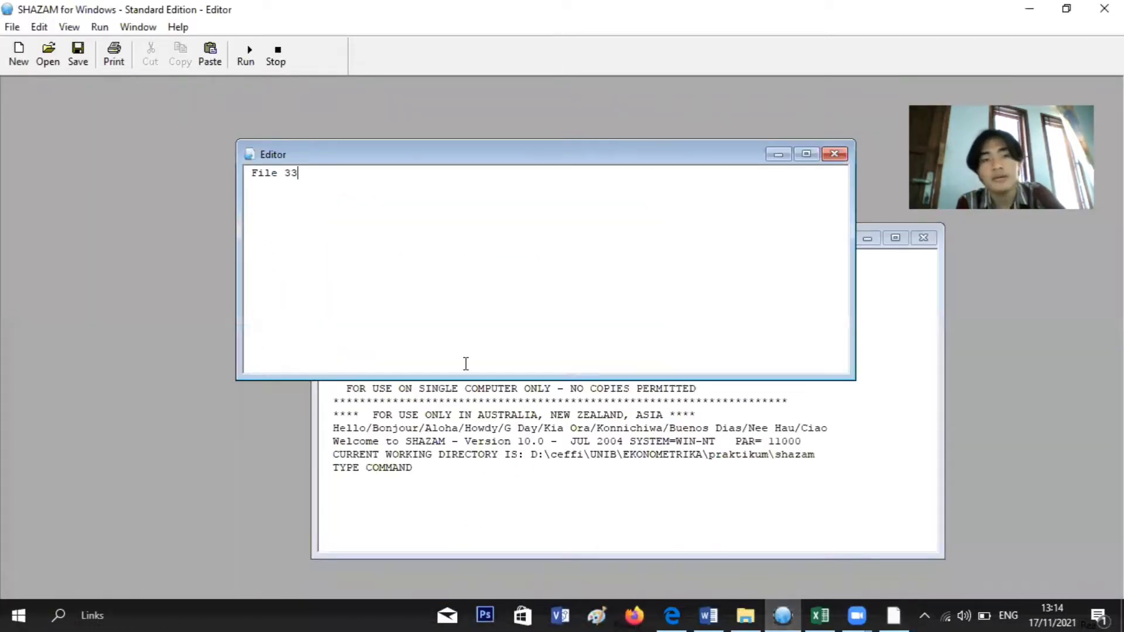
{"action": "key", "text": "ctrl+v"}
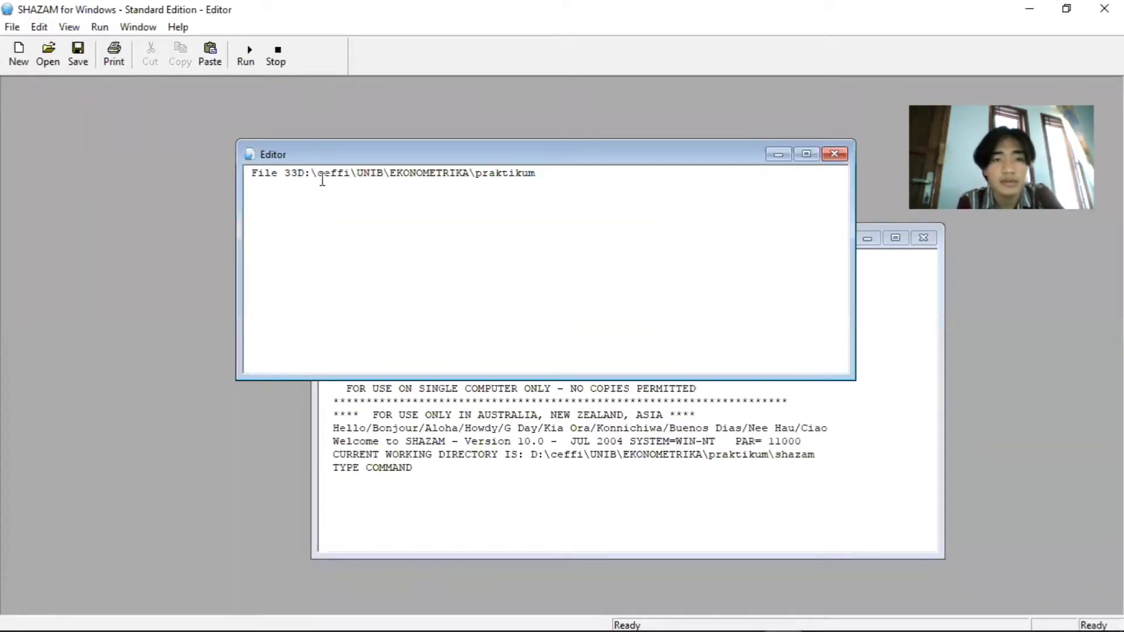
{"action": "left_click", "coordinate": [298, 174]}
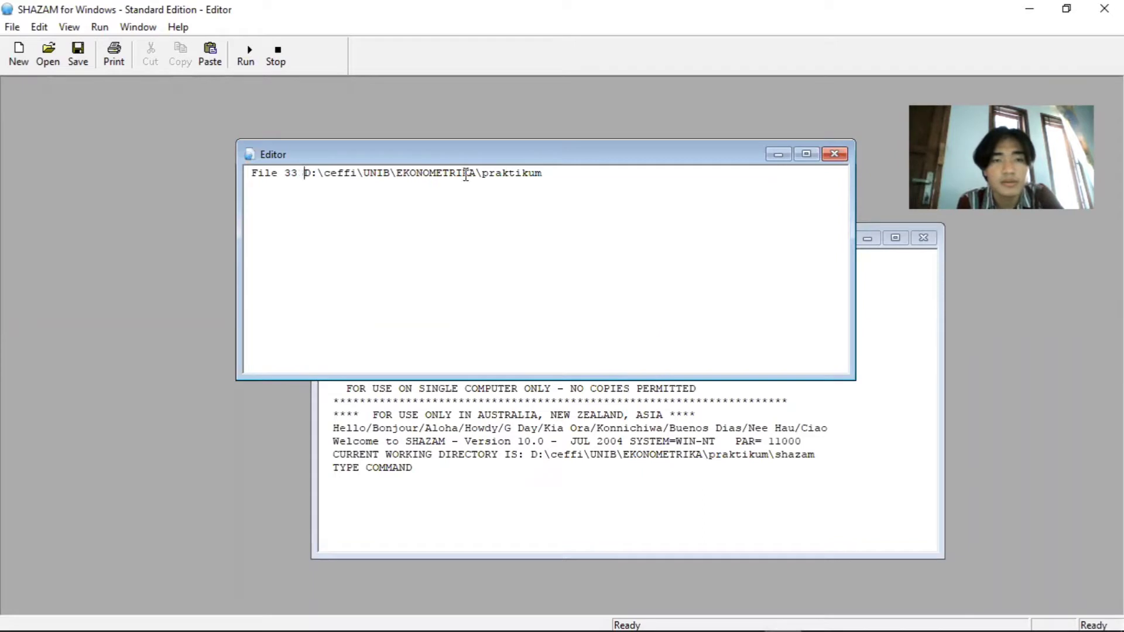
{"action": "left_click", "coordinate": [565, 171]}
{"action": "type", "text": "\\"}
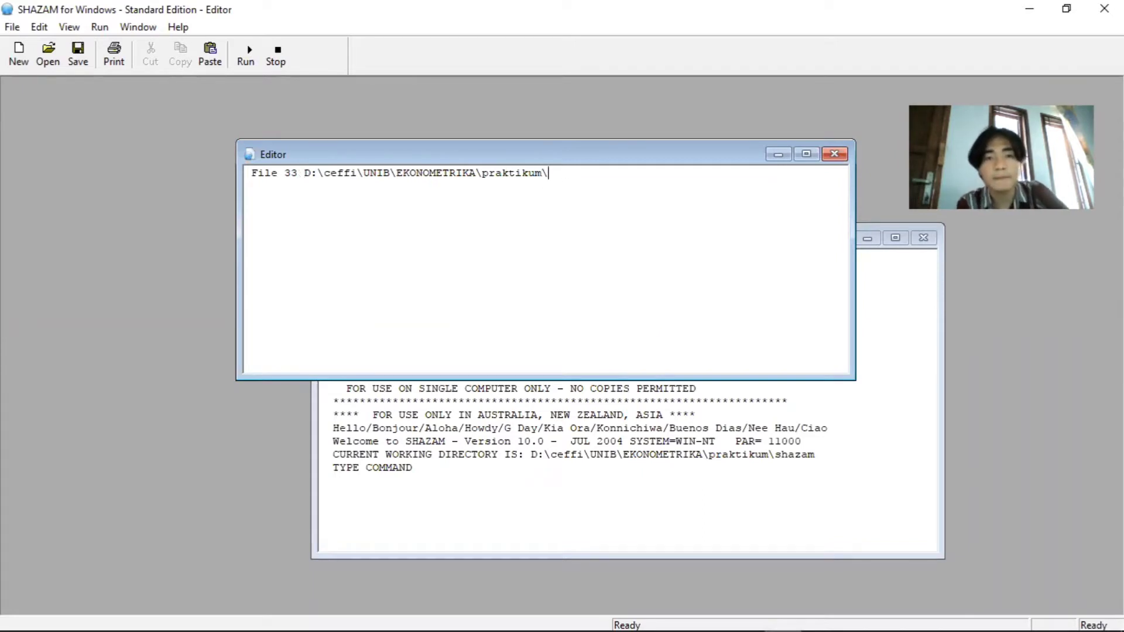
Copy the file name usahatani karet.dif from the properties dialog and append it to the path in the File 33 line
{"action": "left_click", "coordinate": [896, 615]}
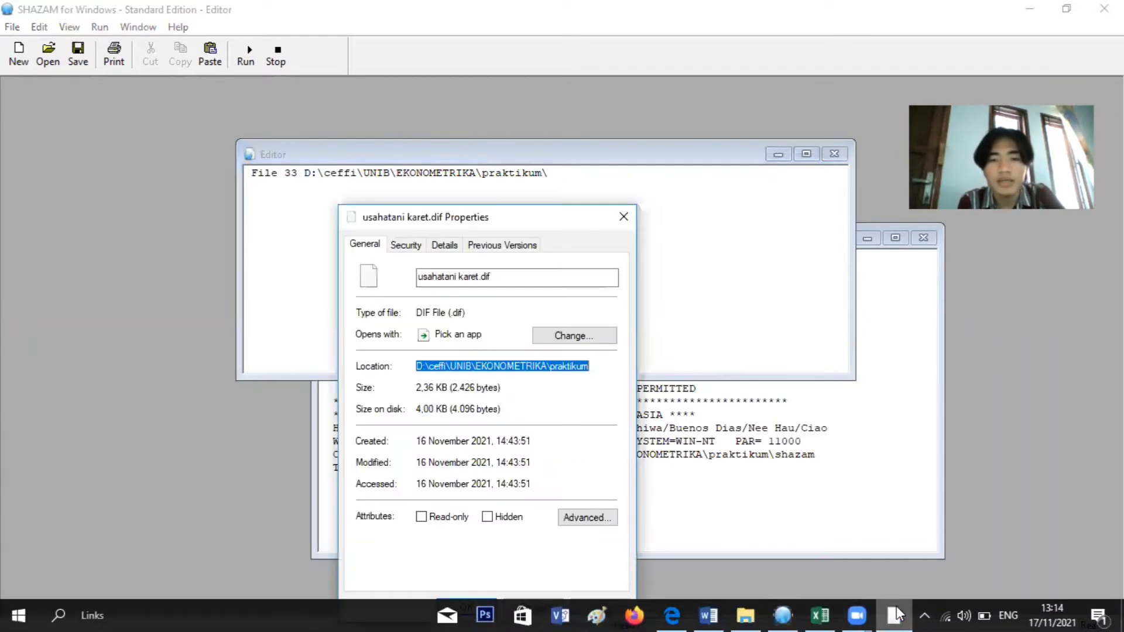
{"action": "left_click", "coordinate": [507, 280]}
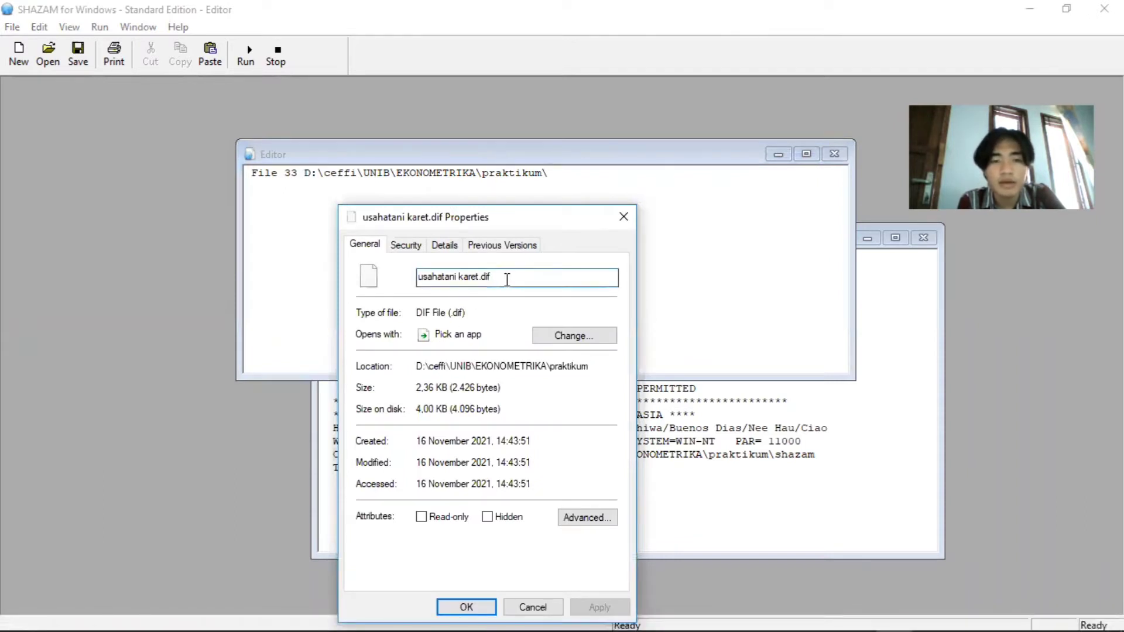
{"action": "key", "text": "ctrl+a"}
{"action": "key", "text": "ctrl+c"}
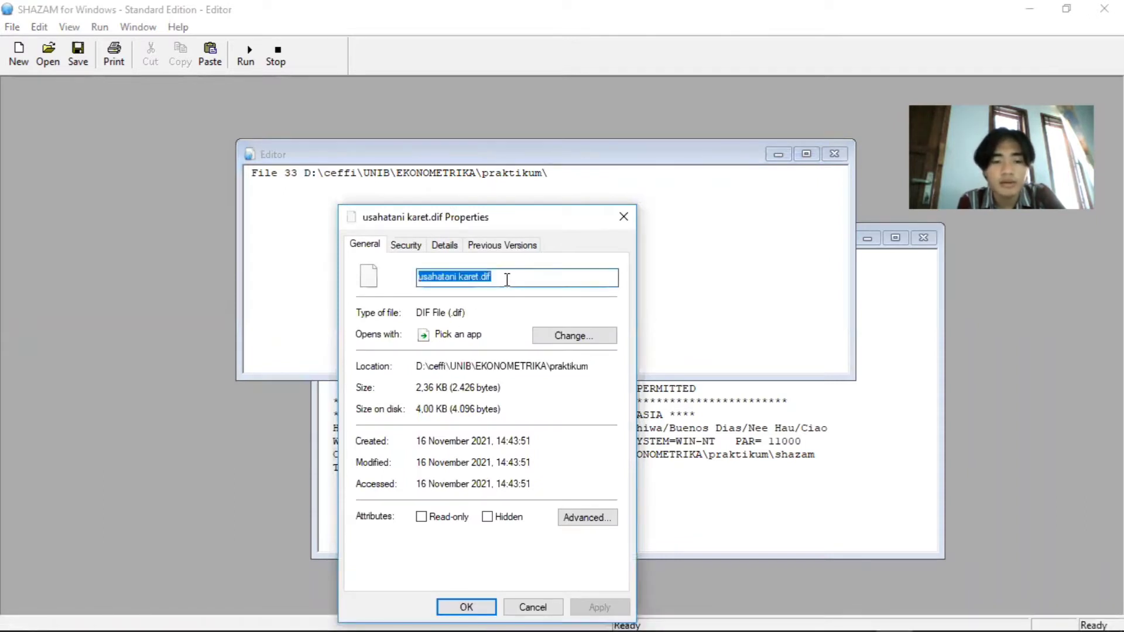
{"action": "left_click", "coordinate": [675, 187]}
{"action": "key", "text": "ctrl+v"}
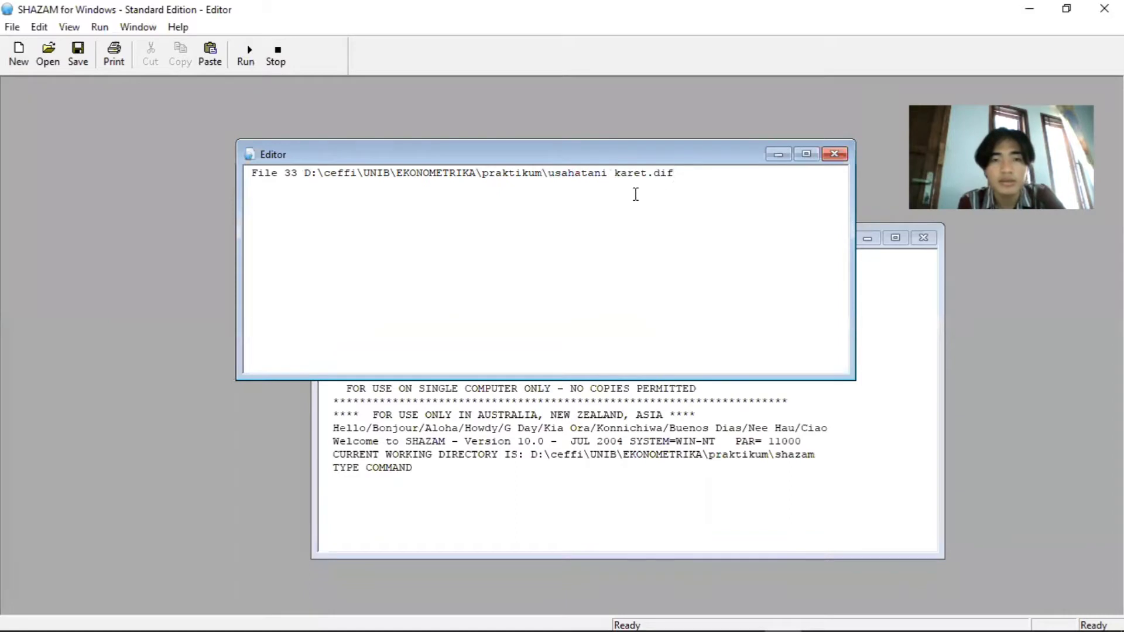
Add the line "Sample 1 40" below the File 33 command to define the sample range
{"action": "key", "text": "Return"}
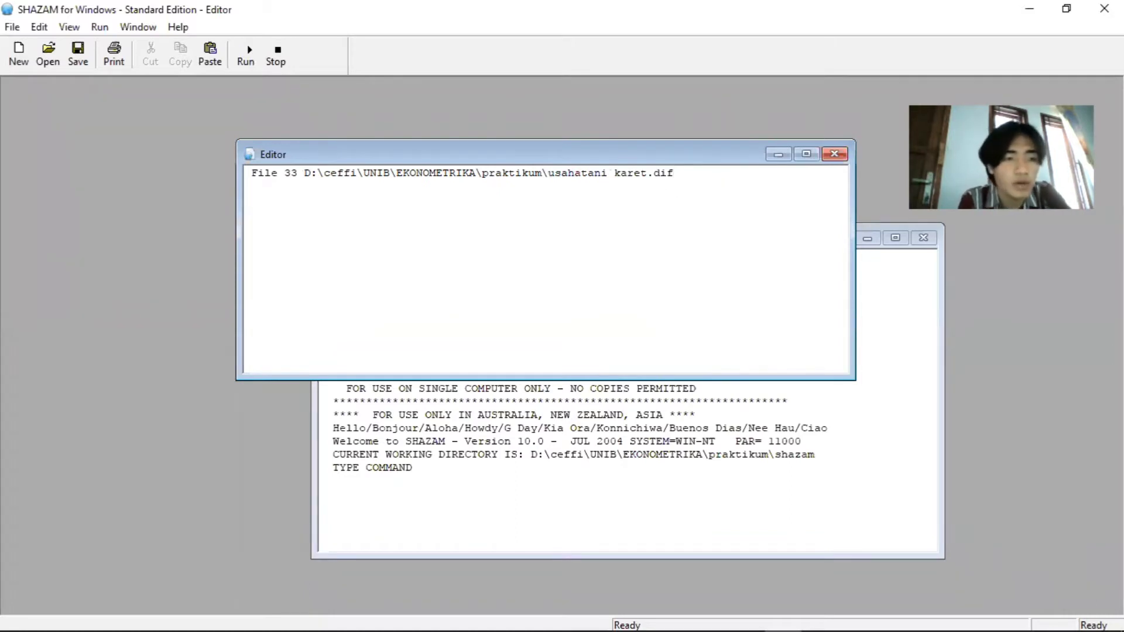
{"action": "type", "text": "Samp"}
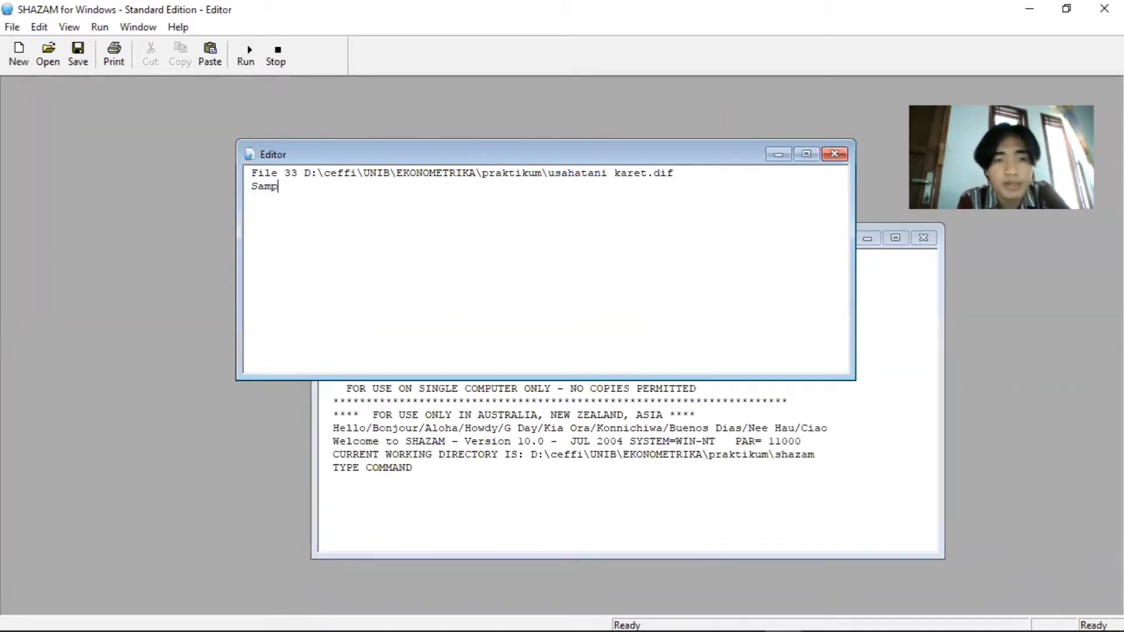
{"action": "type", "text": "le 1 40"}
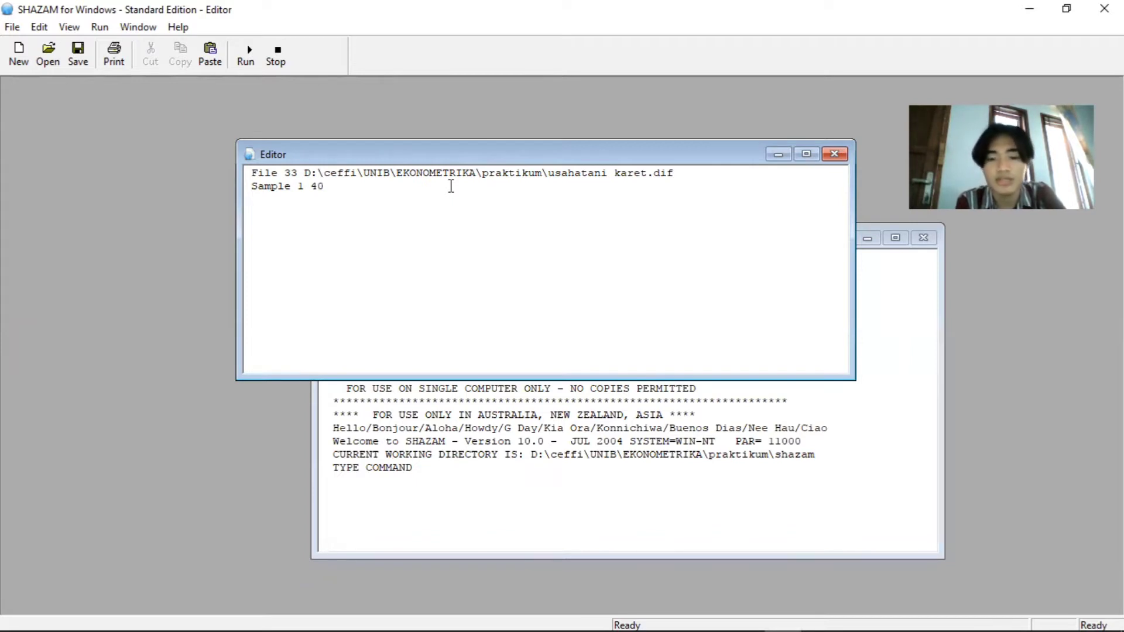
{"action": "key", "text": "Return"}
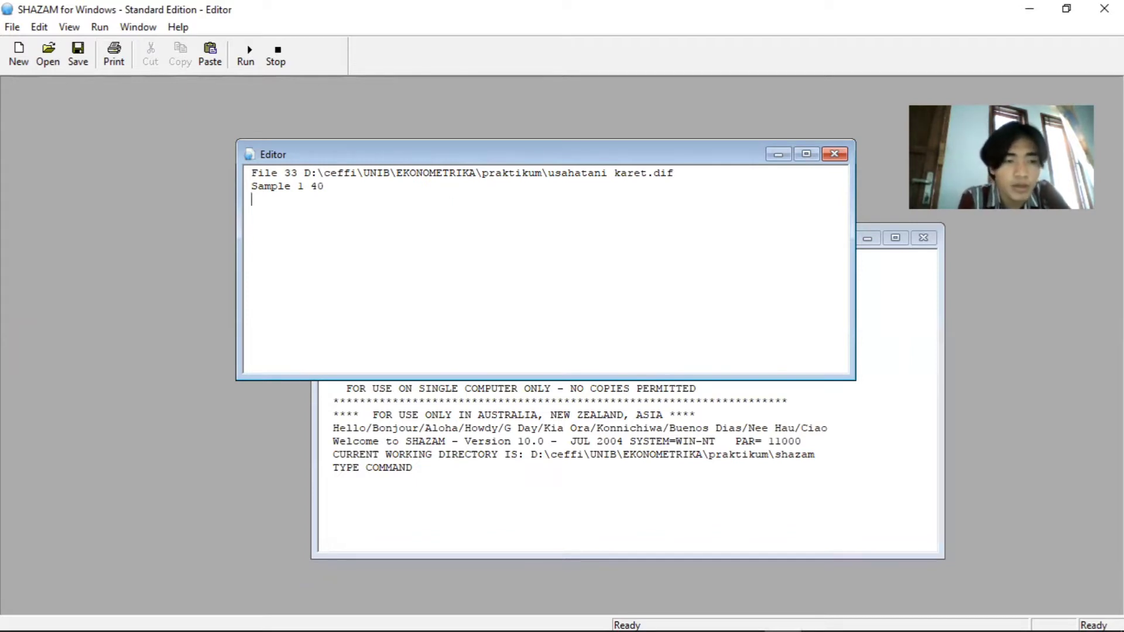
Write the line "read (33) n yt x1t x2t x3t/dif" to read the variables from the DIF file
{"action": "type", "text": "r"}
{"action": "key", "text": "BackSpace"}
{"action": "type", "text": "read"}
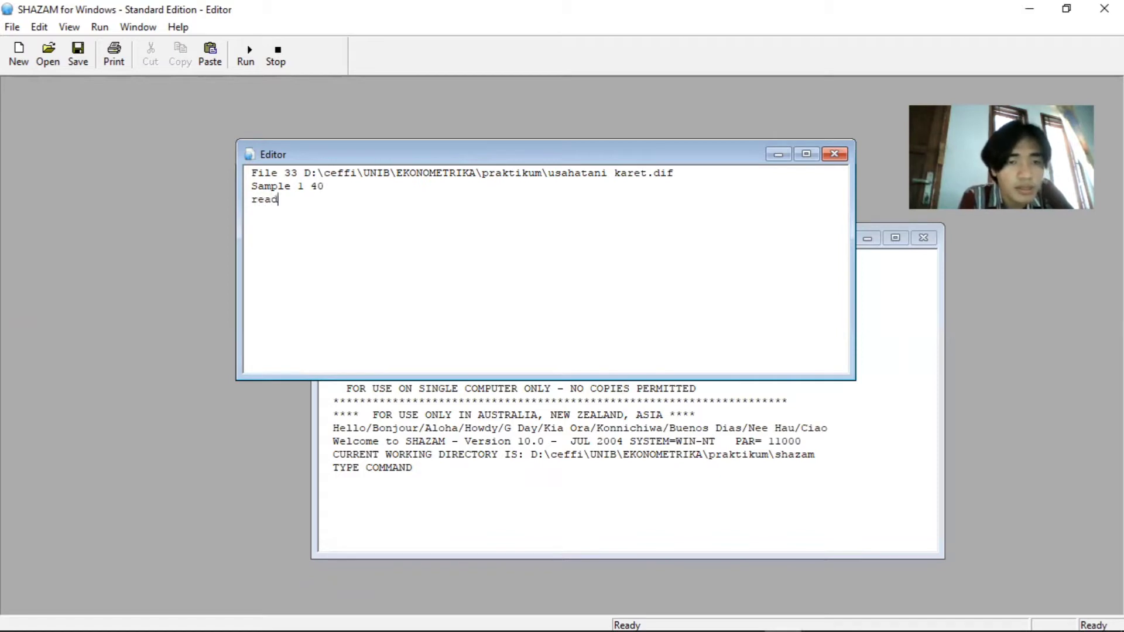
{"action": "type", "text": " ("}
{"action": "key", "text": "BackSpace"}
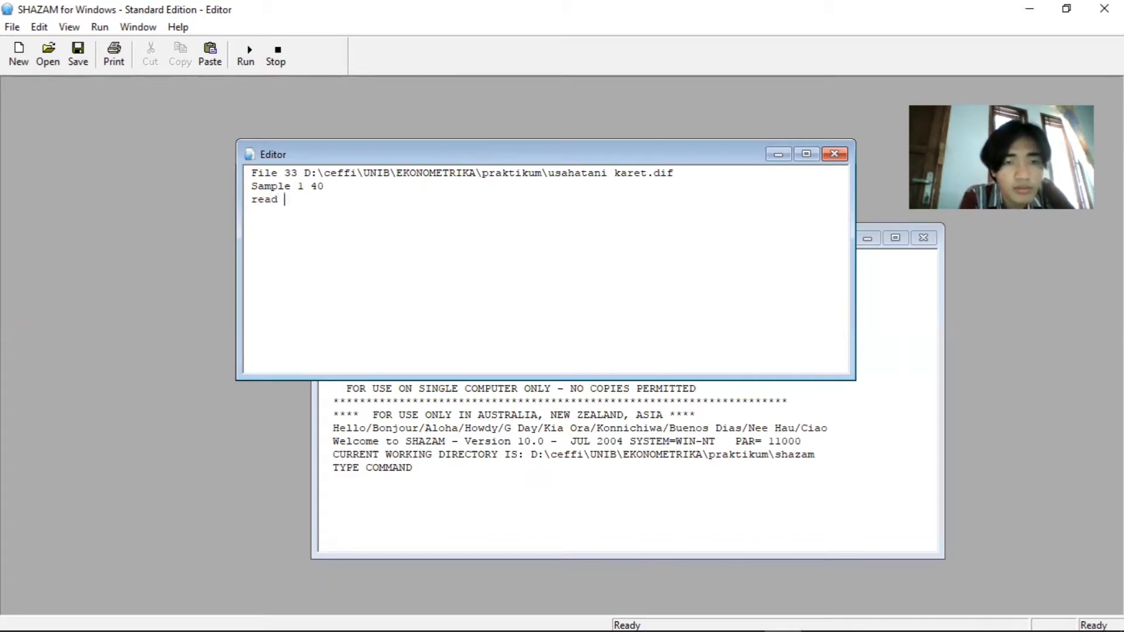
{"action": "type", "text": "(33)"}
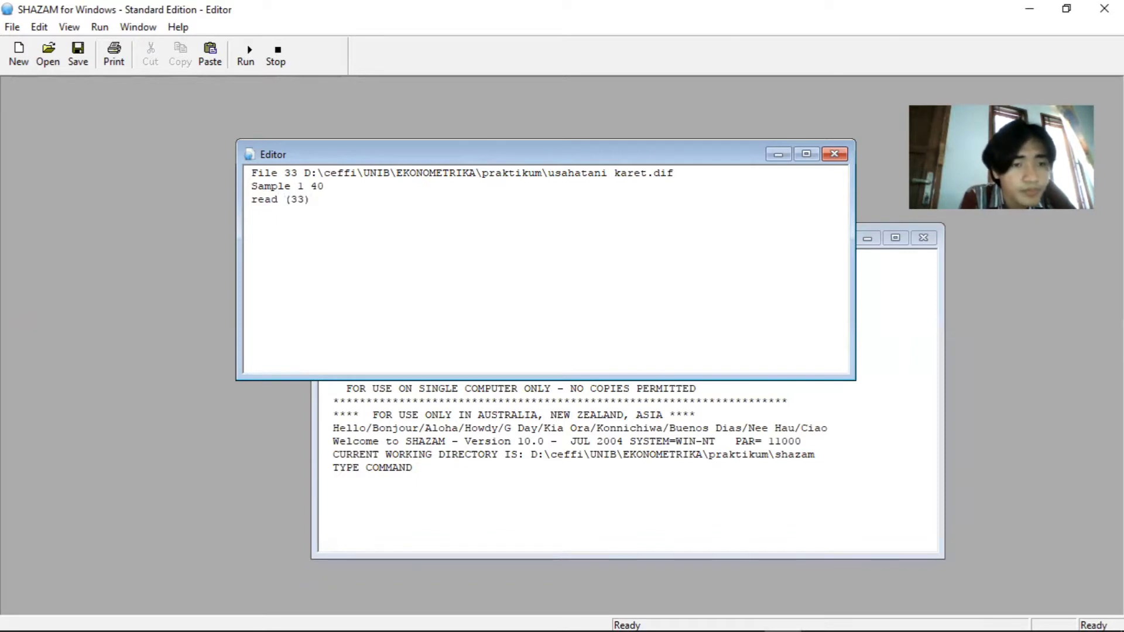
{"action": "type", "text": " n "}
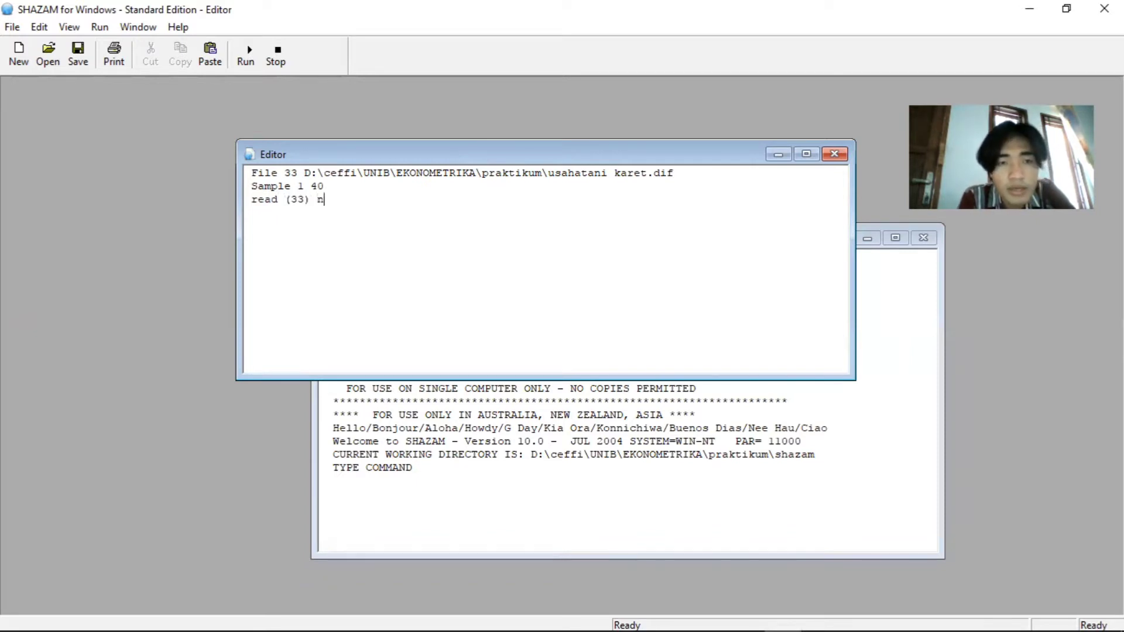
{"action": "type", "text": "yt "}
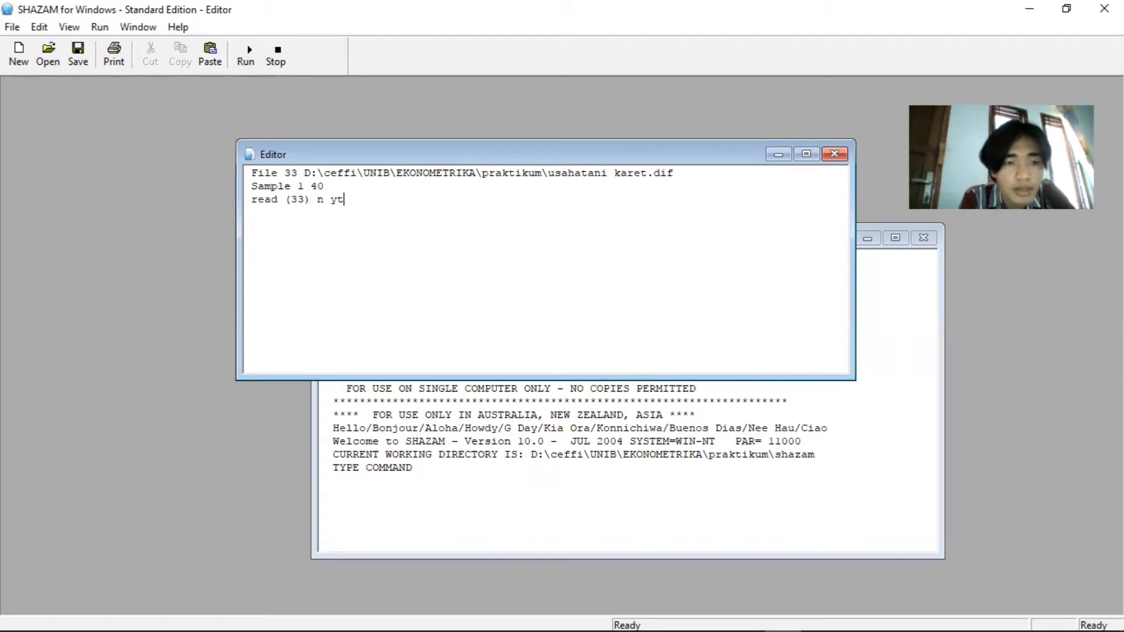
{"action": "type", "text": "x1t x2t x"}
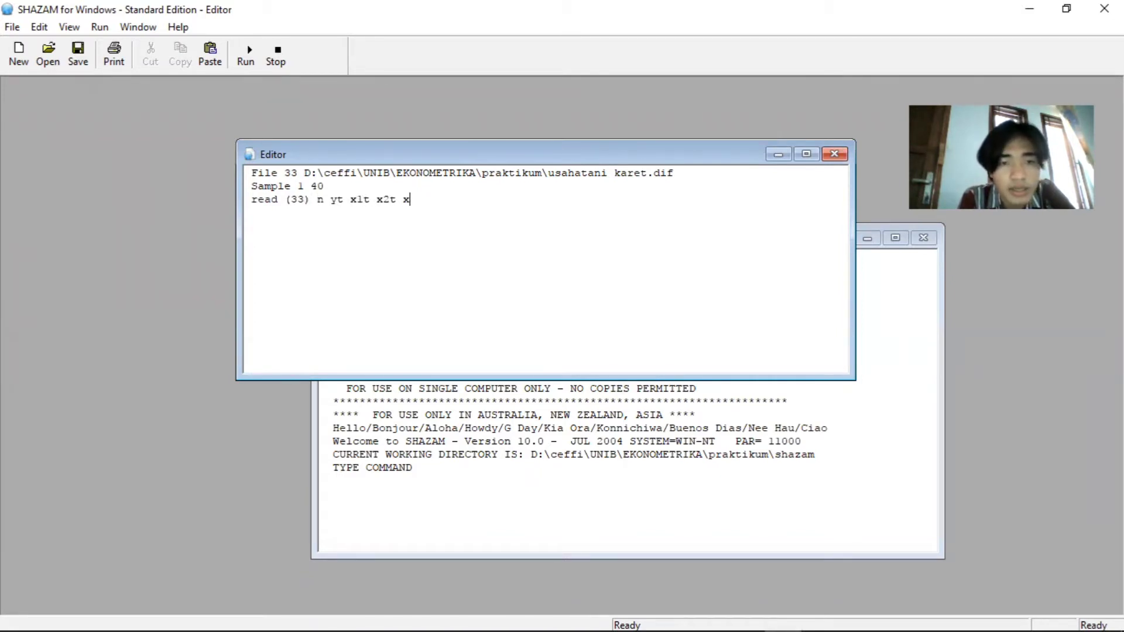
{"action": "type", "text": "3t/dif"}
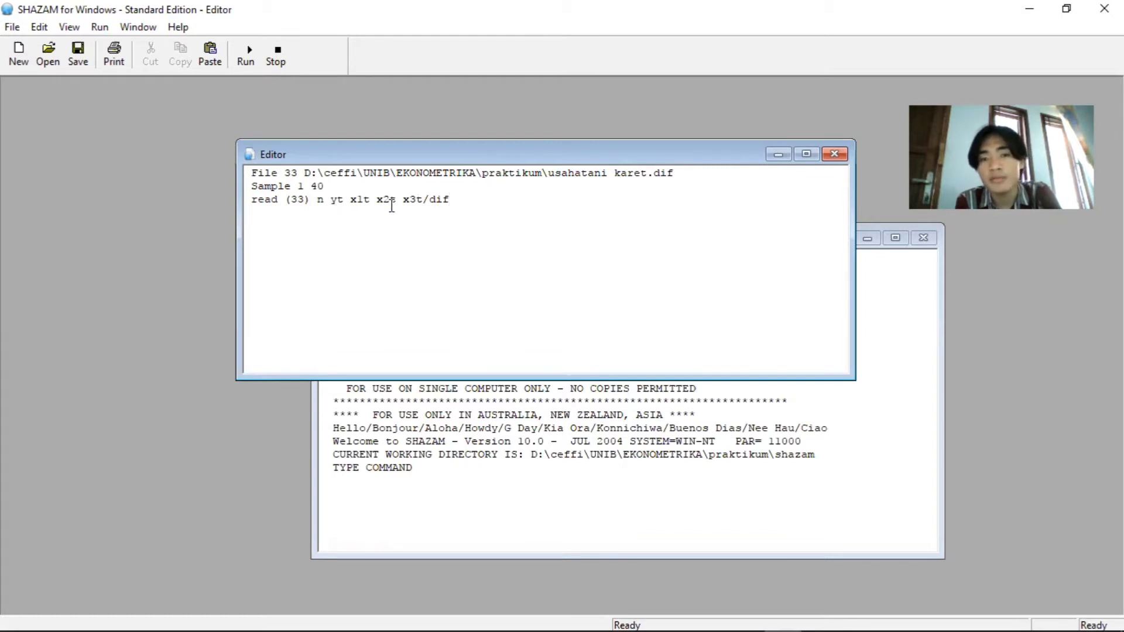
{"action": "double_click", "coordinate": [334, 202]}
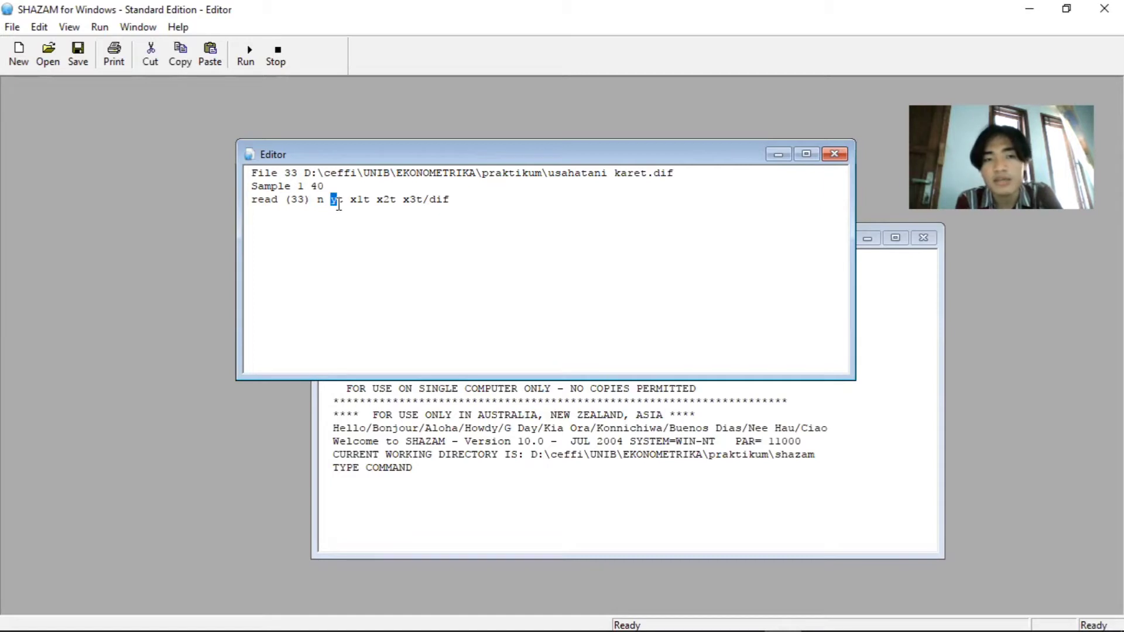
{"action": "left_click", "coordinate": [422, 201]}
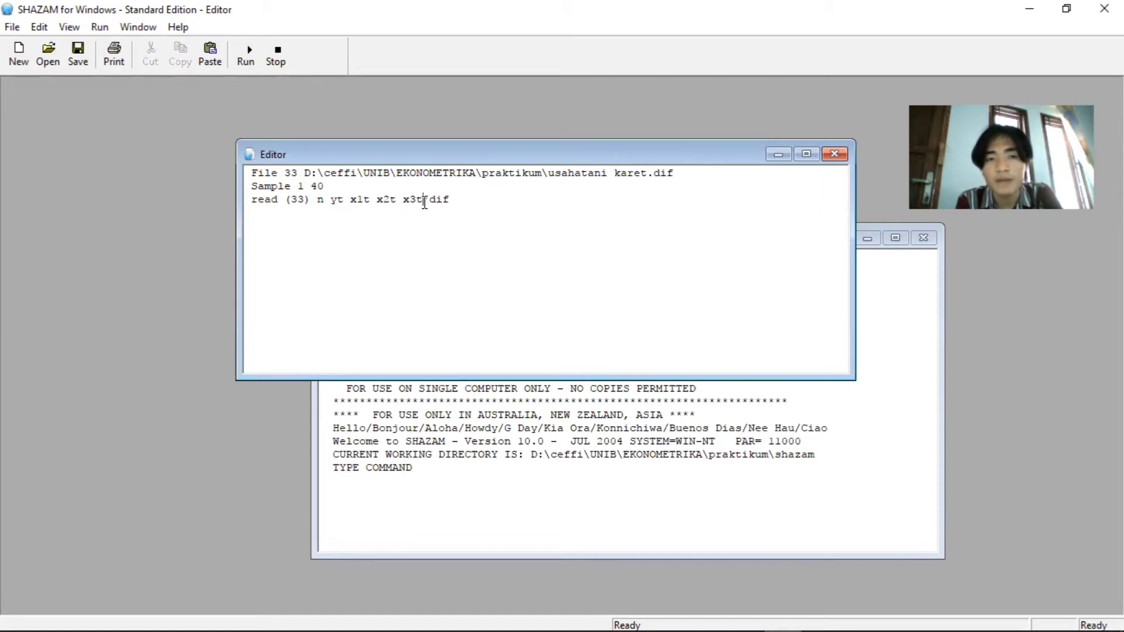
Add the line "genr const=1" below the read command to generate a constant
{"action": "left_click", "coordinate": [457, 202]}
{"action": "key", "text": "Return"}
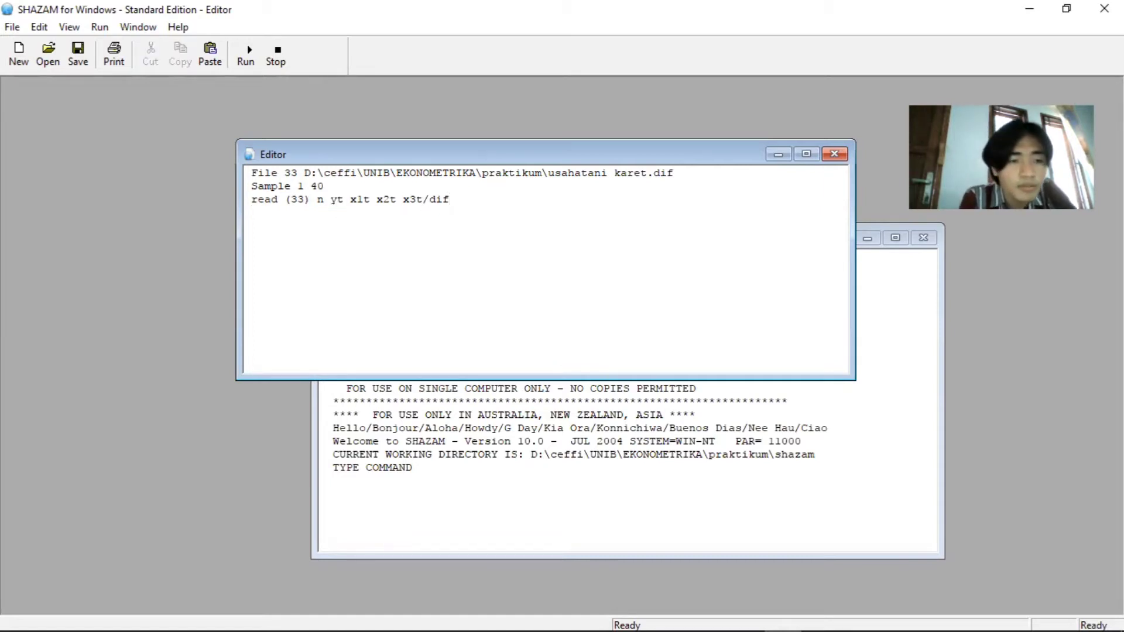
{"action": "type", "text": "gen"}
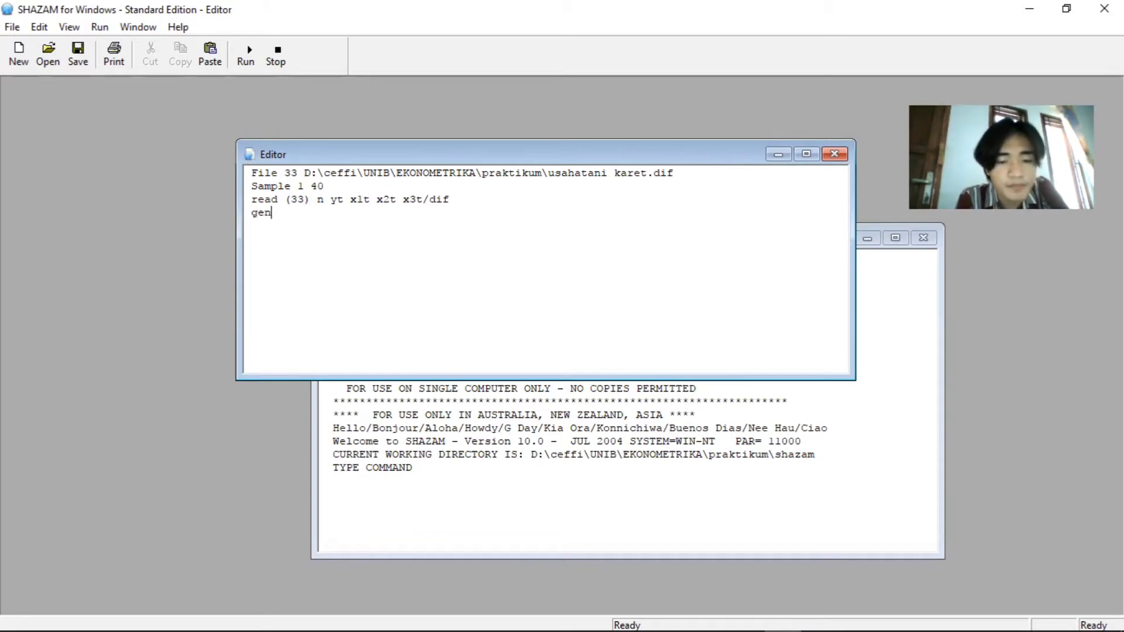
{"action": "type", "text": "r cons"}
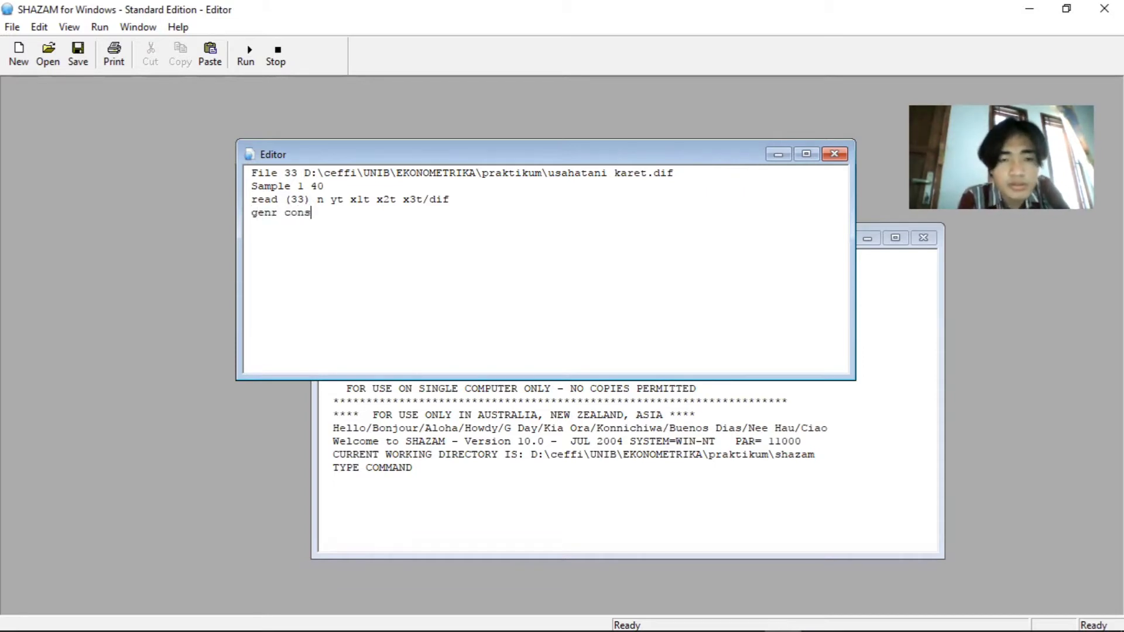
{"action": "type", "text": "t=1"}
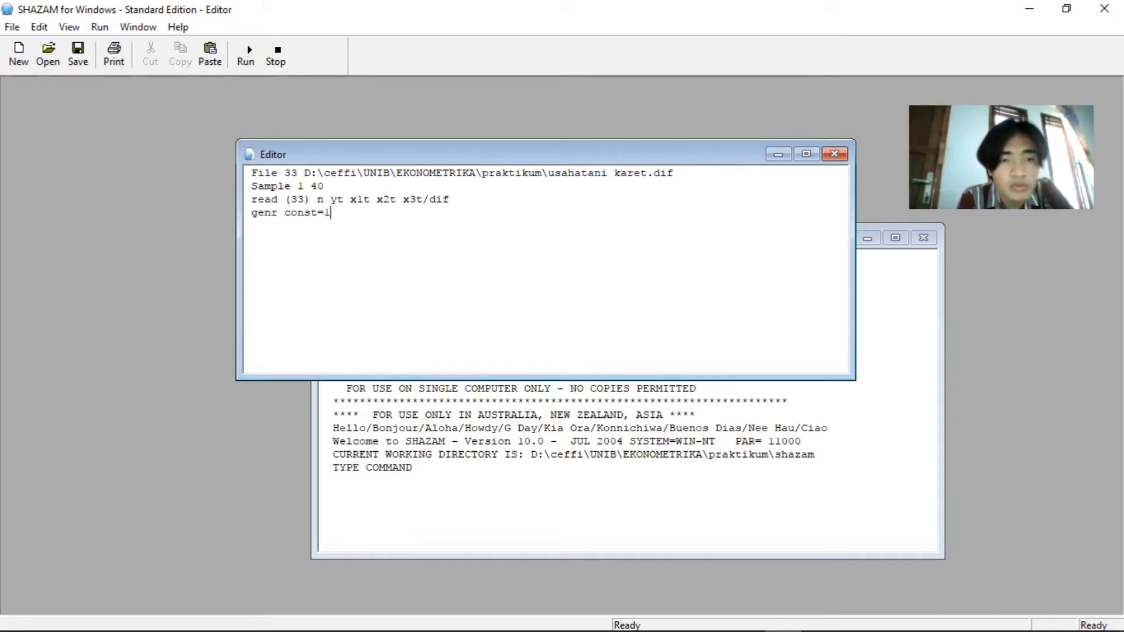
Add the line "matrix x=const|x1t" below the genr const command to build the regressor matrix
{"action": "key", "text": "Return"}
{"action": "type", "text": "matrix "}
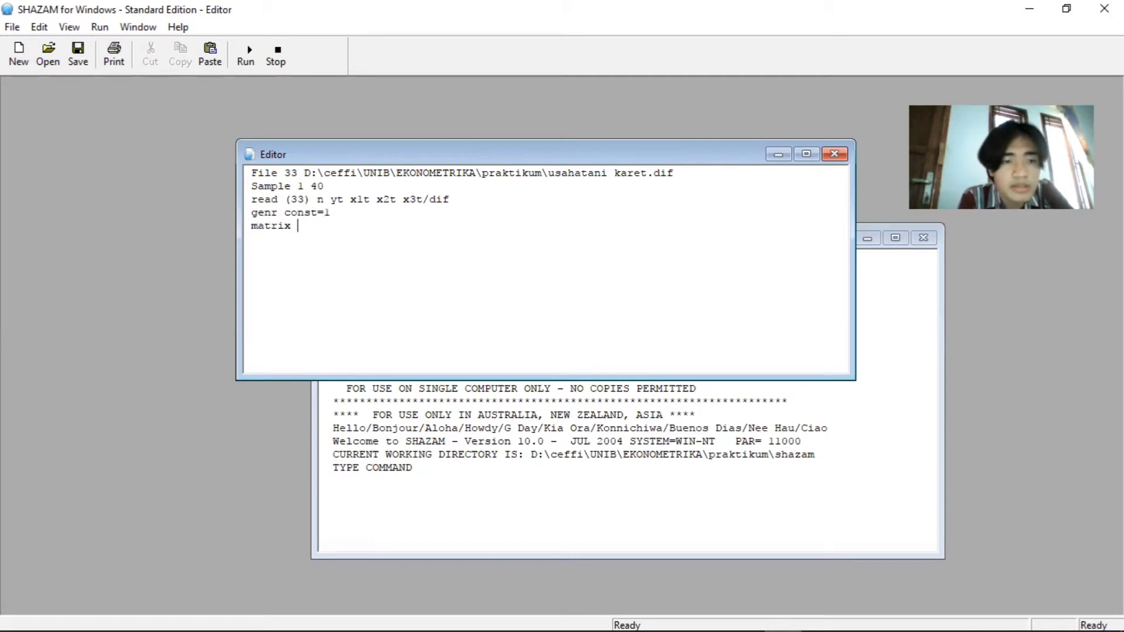
{"action": "type", "text": "x=con"}
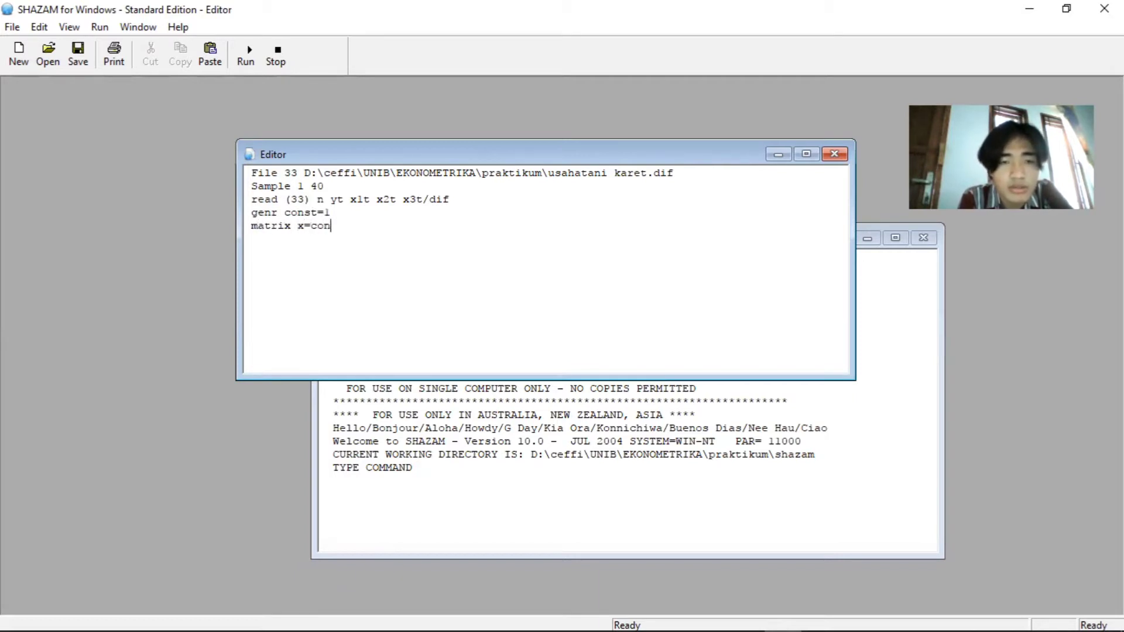
{"action": "type", "text": "st|"}
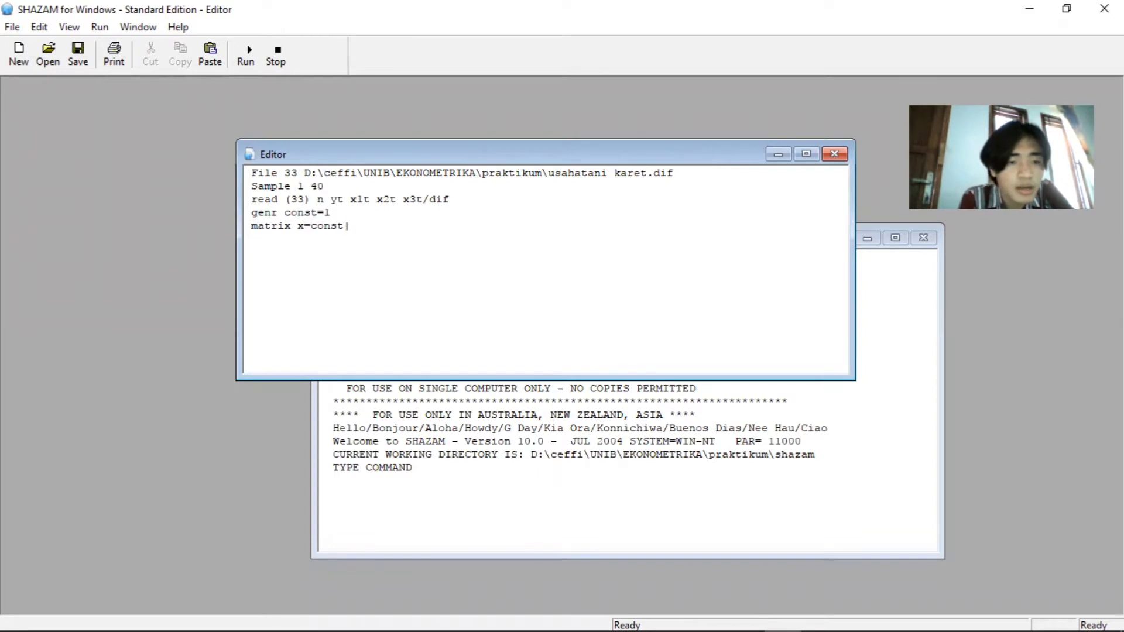
{"action": "type", "text": "x1t"}
Add the line "genr y=yt" below the matrix x command to define the dependent variable
{"action": "key", "text": "Return"}
{"action": "type", "text": "genr"}
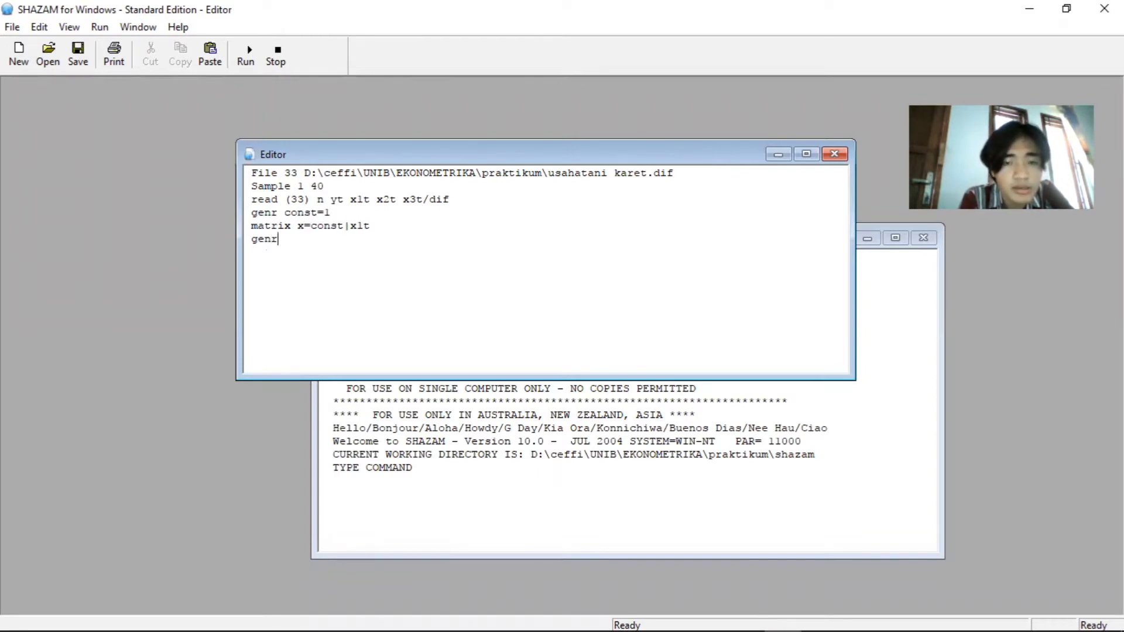
{"action": "type", "text": " y="}
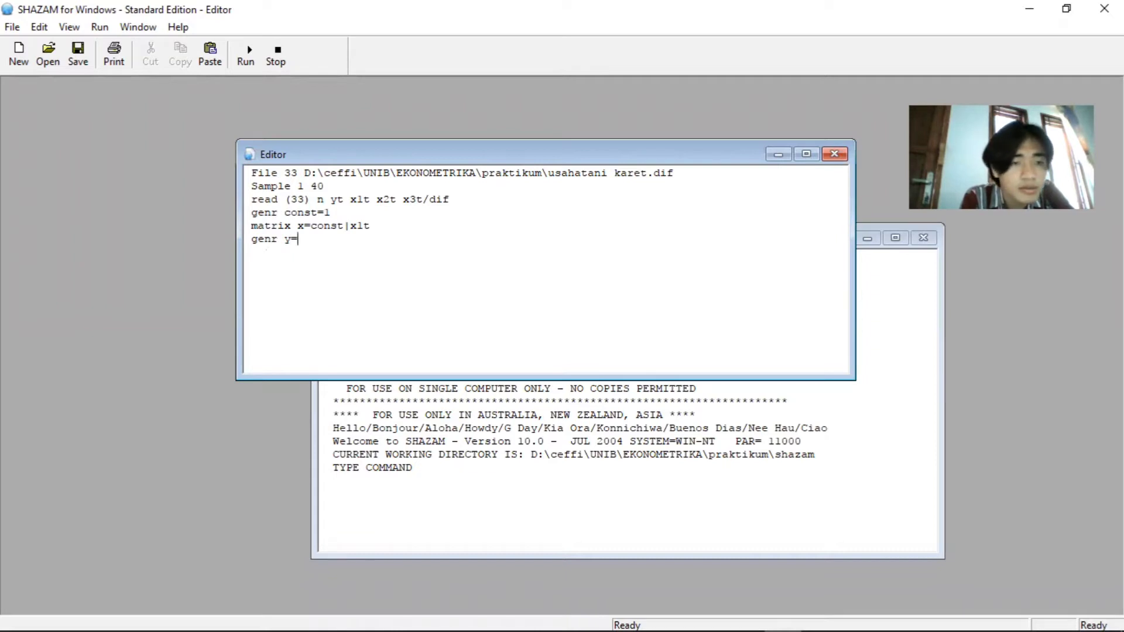
{"action": "type", "text": "yt "}
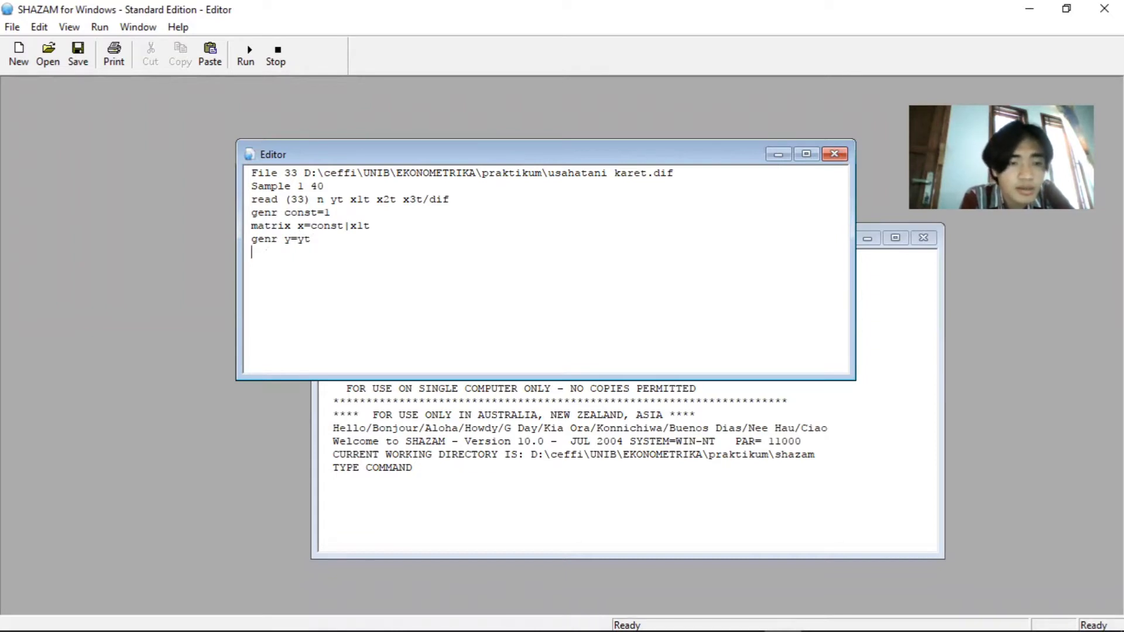
{"action": "type", "text": "matrix betahat"}
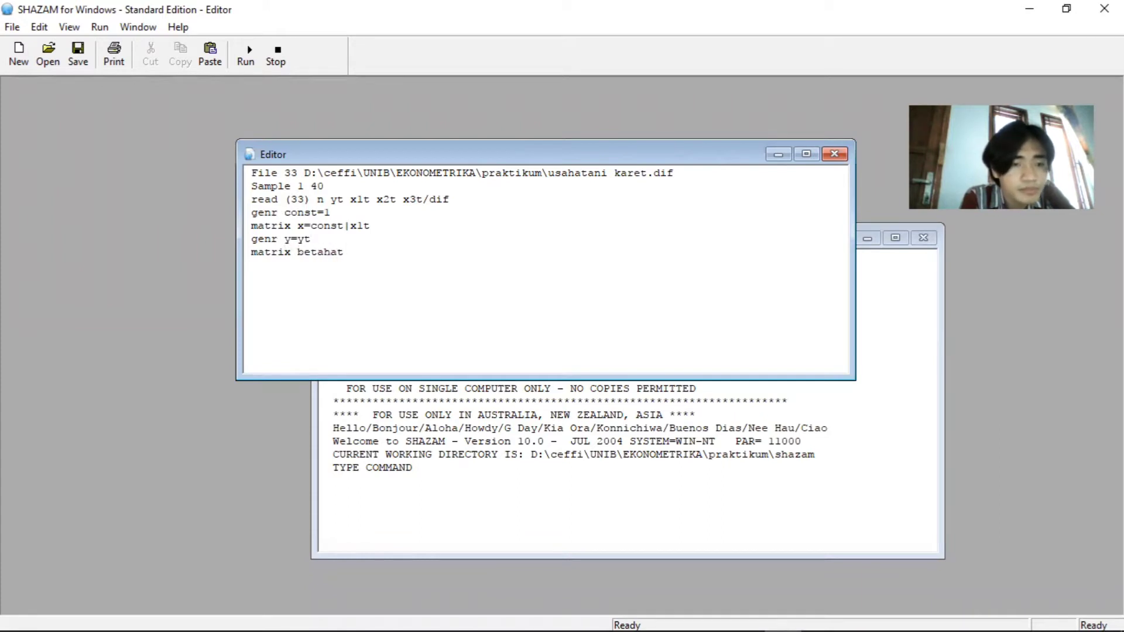
{"action": "type", "text": "=inv("}
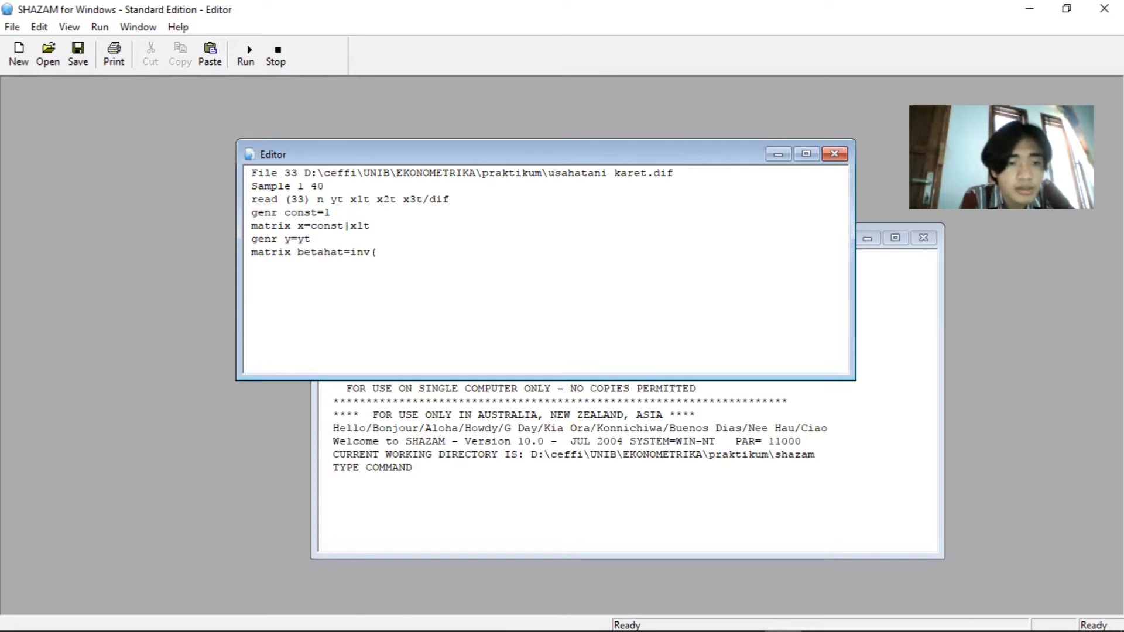
{"action": "type", "text": "x'x"}
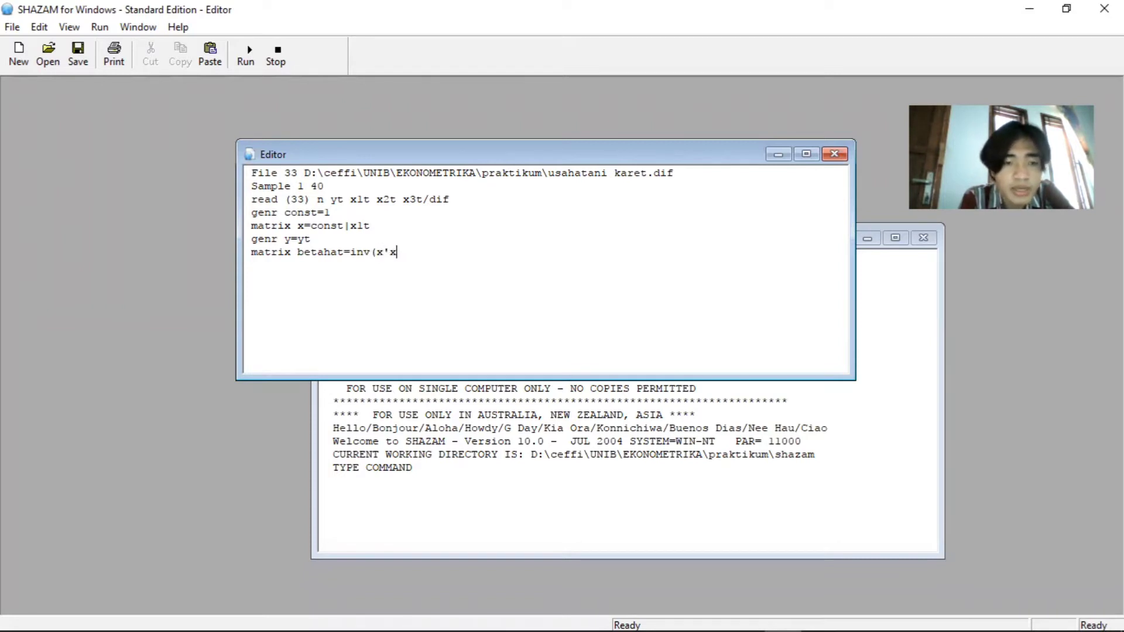
{"action": "type", "text": ")"}
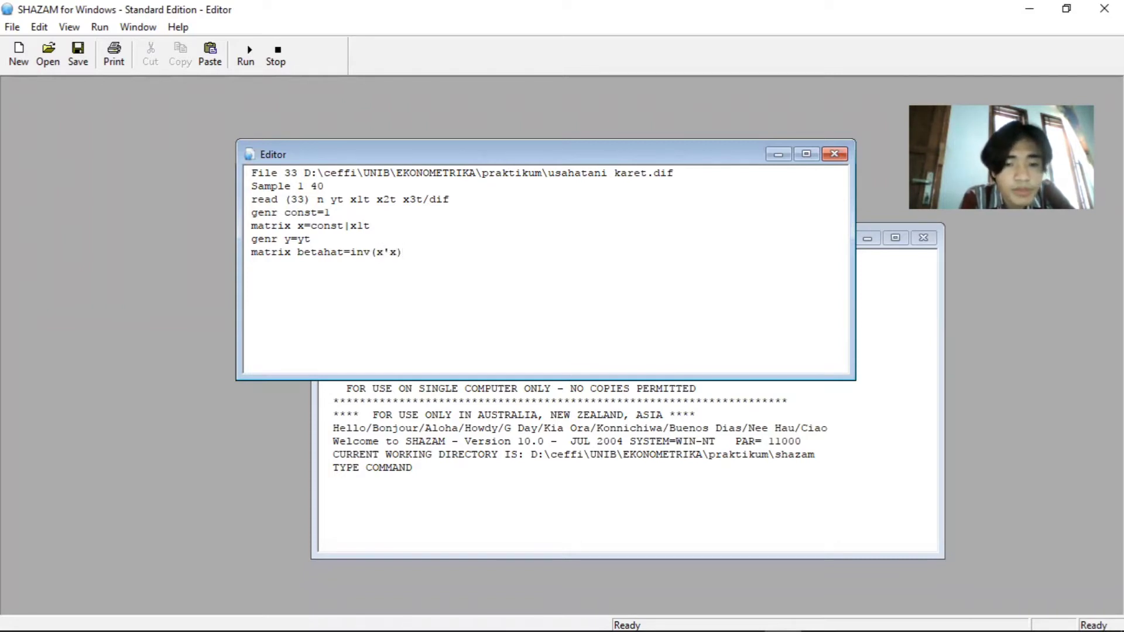
{"action": "type", "text": "*x"}
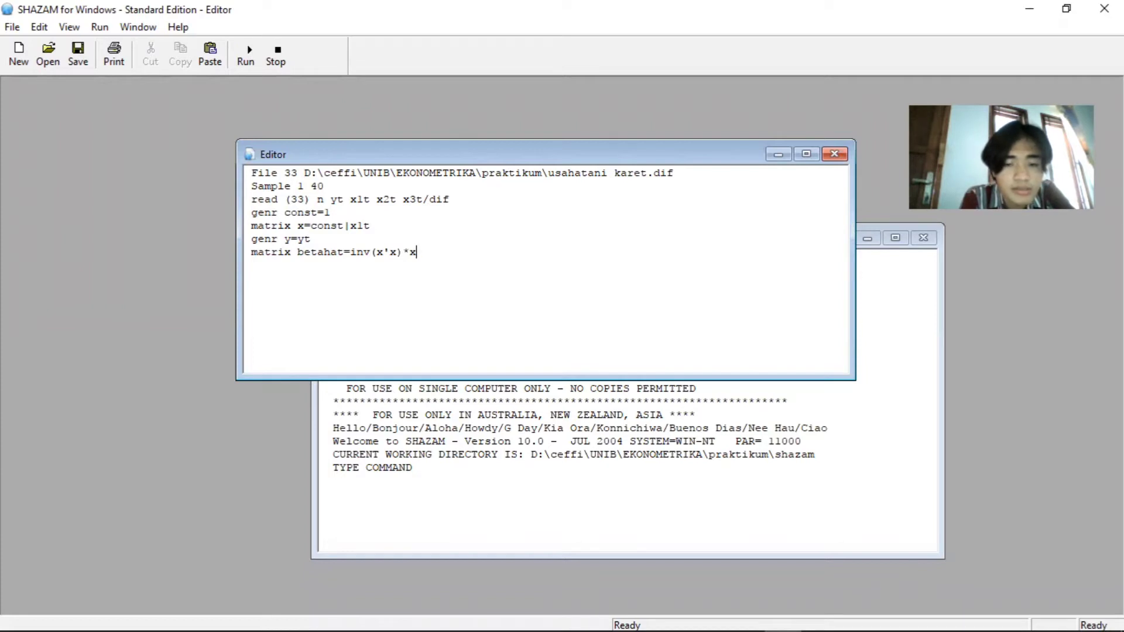
{"action": "type", "text": "'y"}
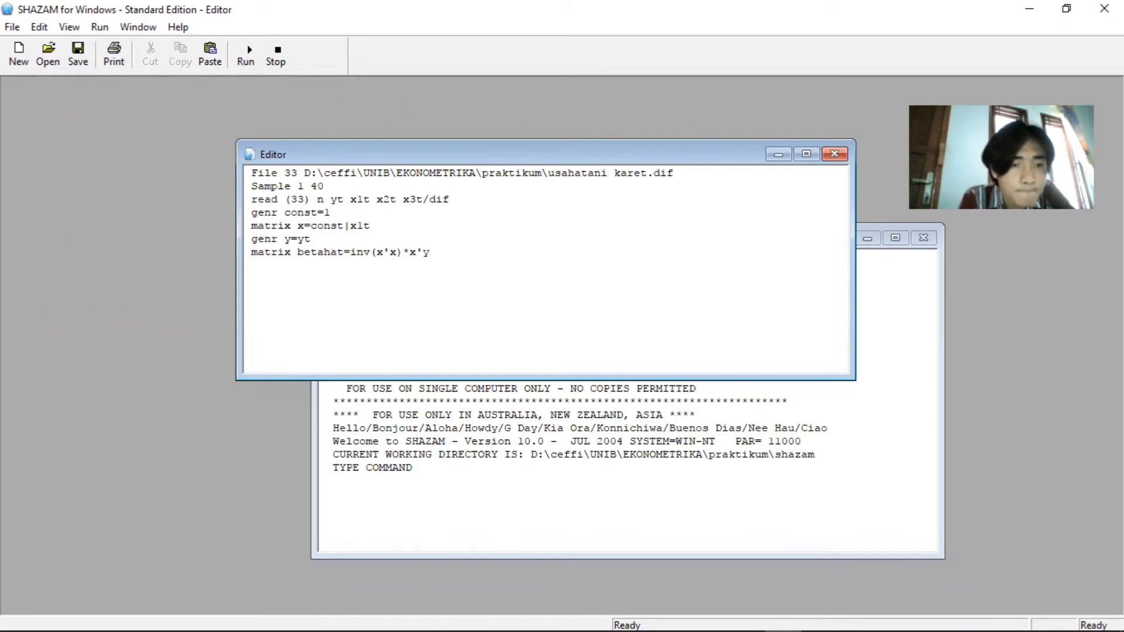
Add the line "print betahat" below the betahat formula to output the coefficient estimates
{"action": "key", "text": "Return"}
{"action": "type", "text": "prin"}
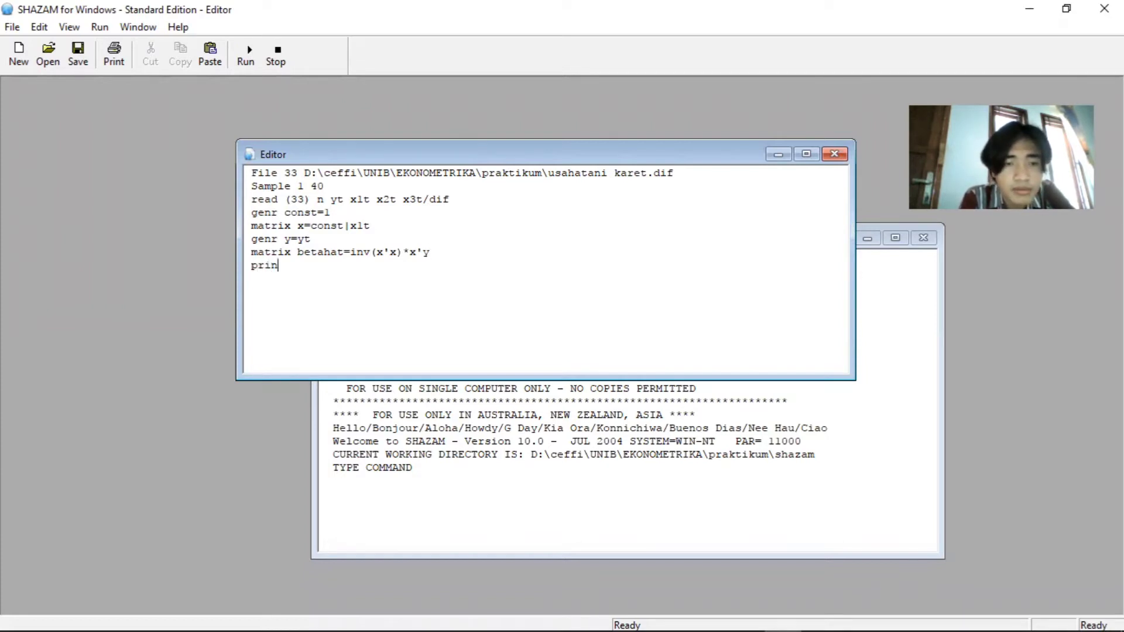
{"action": "type", "text": "t betah"}
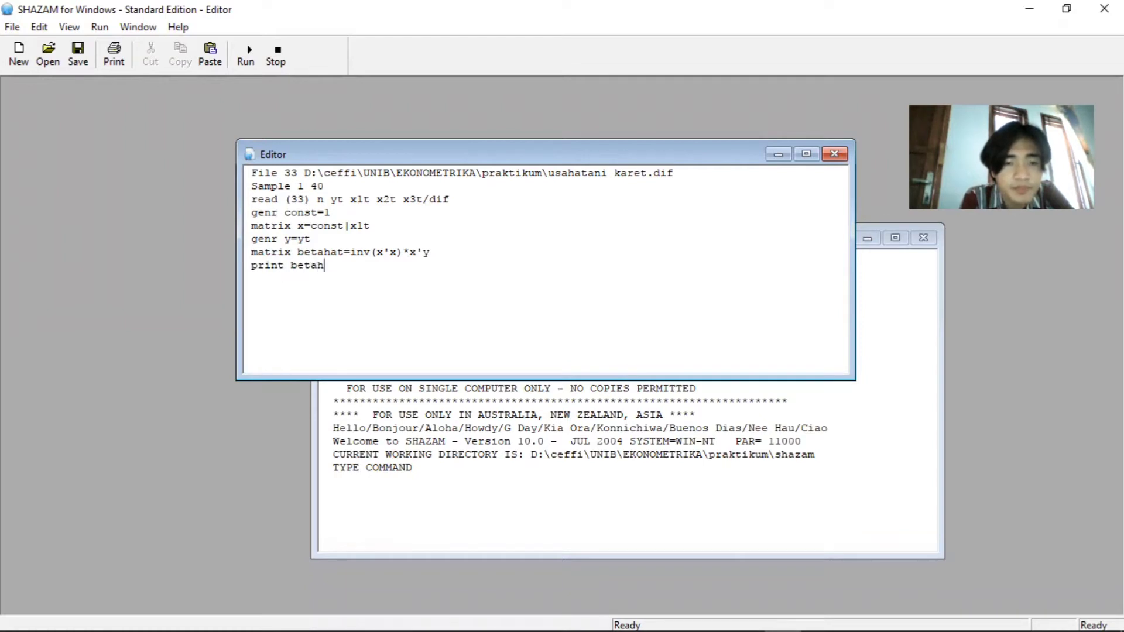
{"action": "type", "text": "at matrix"}
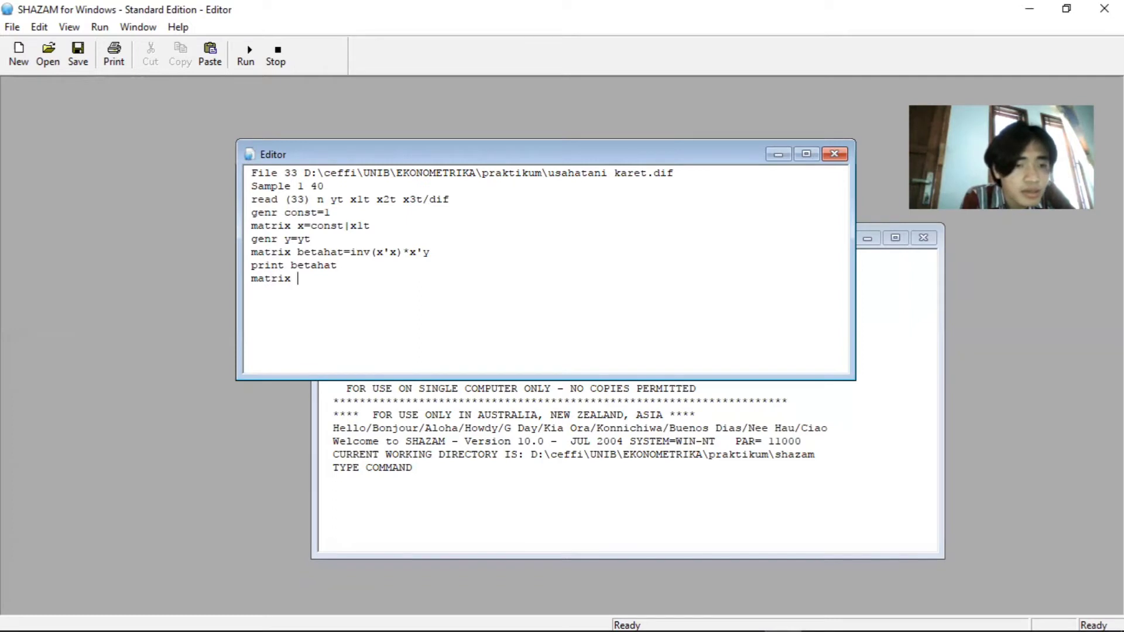
{"action": "type", "text": " e=y0"}
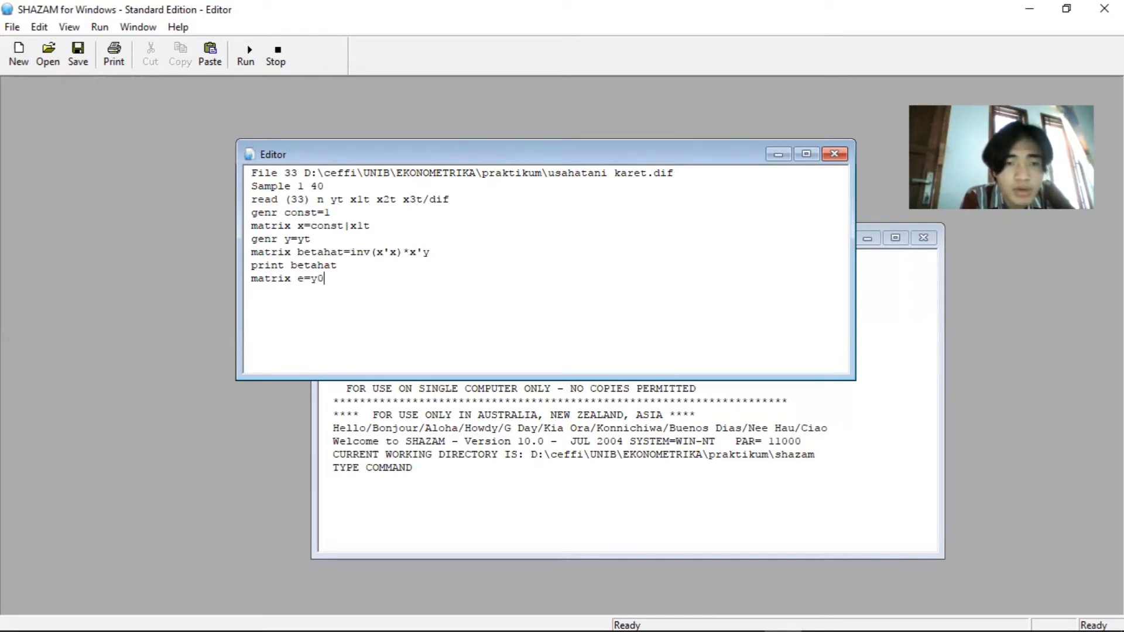
Write the line "matrix e=y-x*betahat" below print betahat to compute the residuals
{"action": "key", "text": "BackSpace"}
{"action": "type", "text": "-x"}
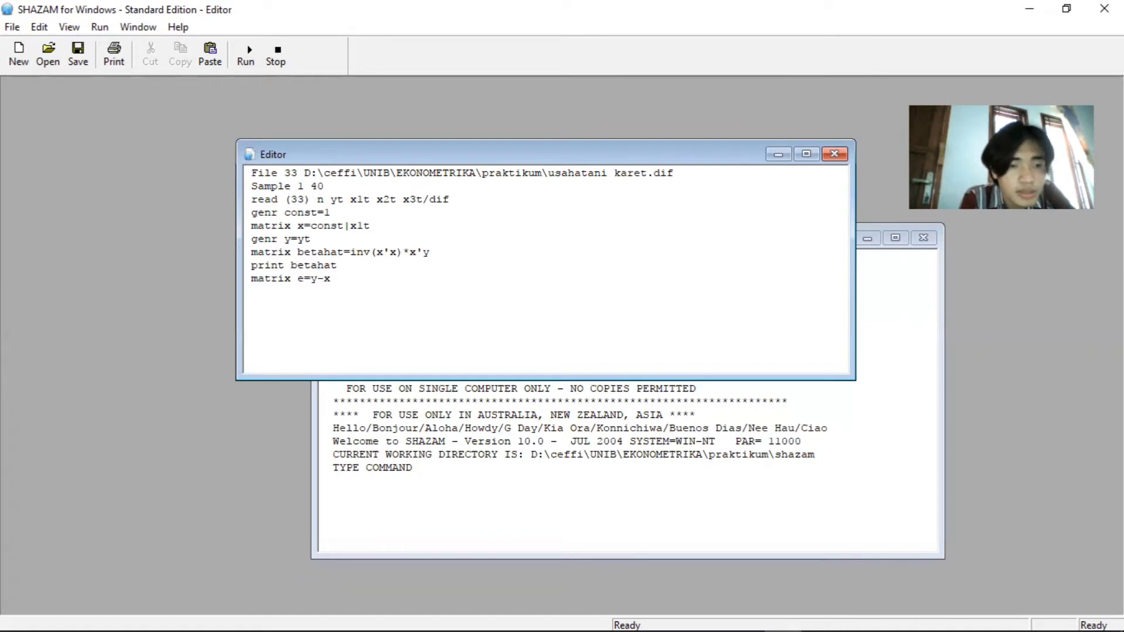
{"action": "type", "text": "*betaba"}
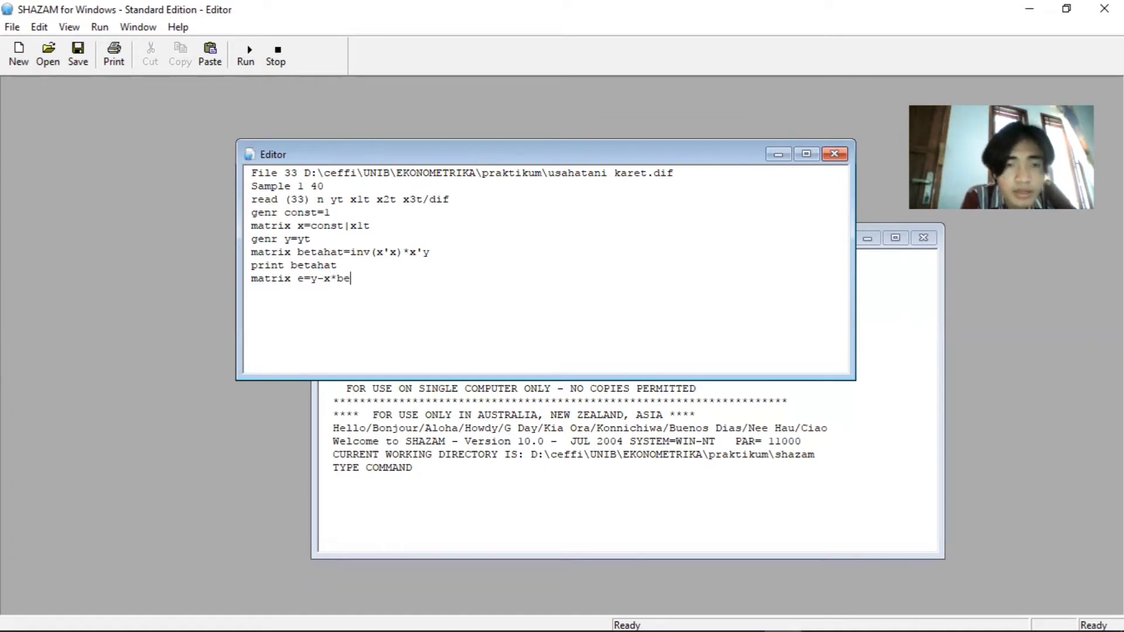
{"action": "key", "text": "BackSpace"}
{"action": "key", "text": "BackSpace"}
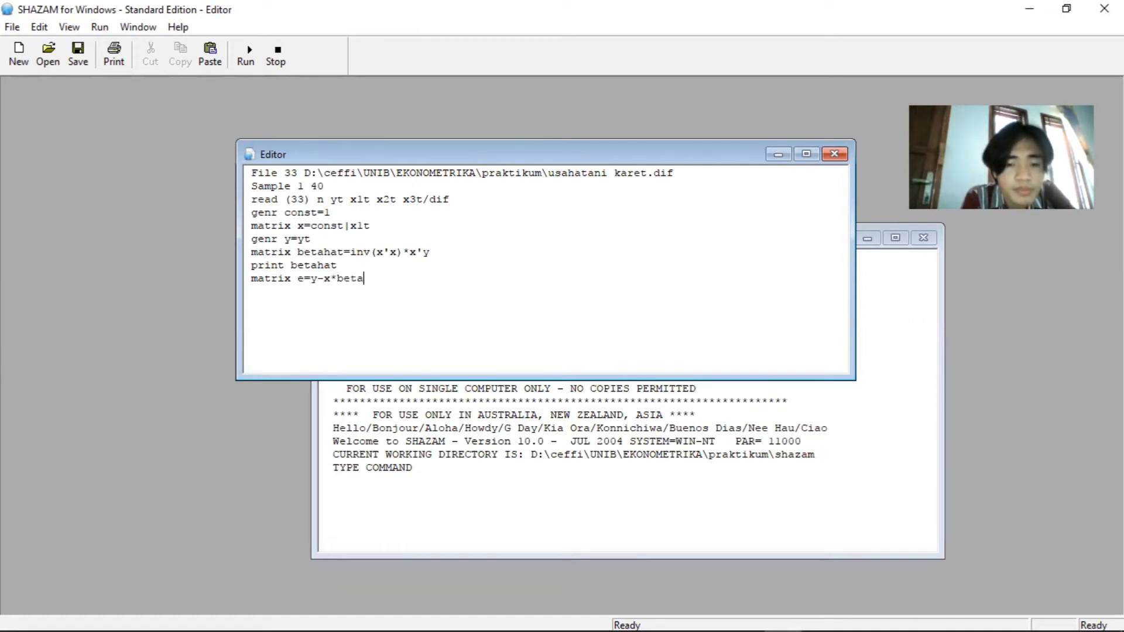
{"action": "type", "text": "hat "}
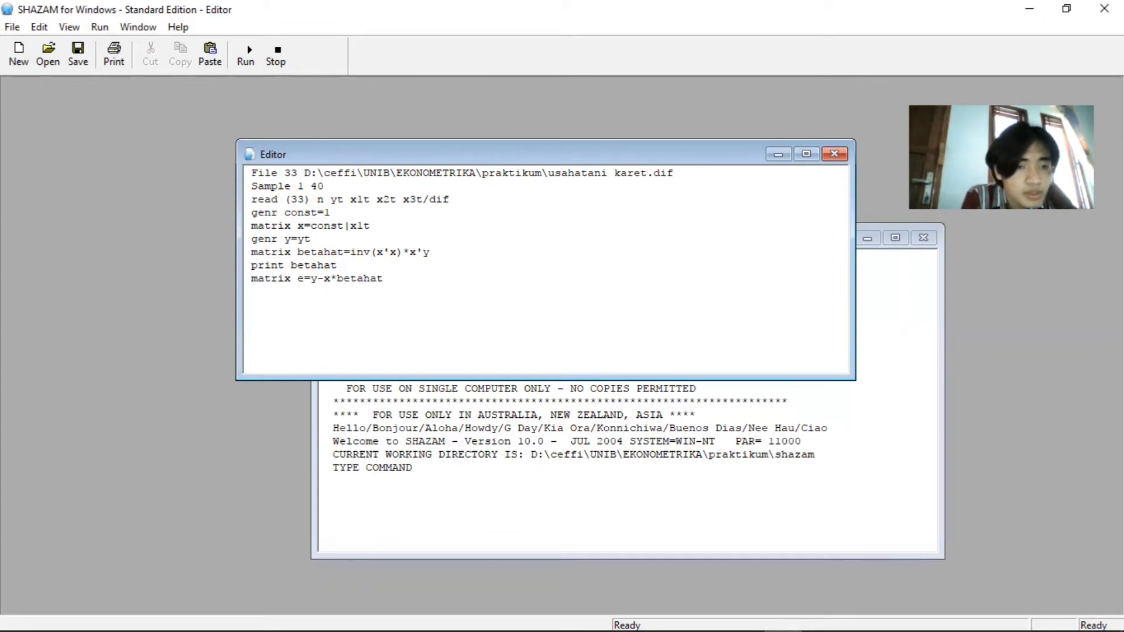
{"action": "type", "text": "matrix sif"}
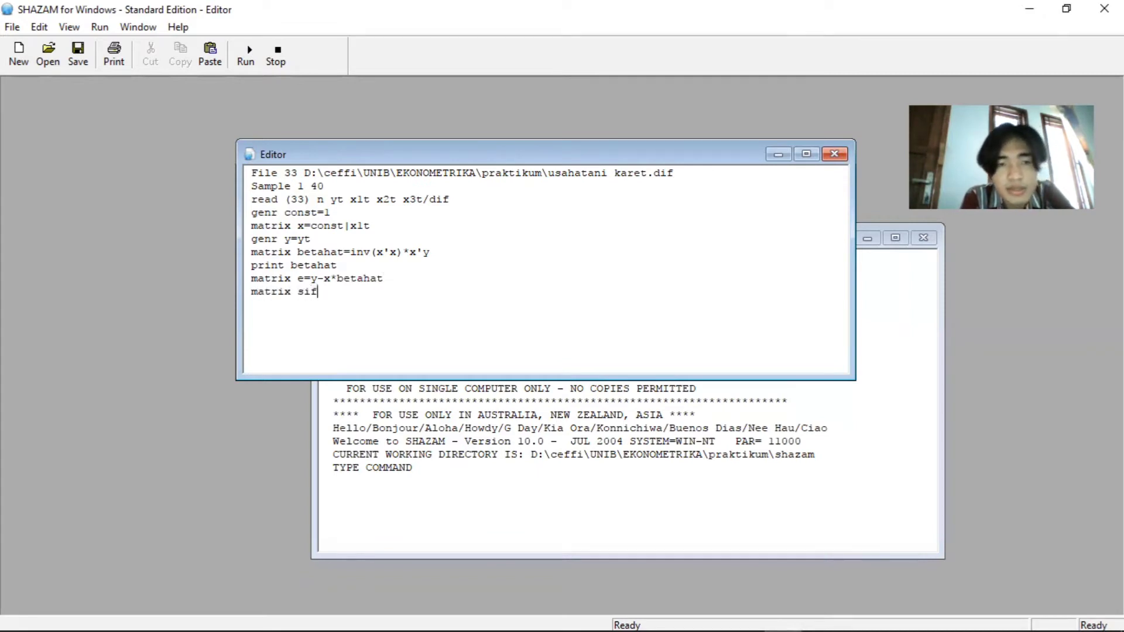
Write the line "matrix sig2hat=e'e/28" below the residual formula to compute the error variance
{"action": "key", "text": "BackSpace"}
{"action": "type", "text": "g2"}
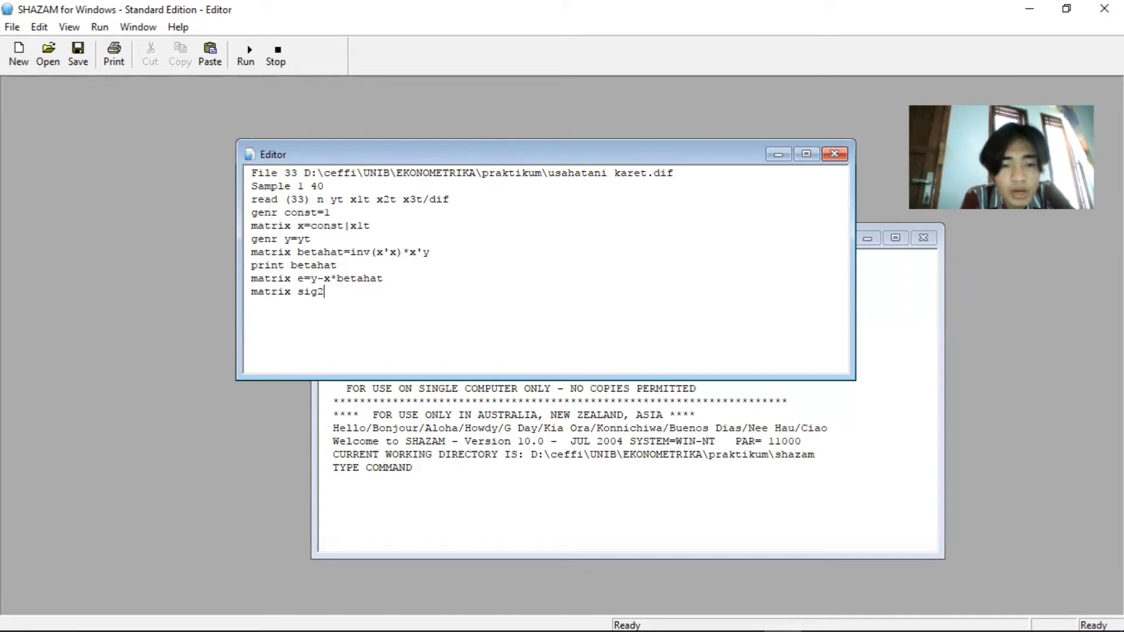
{"action": "type", "text": "hat"}
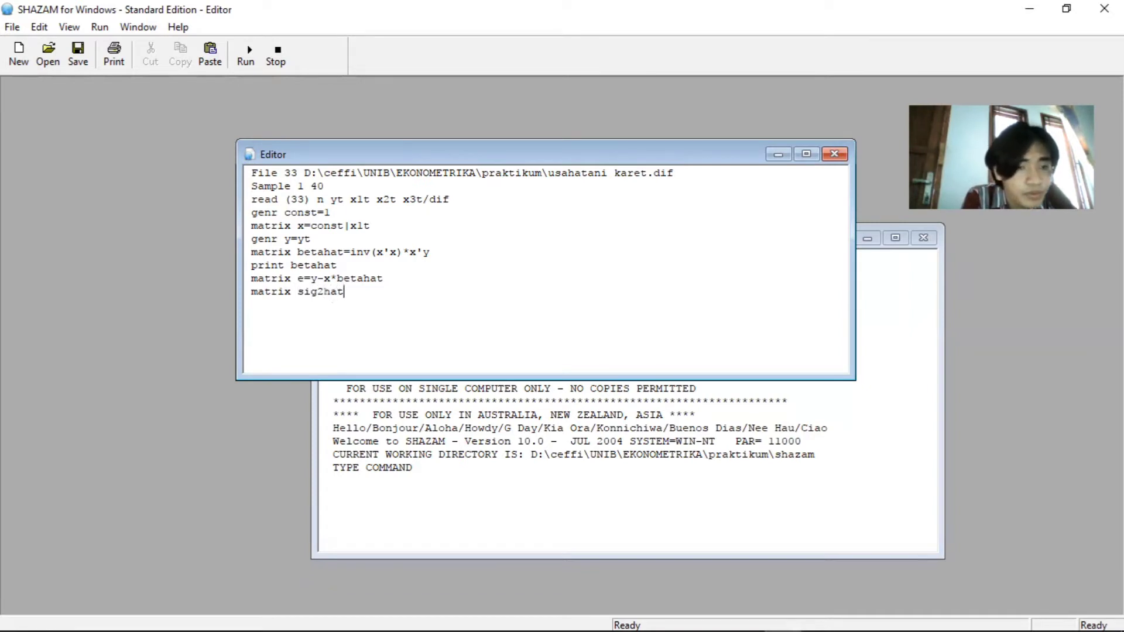
{"action": "type", "text": "="}
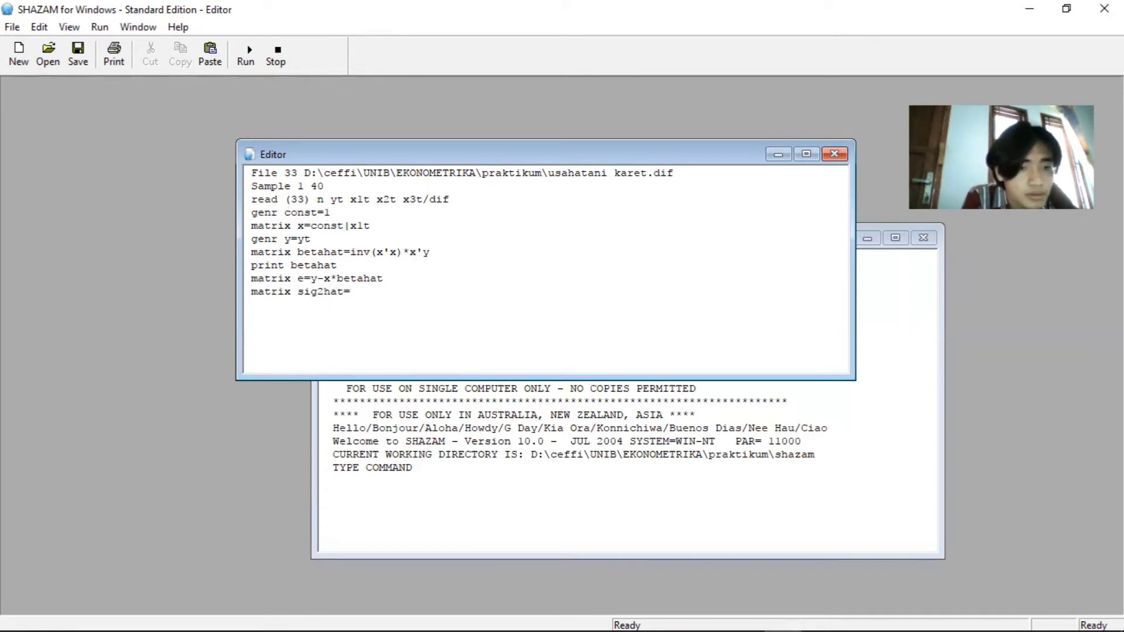
{"action": "type", "text": "e'e"}
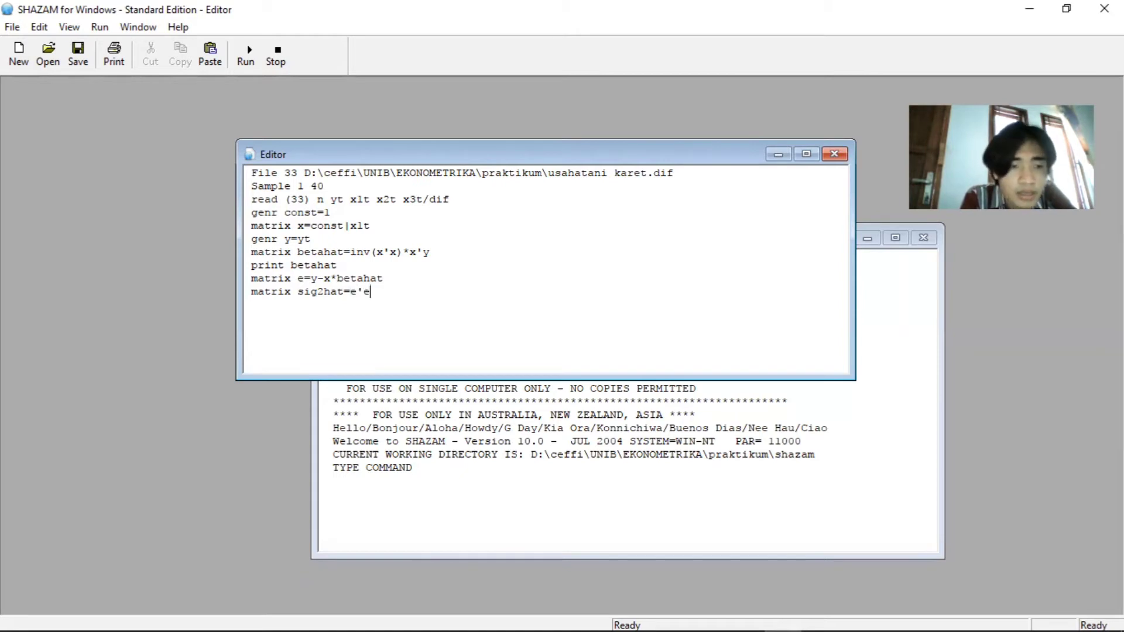
{"action": "type", "text": "/28"}
{"action": "key", "text": "Return"}
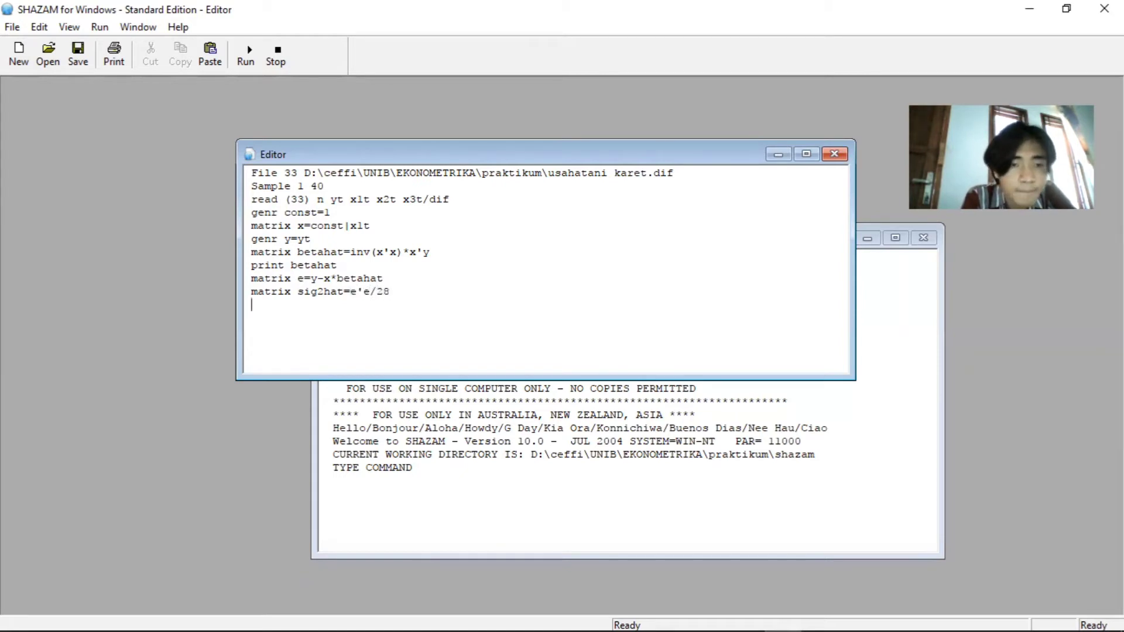
Add the line "print sig2hat" below the sig2hat formula to output the error variance
{"action": "type", "text": "prin"}
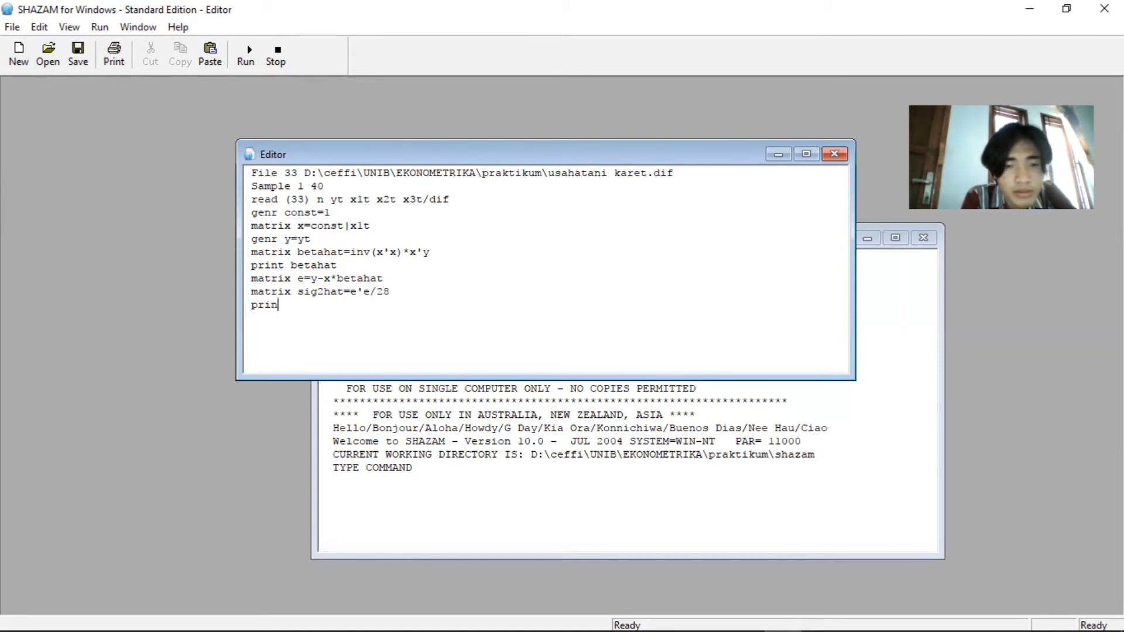
{"action": "type", "text": "t sig2har"}
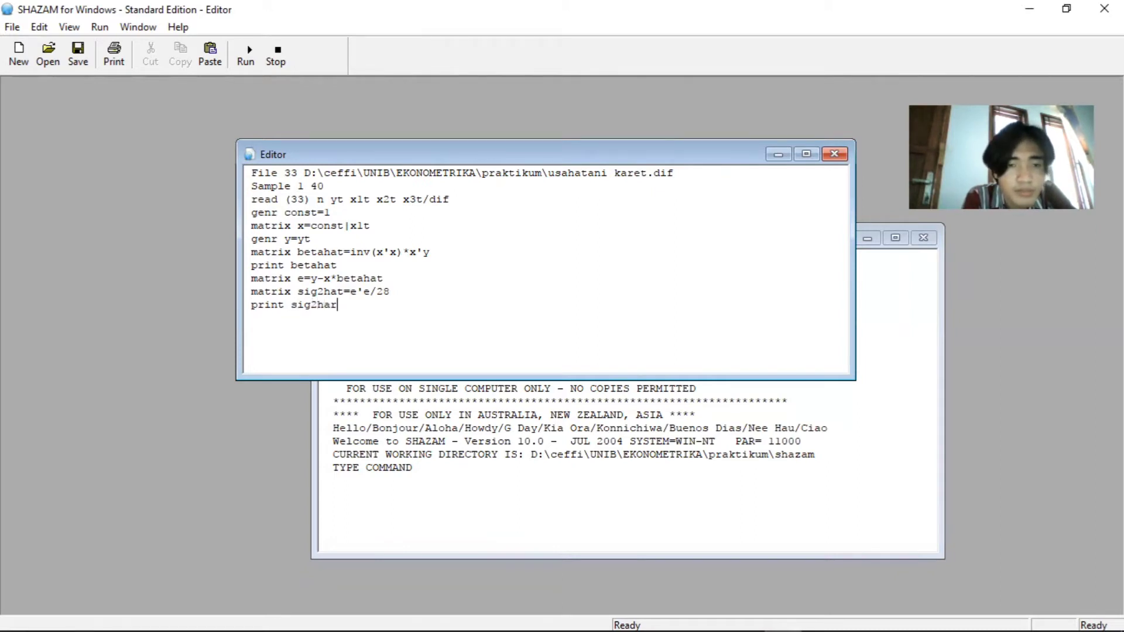
{"action": "key", "text": "BackSpace"}
{"action": "type", "text": "t"}
{"action": "key", "text": "Return"}
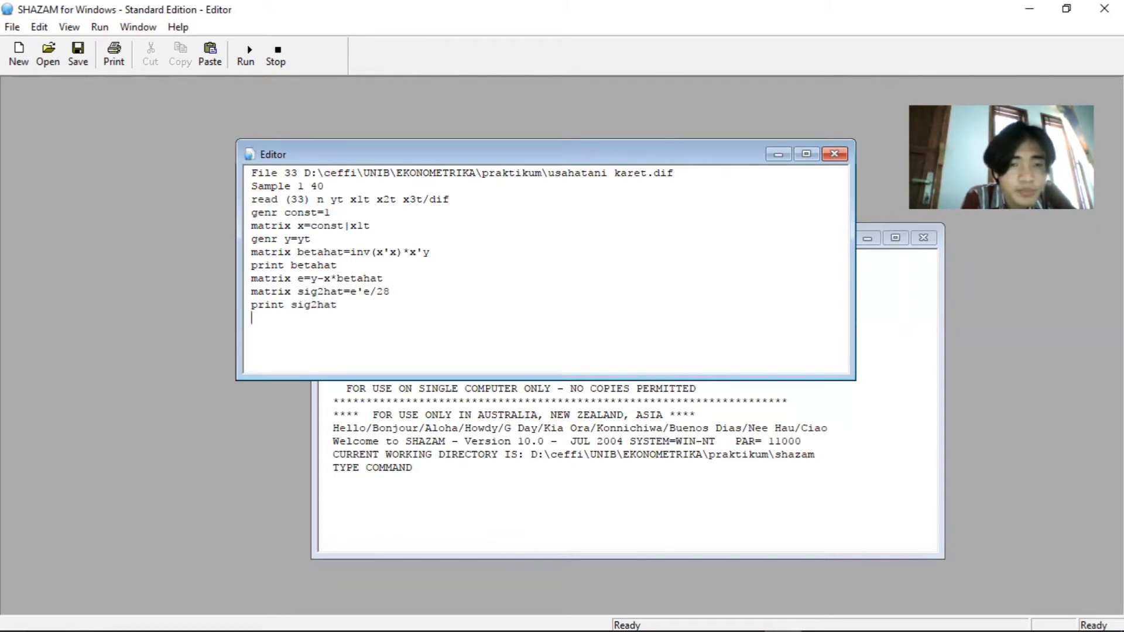
Write the line "matrix covb=sig2hat*inv(x'x)" below print sig2hat to compute the coefficient covariance matrix
{"action": "type", "text": "matri"}
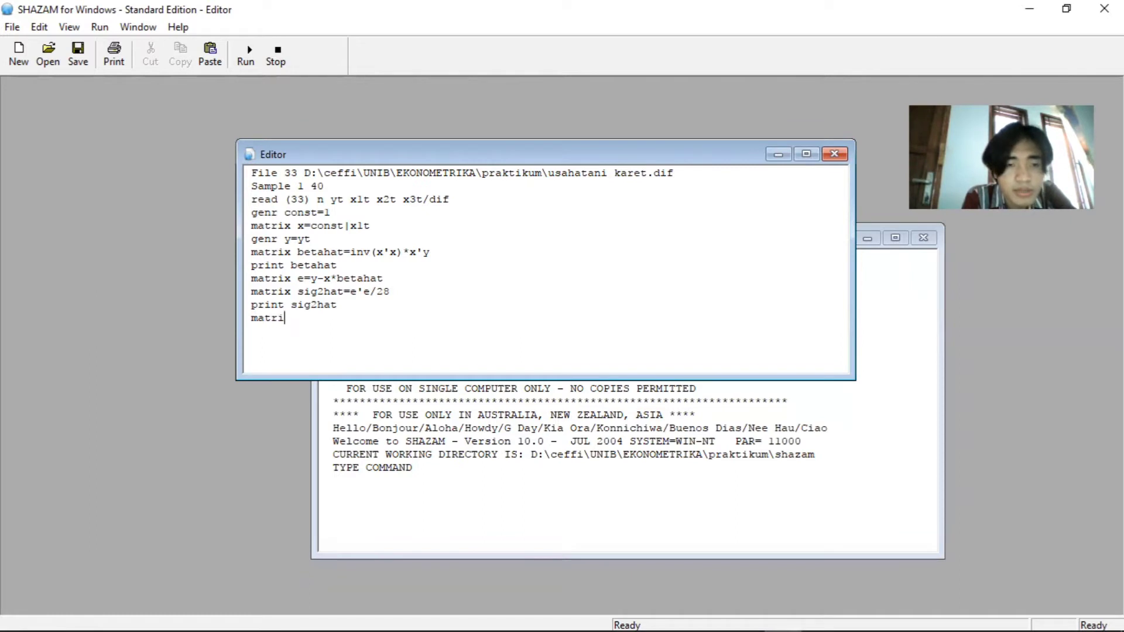
{"action": "type", "text": "x covb"}
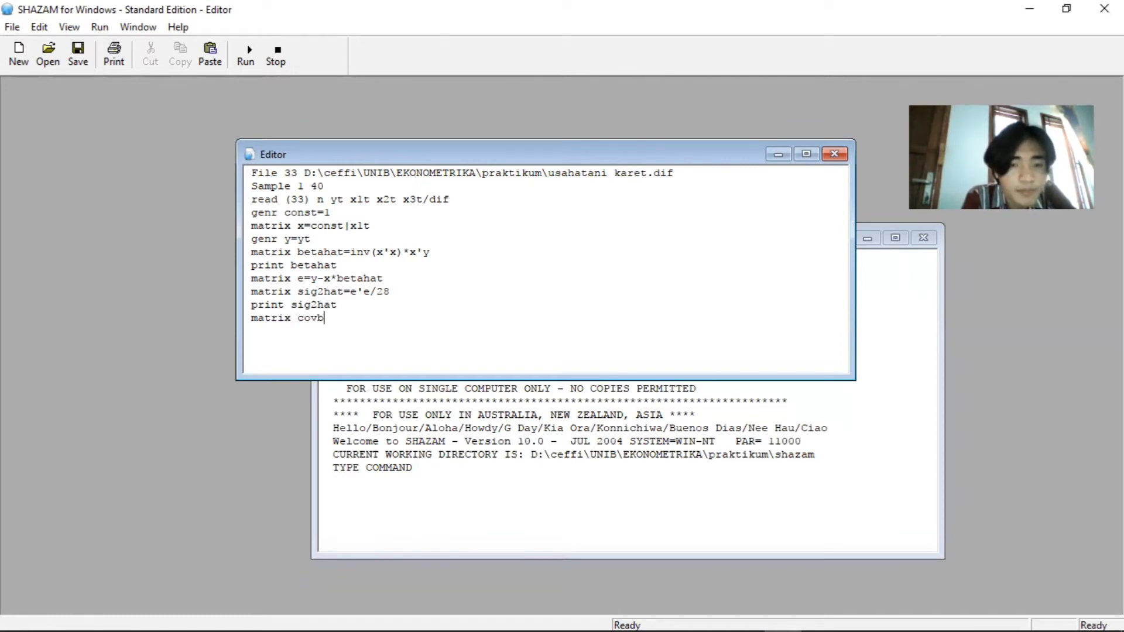
{"action": "type", "text": "=s"}
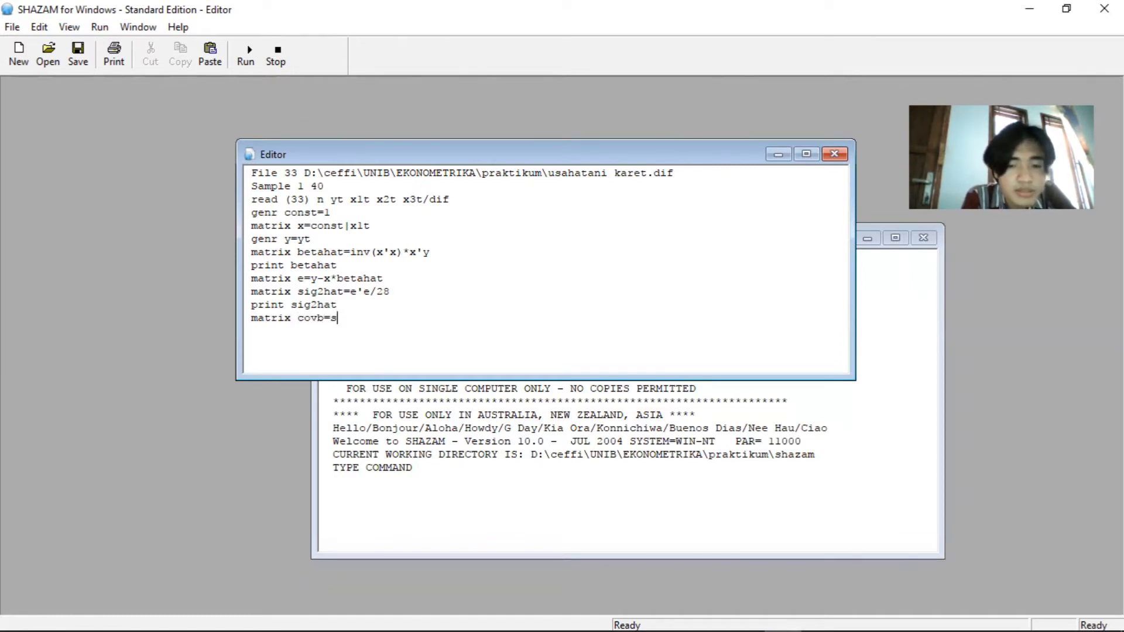
{"action": "type", "text": "ig2hat"}
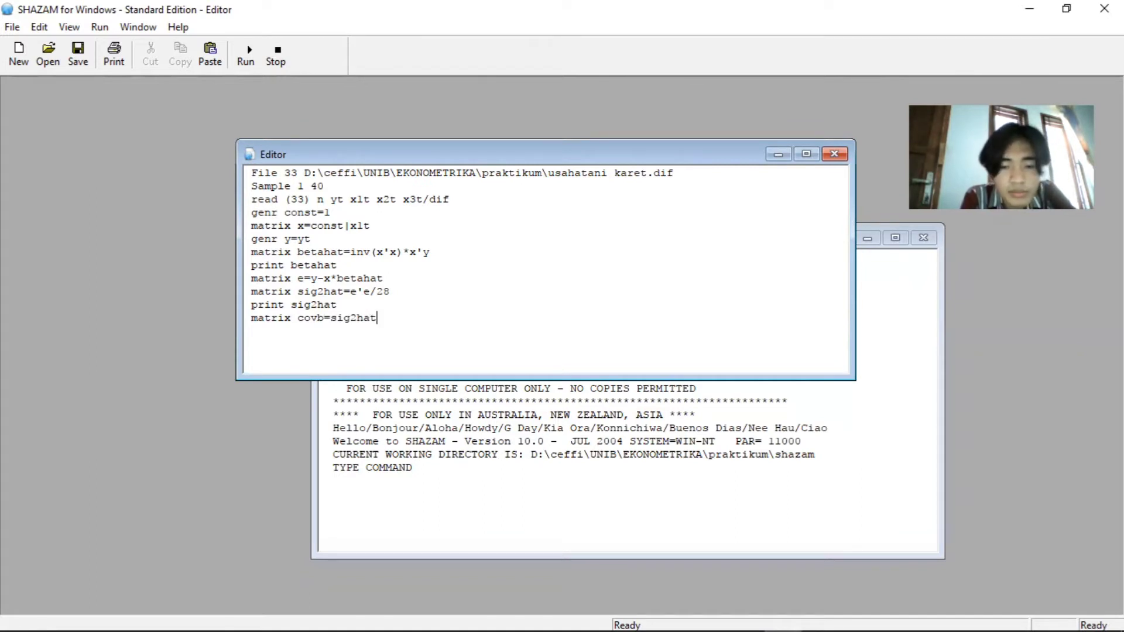
{"action": "type", "text": "*in"}
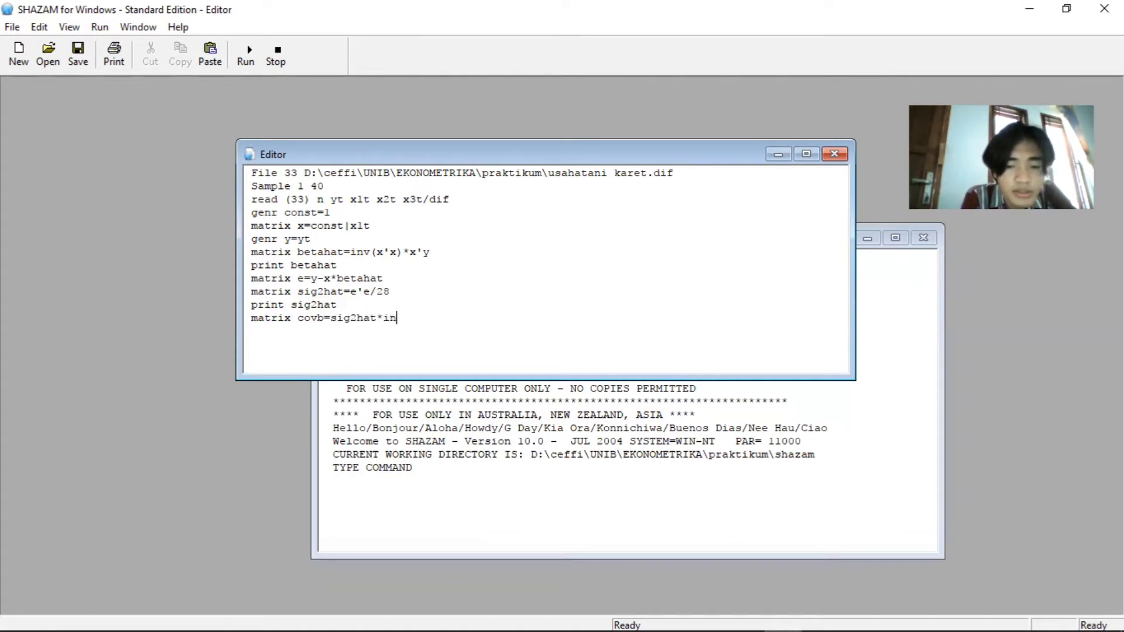
{"action": "type", "text": "v(x'x) "}
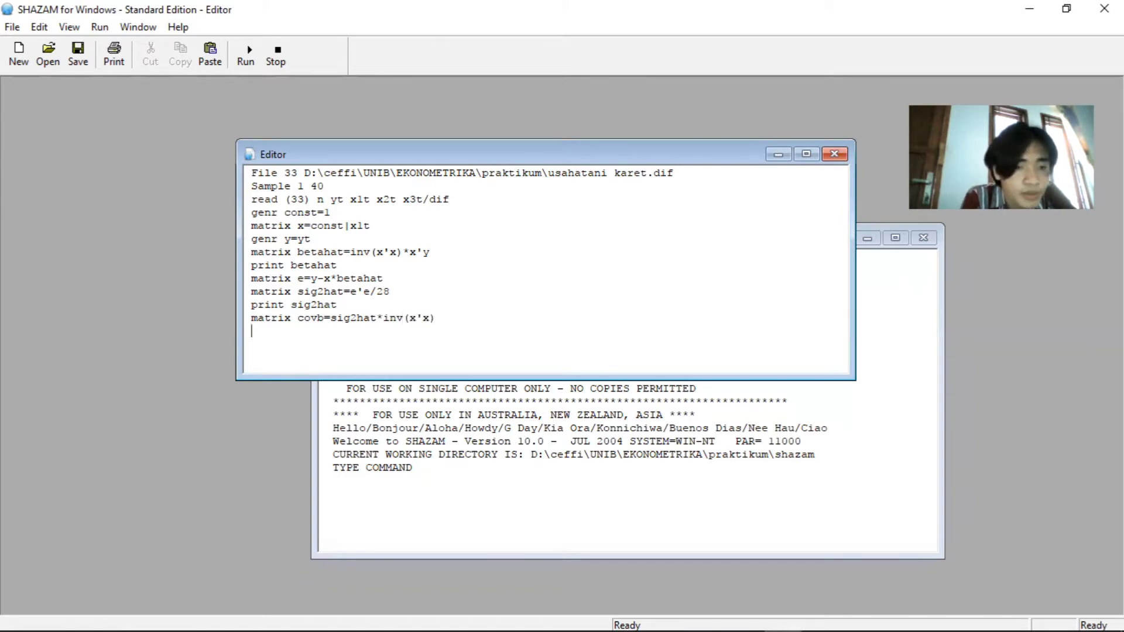
{"action": "type", "text": "print cov"}
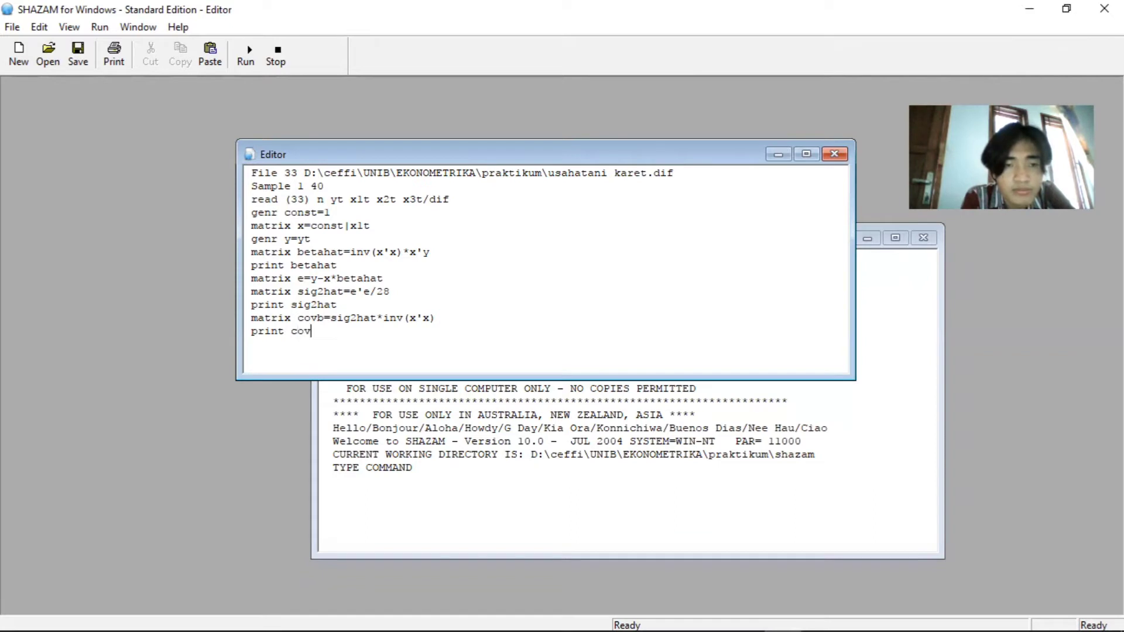
{"action": "type", "text": "b"}
Add the line "print covb" below the covb formula to output the covariance matrix
{"action": "key", "text": "Return"}
Write the line "matrix sterror=sqrt(diag(covb))" below print covb to compute the coefficient standard errors
{"action": "type", "text": "matrix sterror "}
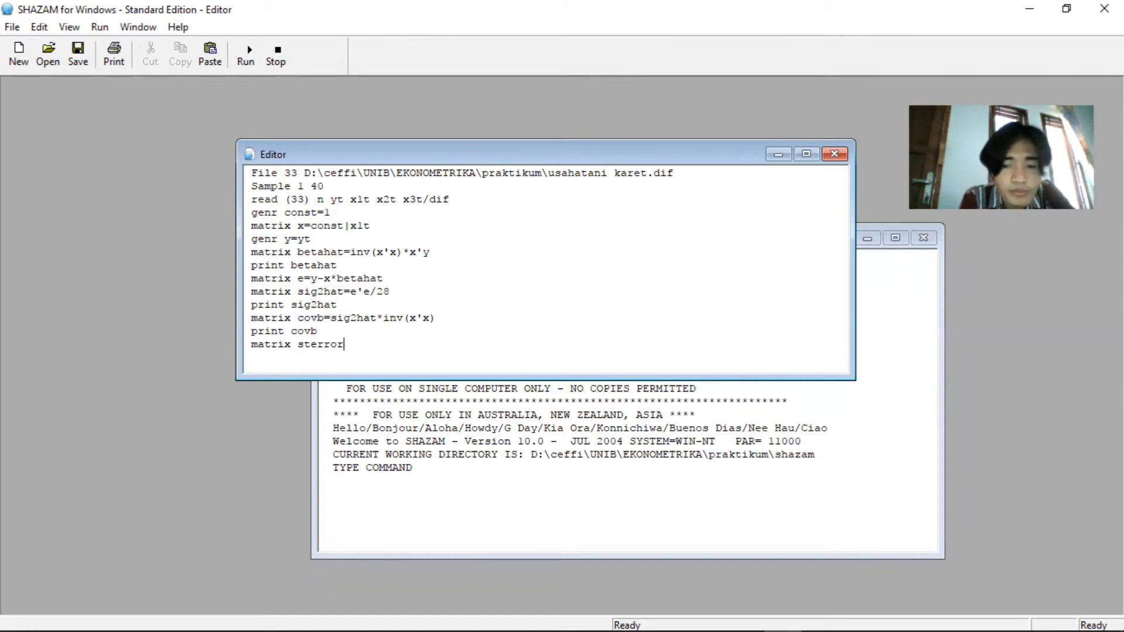
{"action": "type", "text": "=sqrt"}
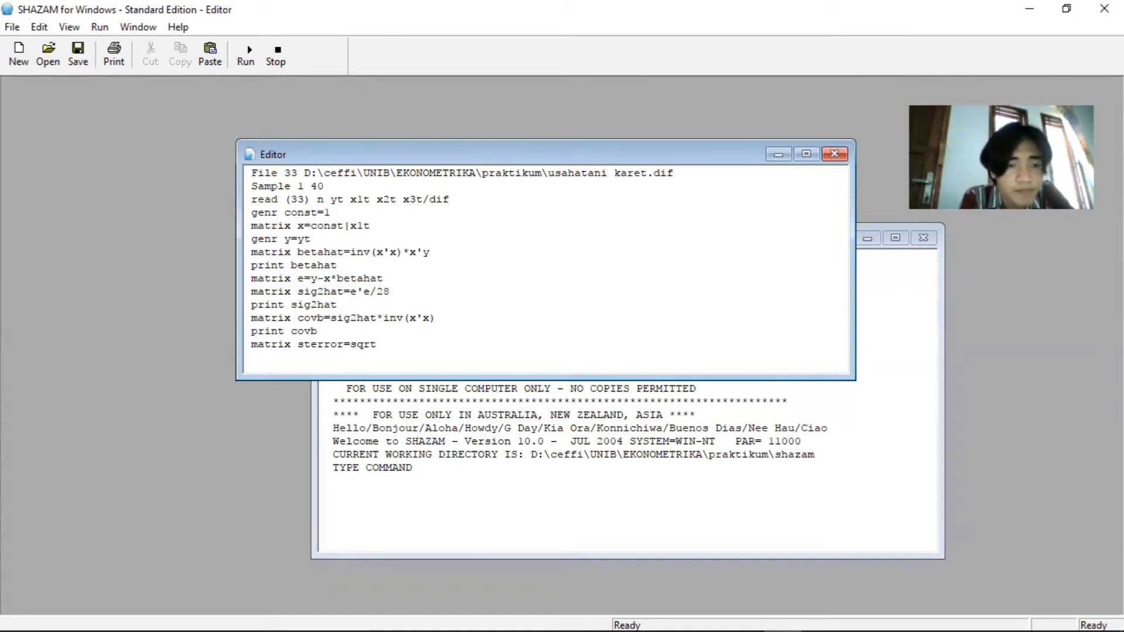
{"action": "type", "text": "(diag"}
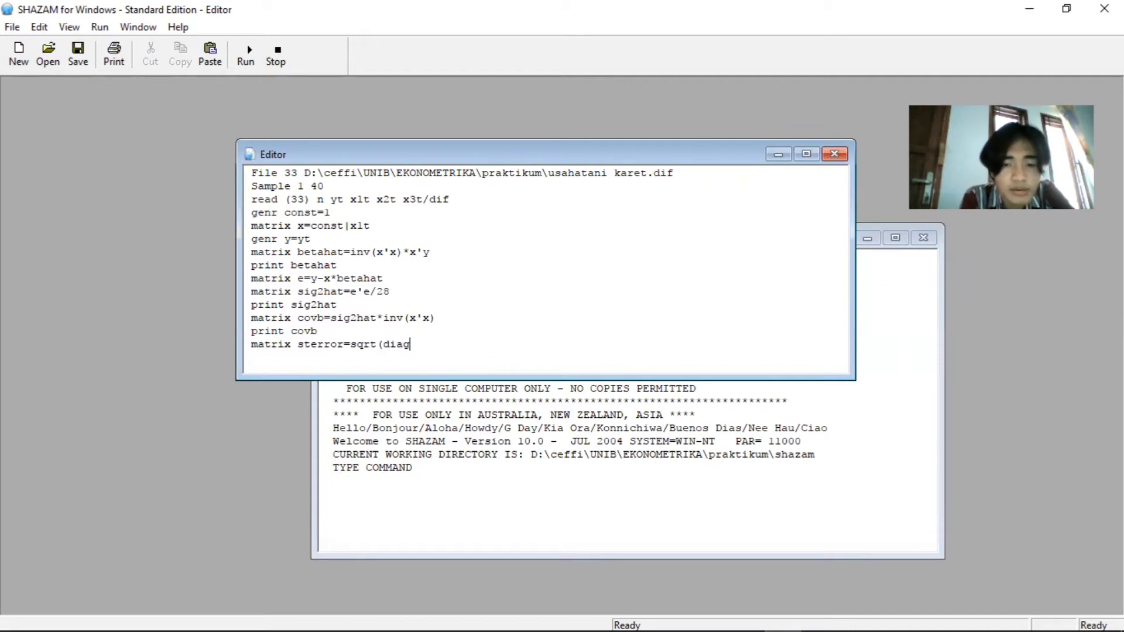
{"action": "type", "text": "(covb)"}
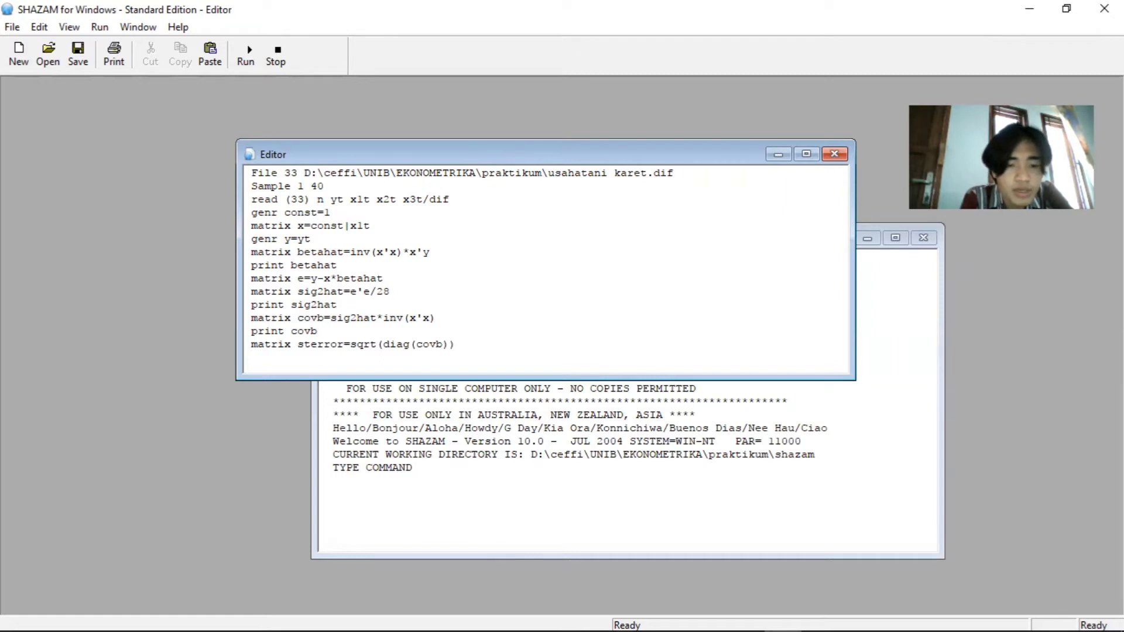
{"action": "type", "text": "print s"}
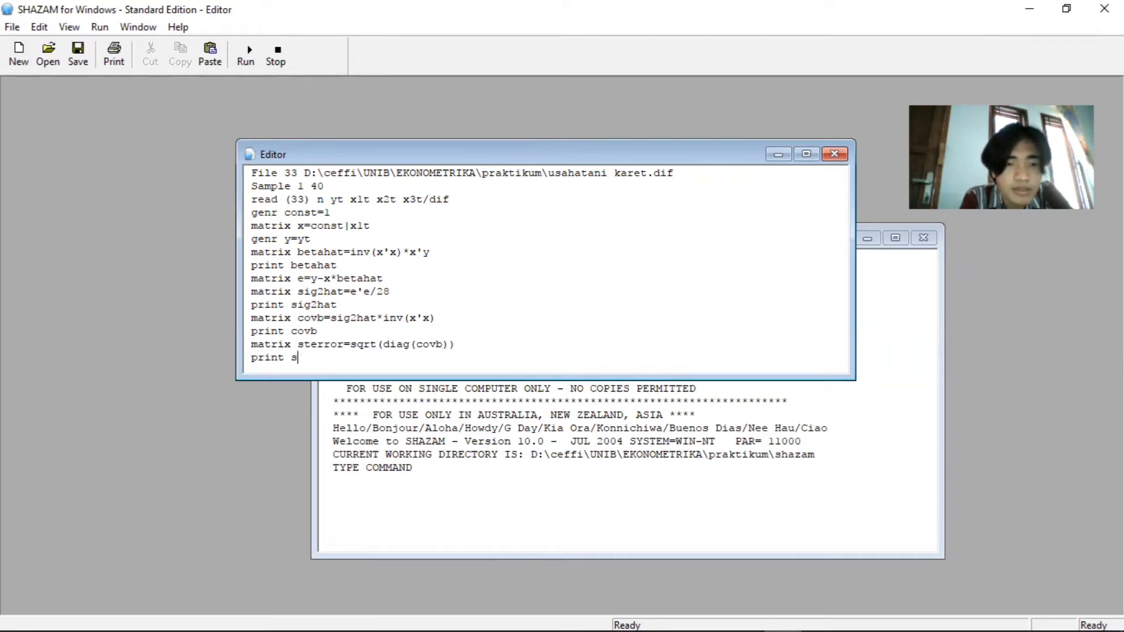
{"action": "type", "text": "terror"}
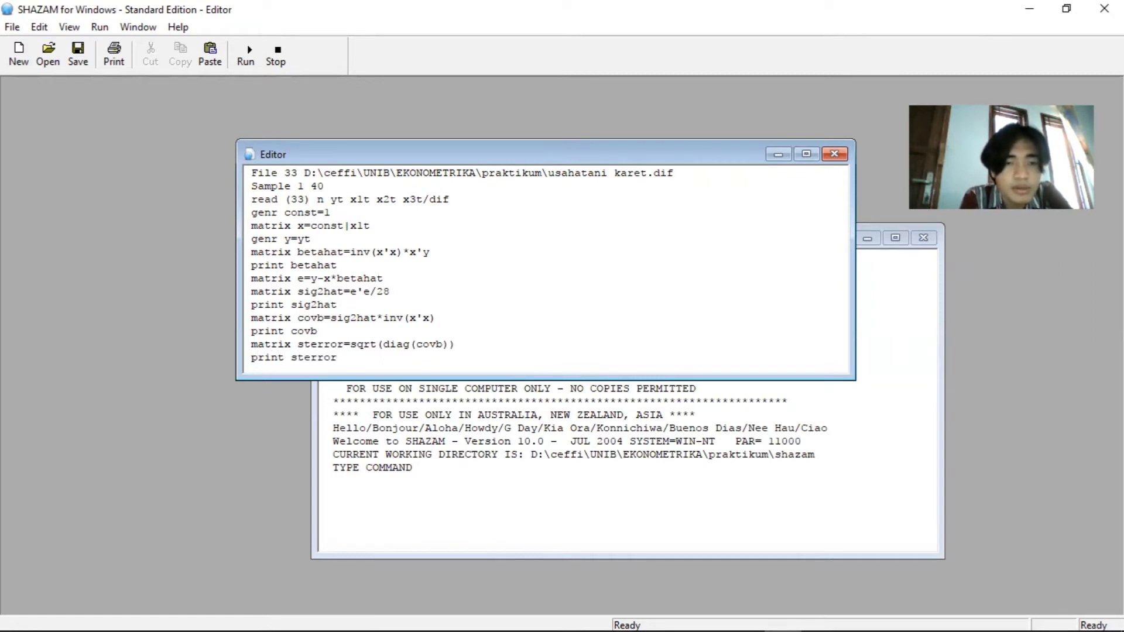
Finish the script with the lines "print sterror" and "stop" below the sterror formula
{"action": "key", "text": "Return"}
{"action": "type", "text": "stop"}
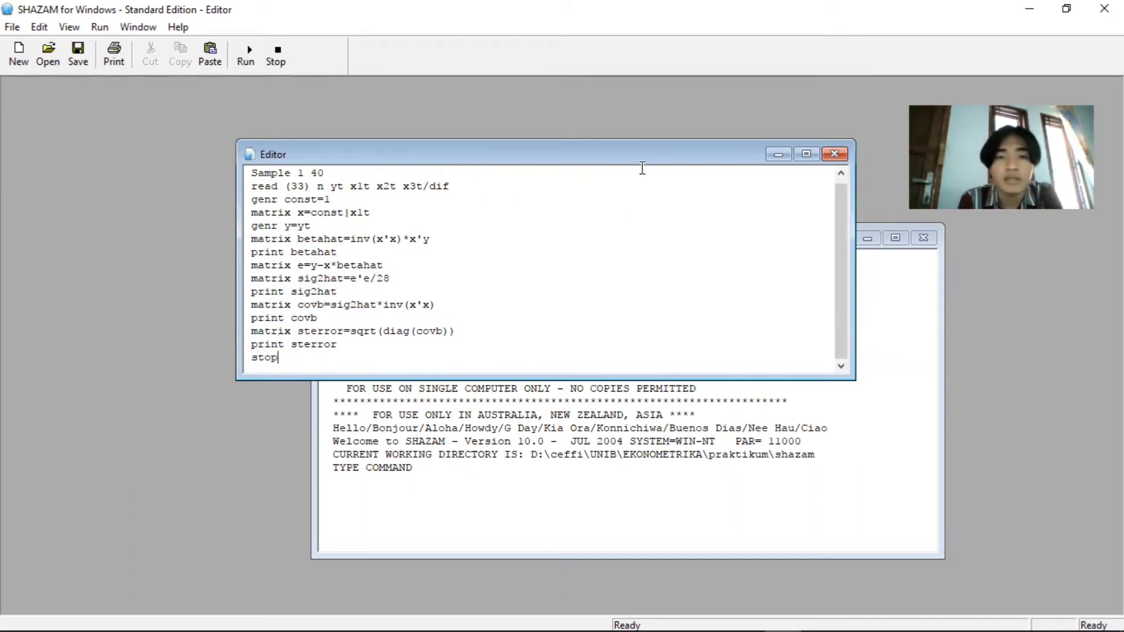
Run the script and review the BETAHAT and STERROR values in the output window
{"action": "left_click", "coordinate": [246, 53]}
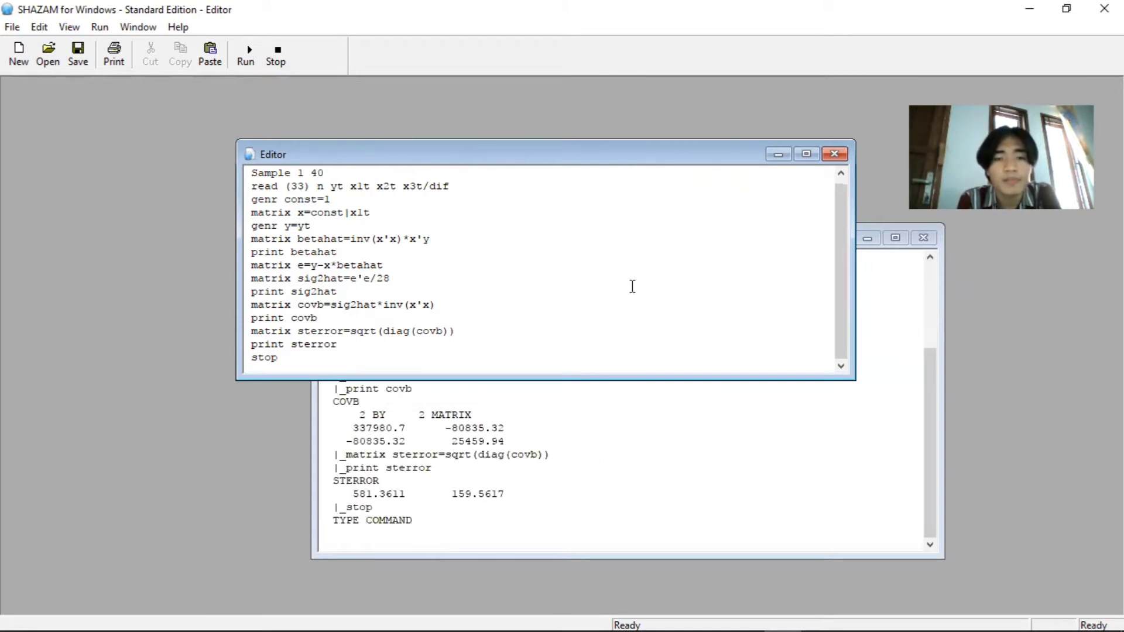
{"action": "left_click", "coordinate": [740, 396]}
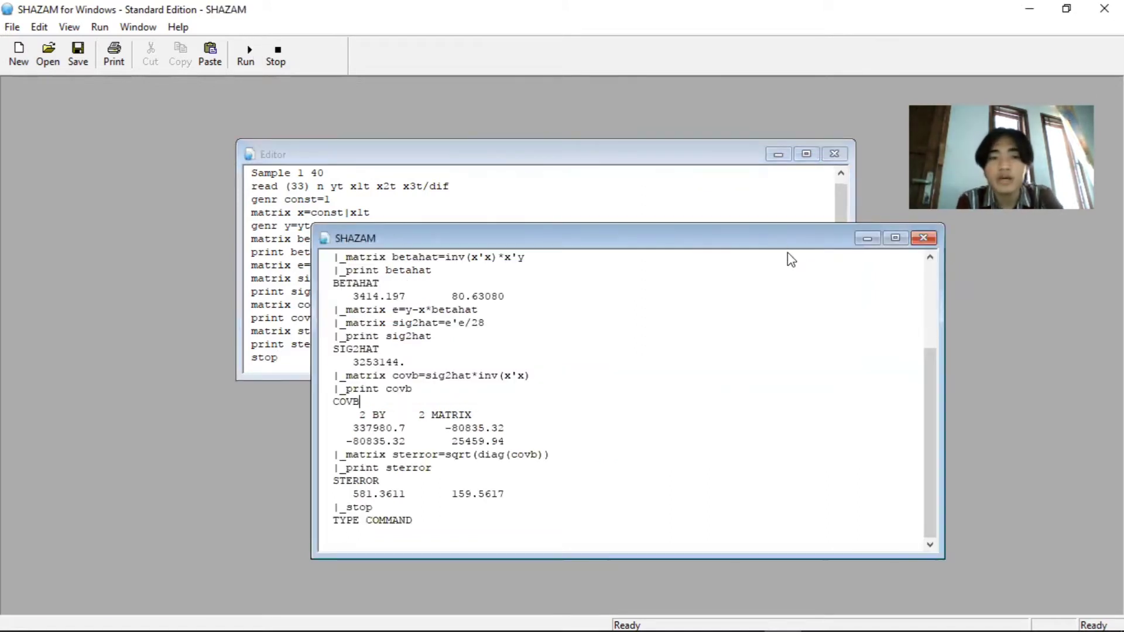
{"action": "left_click_drag", "start_coordinate": [788, 244], "coordinate": [790, 268]}
{"action": "left_click_drag", "start_coordinate": [930, 417], "coordinate": [931, 448]}
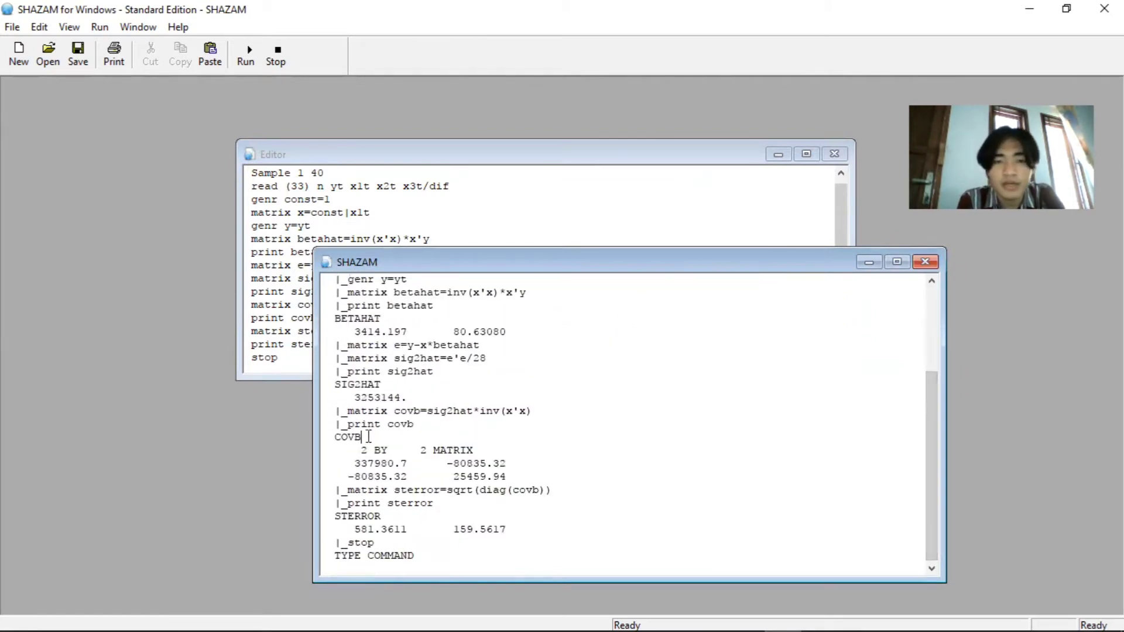
{"action": "left_click_drag", "start_coordinate": [355, 333], "coordinate": [505, 334]}
{"action": "left_click_drag", "start_coordinate": [352, 530], "coordinate": [514, 531]}
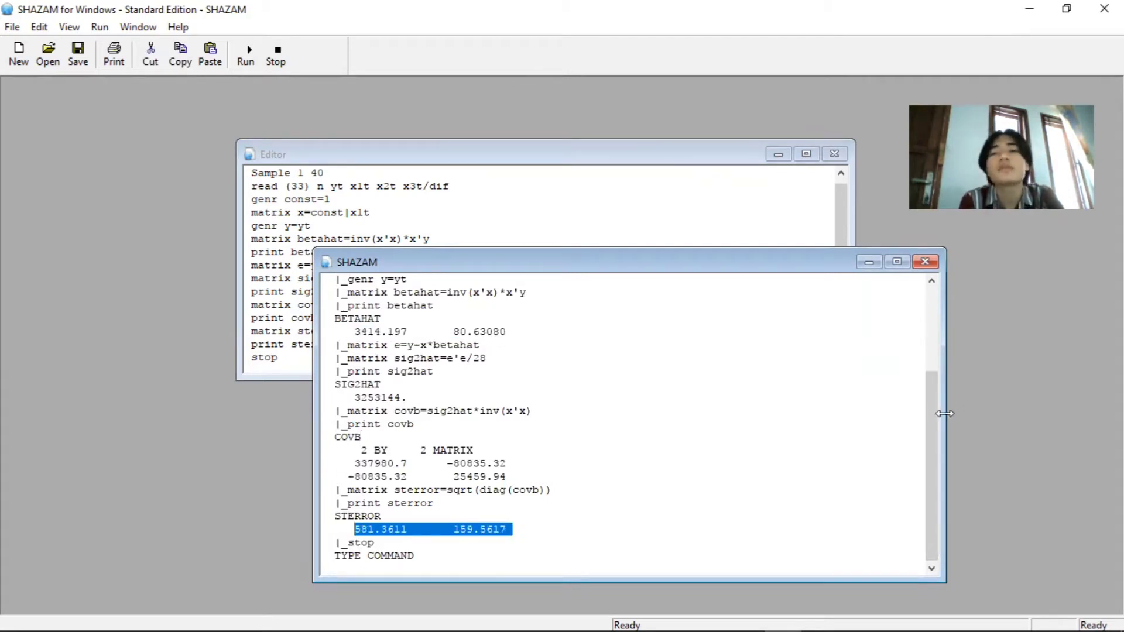
{"action": "left_click_drag", "start_coordinate": [933, 413], "coordinate": [933, 329]}
Change the variable yt to y in the read command and run the script
{"action": "left_click", "coordinate": [593, 157]}
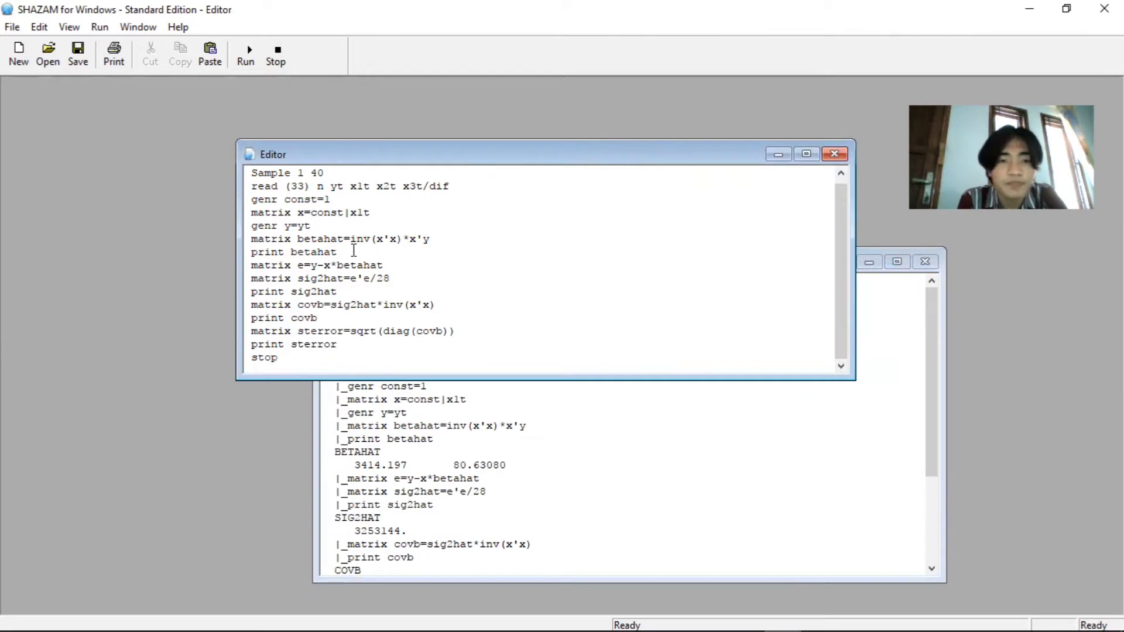
{"action": "left_click", "coordinate": [316, 226]}
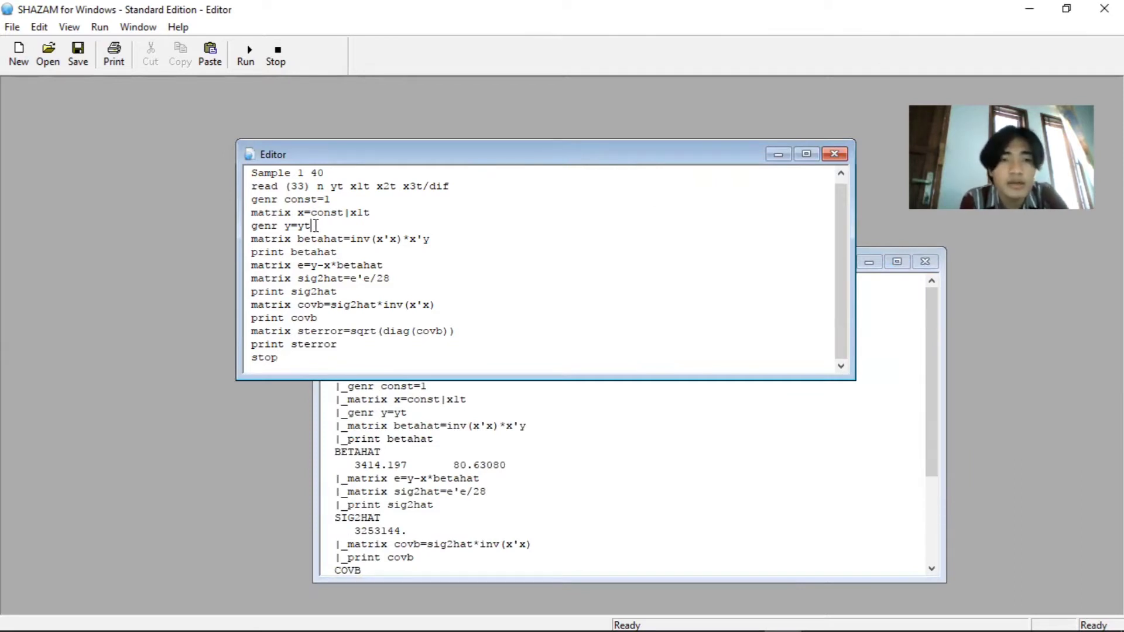
{"action": "key", "text": "BackSpace"}
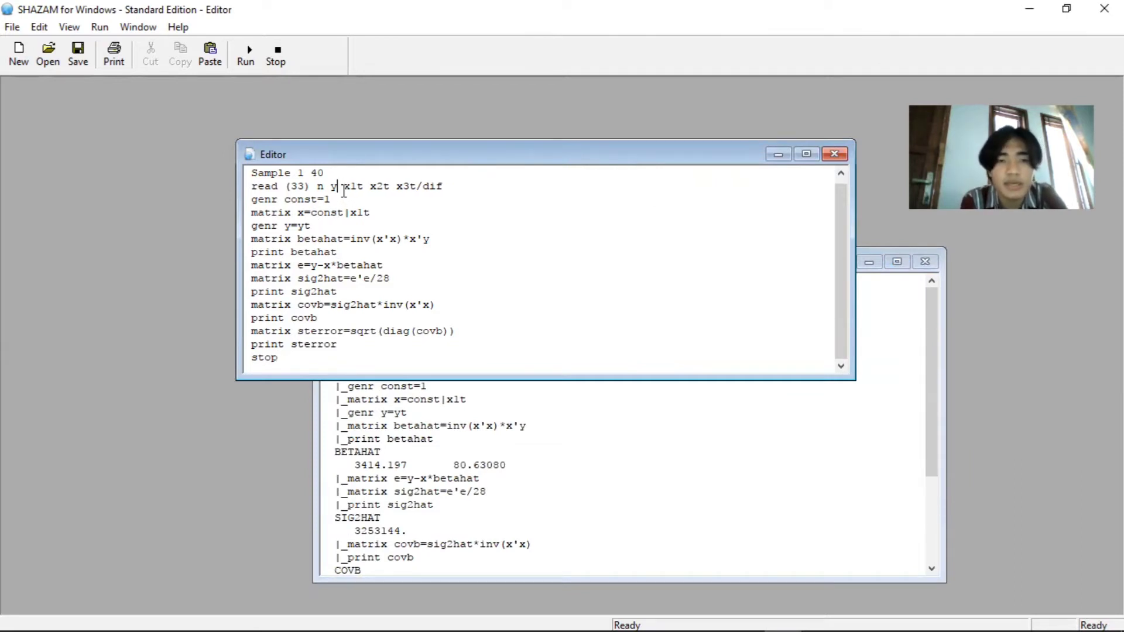
{"action": "left_click", "coordinate": [253, 62]}
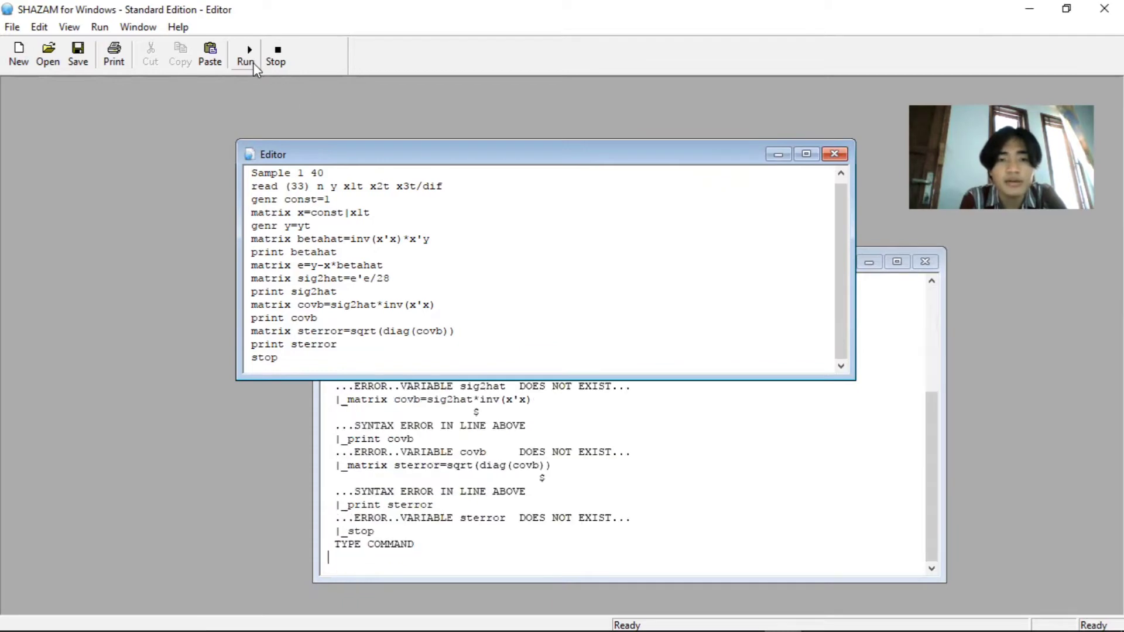
Examine the output of the rerun around the "genr y=yt" command for syntax errors
{"action": "left_click", "coordinate": [769, 440]}
{"action": "left_click_drag", "start_coordinate": [929, 469], "coordinate": [928, 384]}
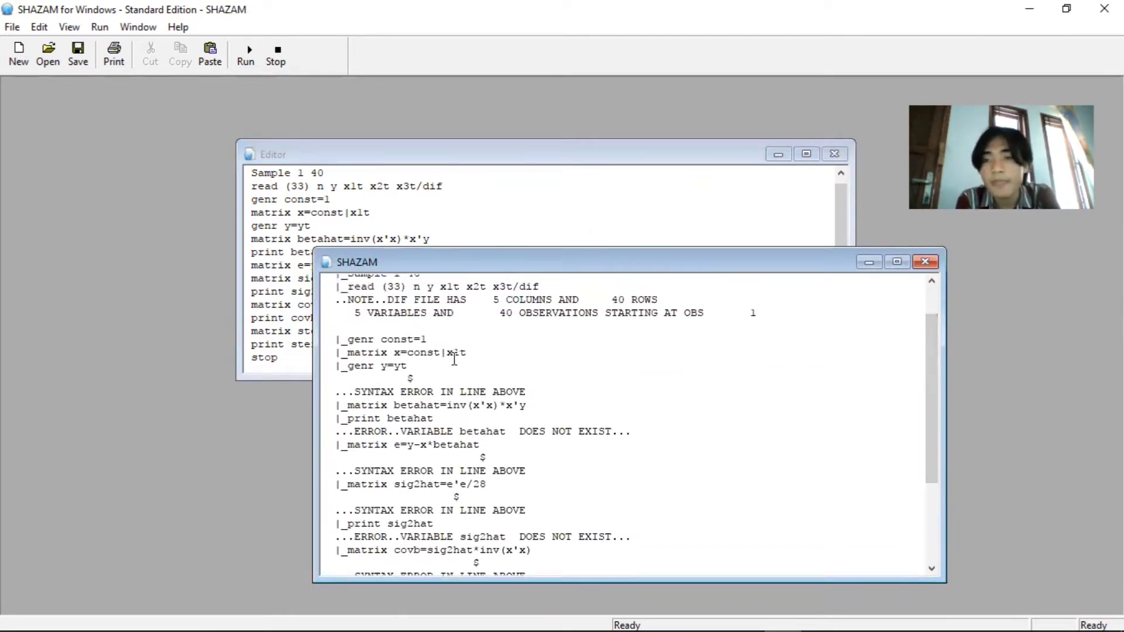
{"action": "left_click_drag", "start_coordinate": [407, 379], "coordinate": [426, 379]}
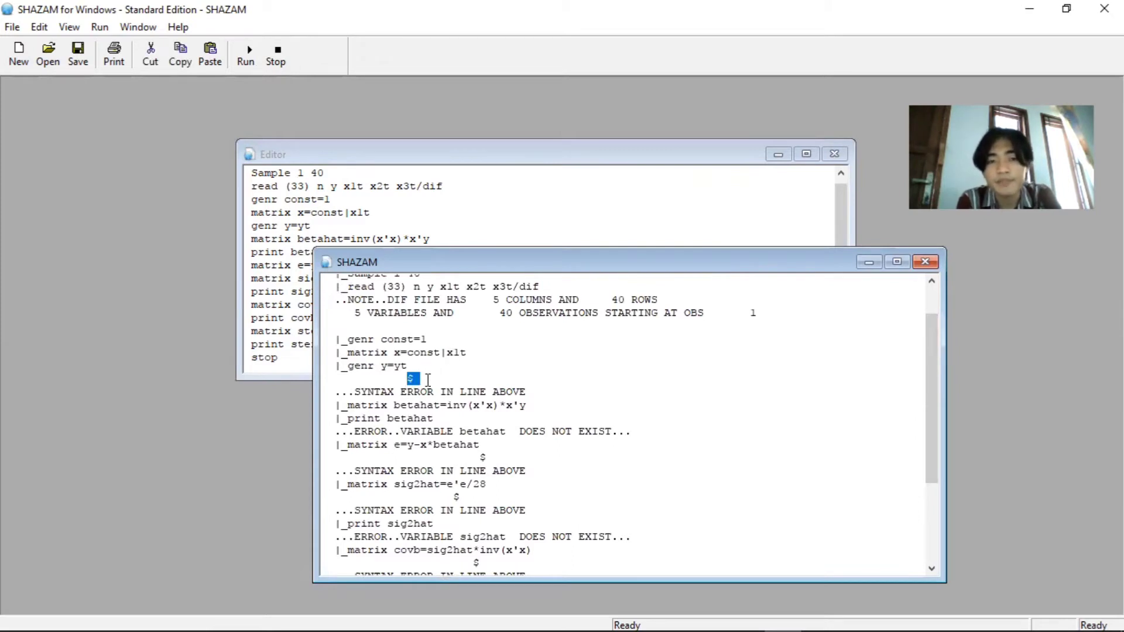
{"action": "left_click", "coordinate": [428, 379]}
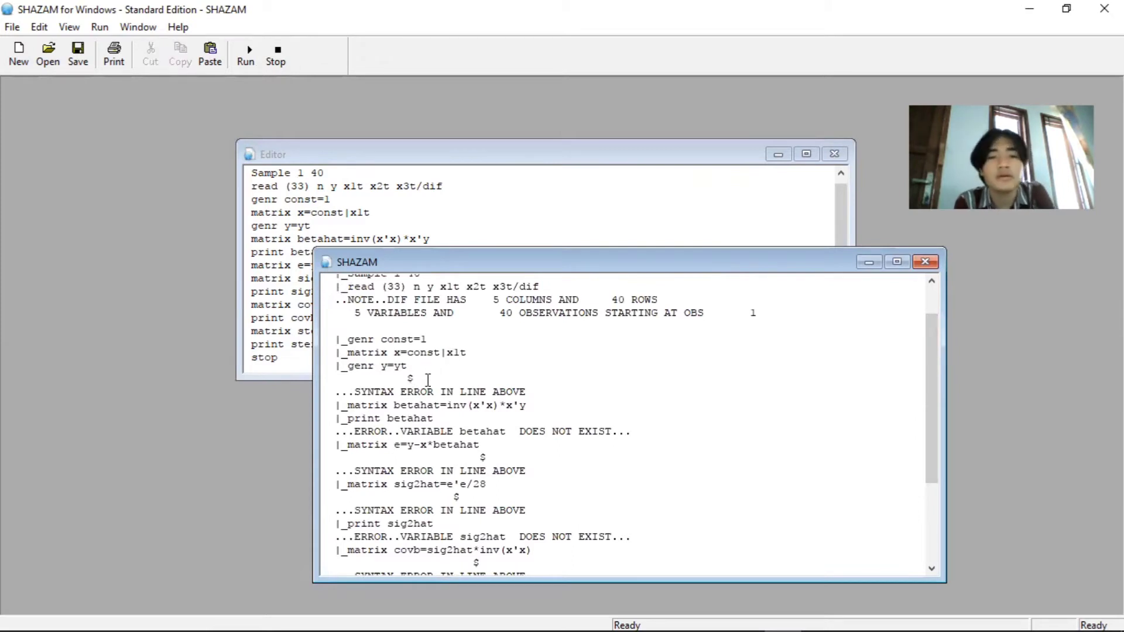
{"action": "double_click", "coordinate": [400, 366]}
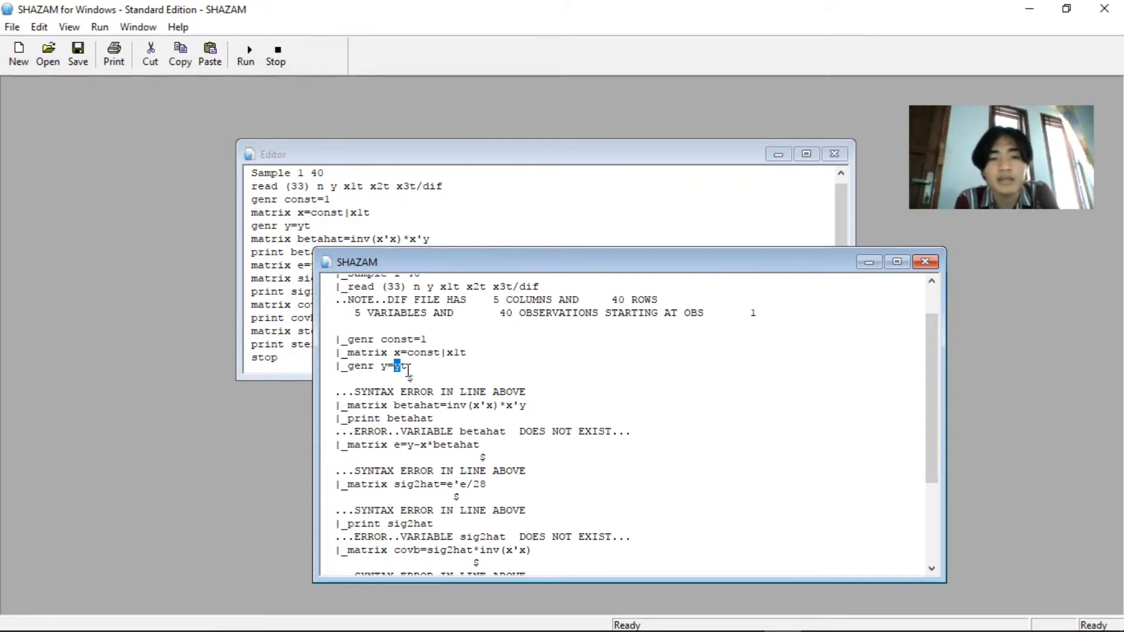
{"action": "left_click", "coordinate": [553, 206]}
{"action": "left_click", "coordinate": [327, 225]}
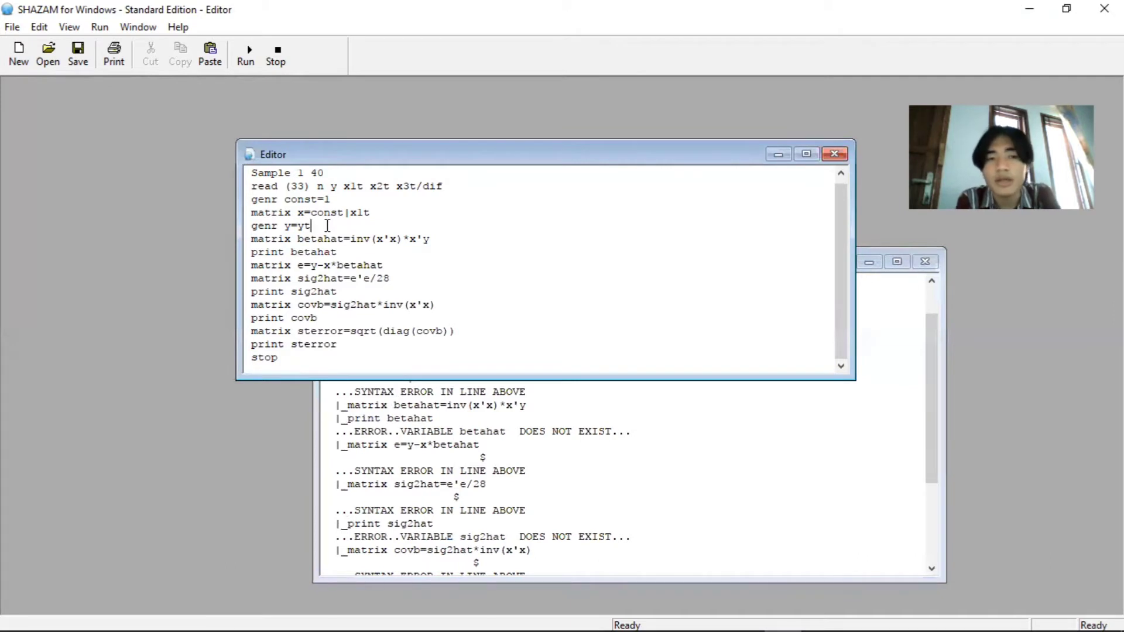
{"action": "key", "text": "BackSpace"}
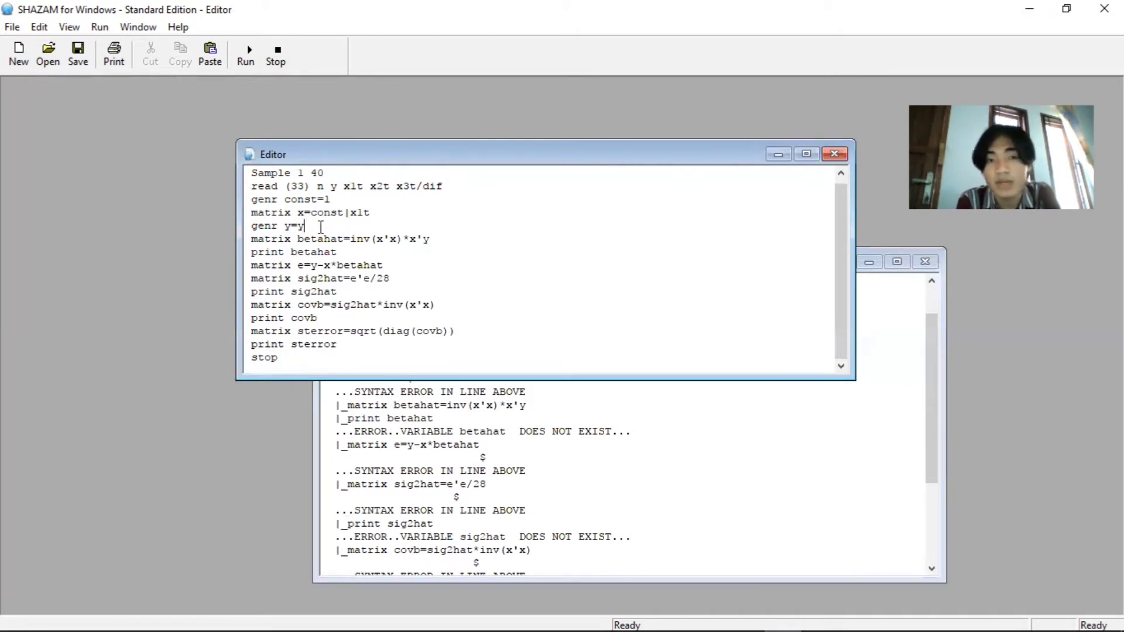
{"action": "type", "text": "t"}
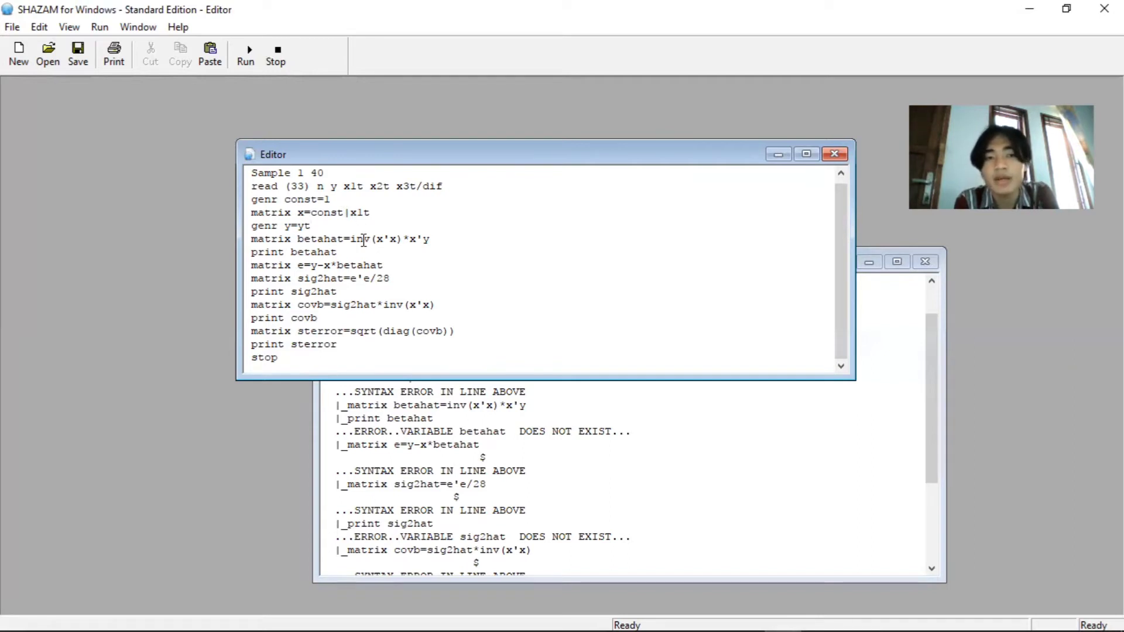
Restore the variable name yt in the read command and run the script again
{"action": "left_click", "coordinate": [339, 186]}
{"action": "type", "text": "t"}
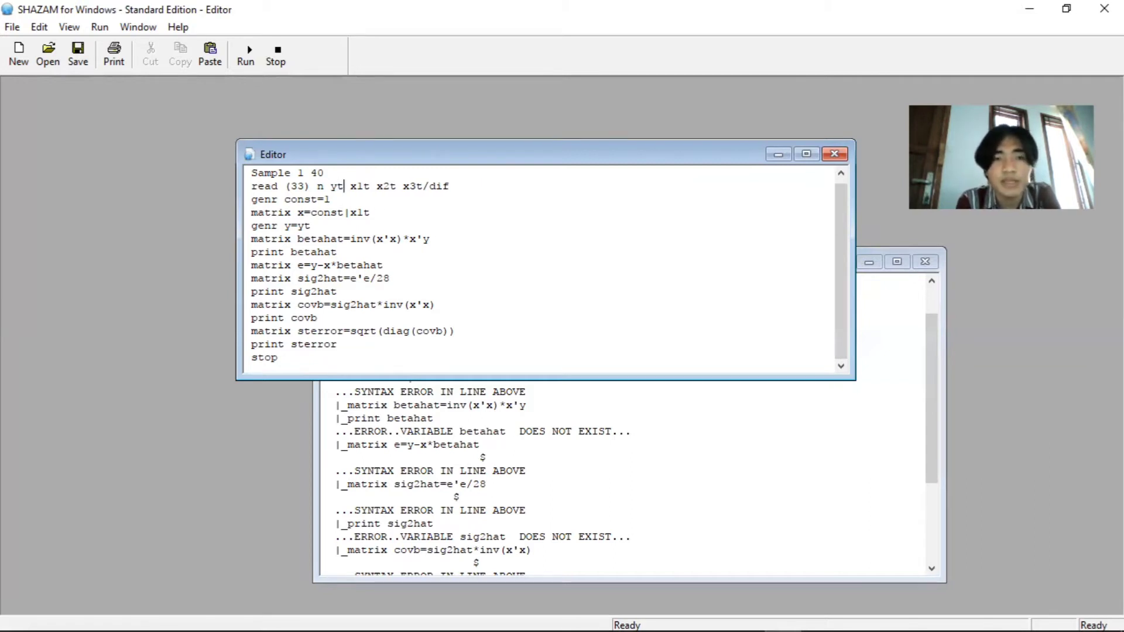
{"action": "left_click", "coordinate": [248, 61]}
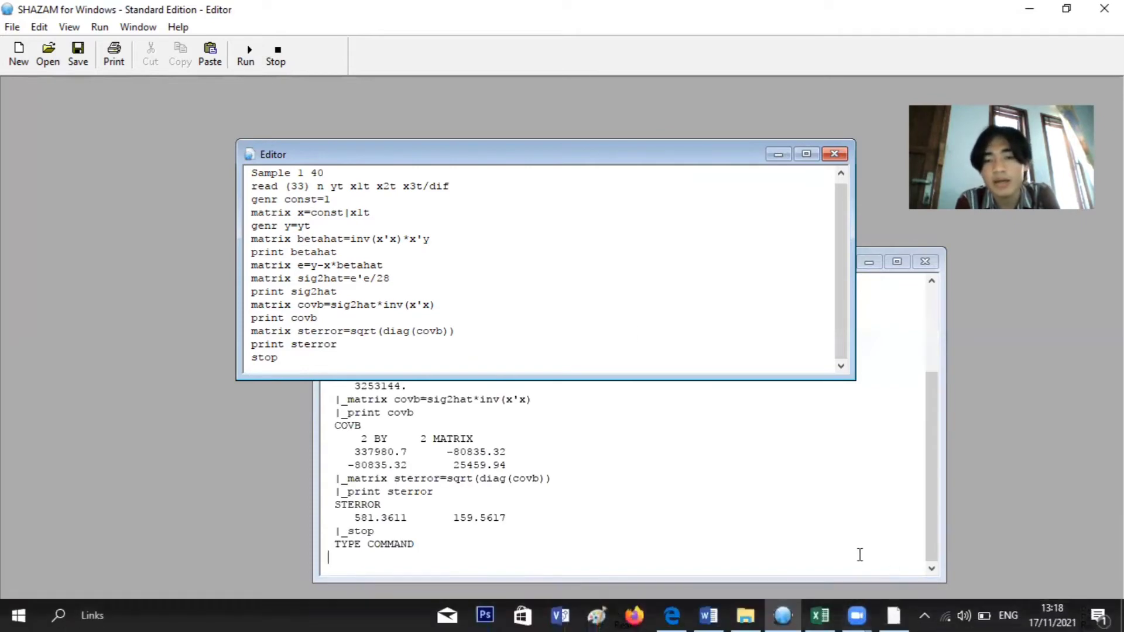
Bring the output window forward, move it aside, and switch to the blank Excel workbook Book1
{"action": "left_click", "coordinate": [858, 552]}
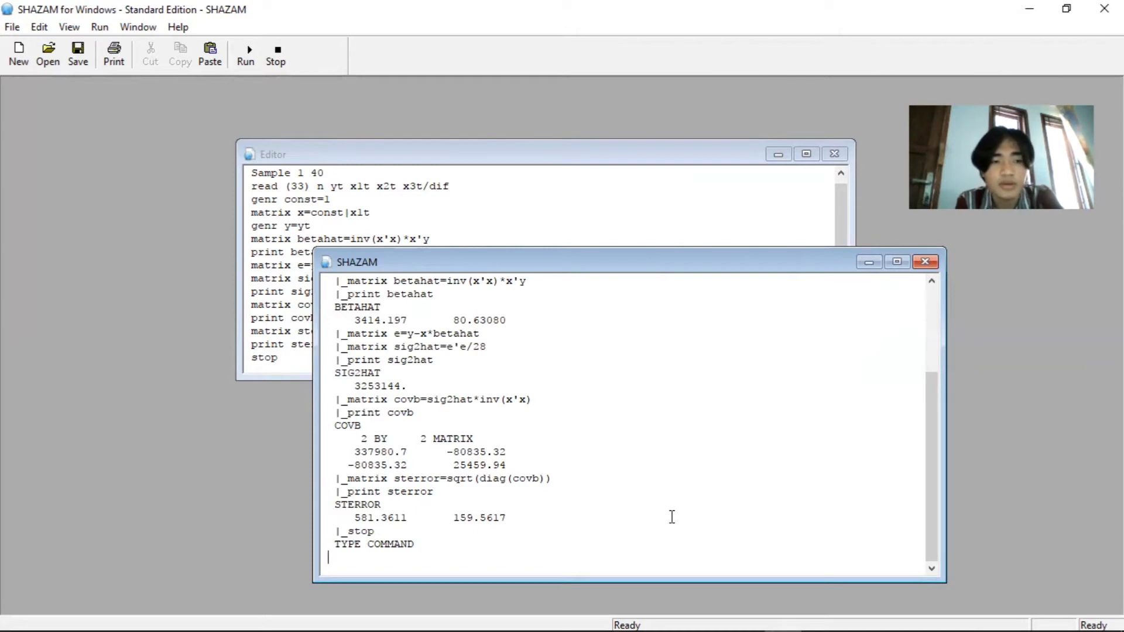
{"action": "mouse_move", "coordinate": [680, 629]}
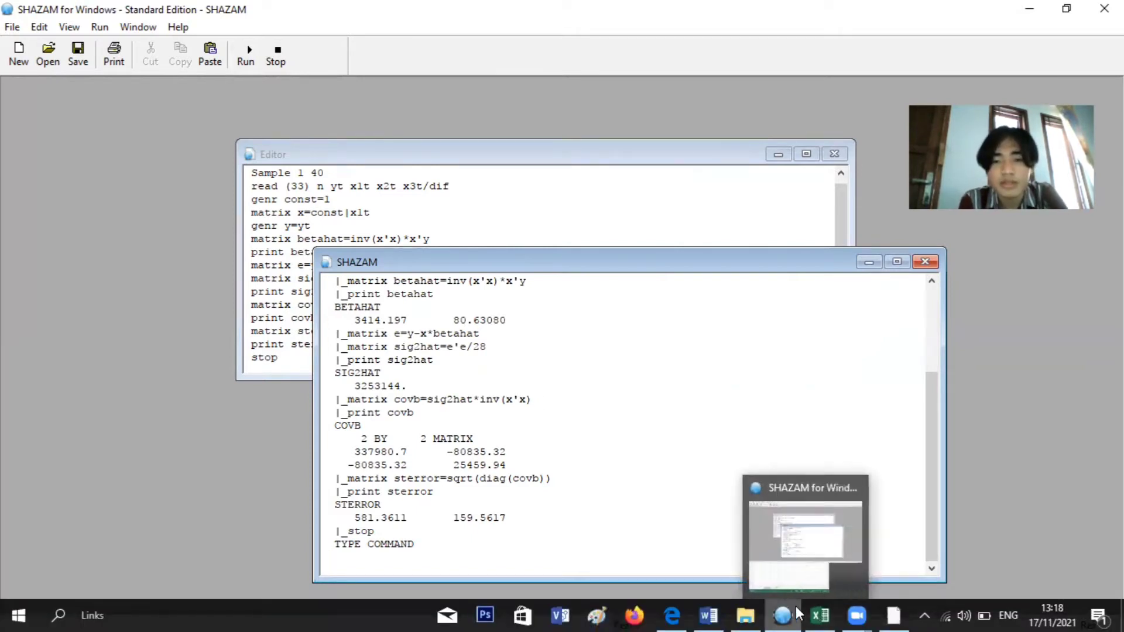
{"action": "left_click_drag", "start_coordinate": [704, 259], "coordinate": [477, 193]}
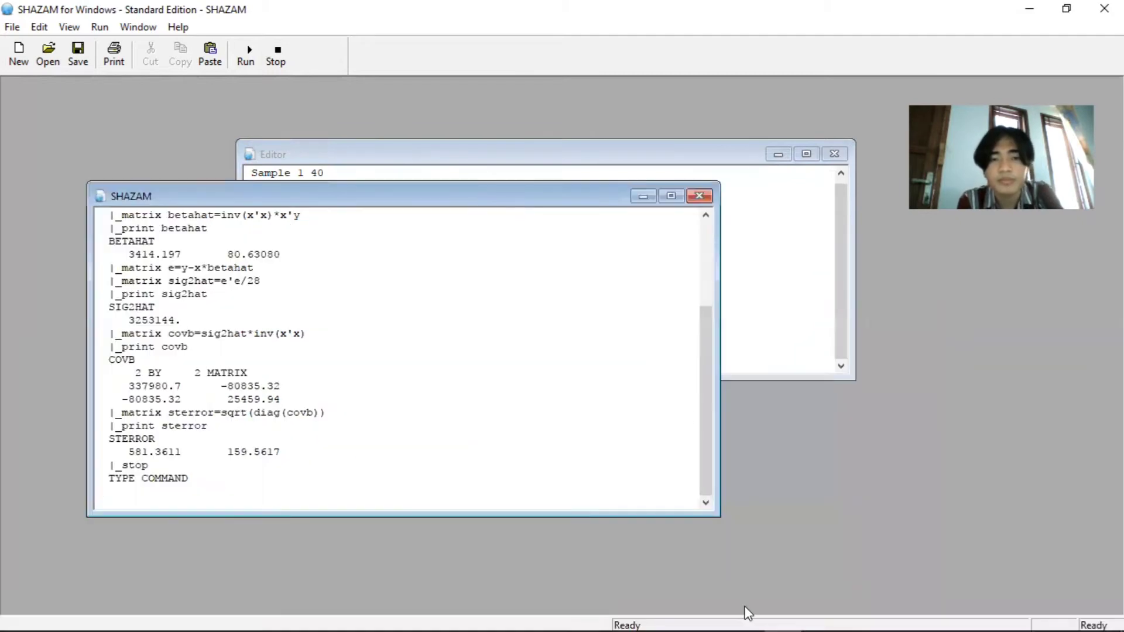
{"action": "left_click", "coordinate": [820, 615]}
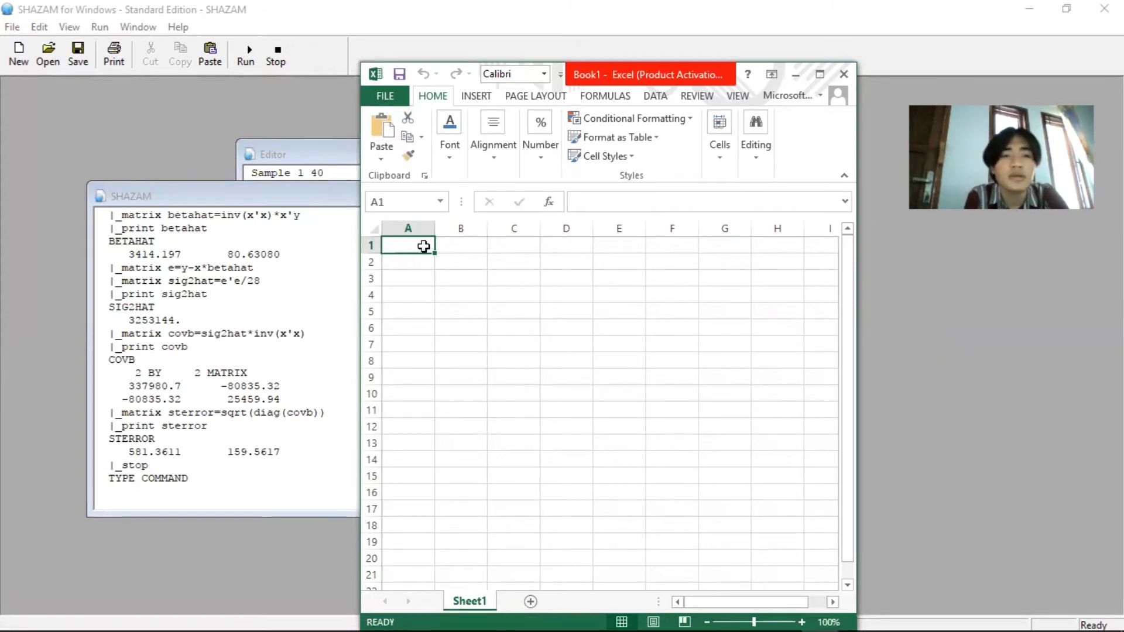
Enter the BETAHAT coefficients in the sheet's first row: 3414,197 in cell A1 and 80,63080 in cell B1
{"action": "type", "text": "3"}
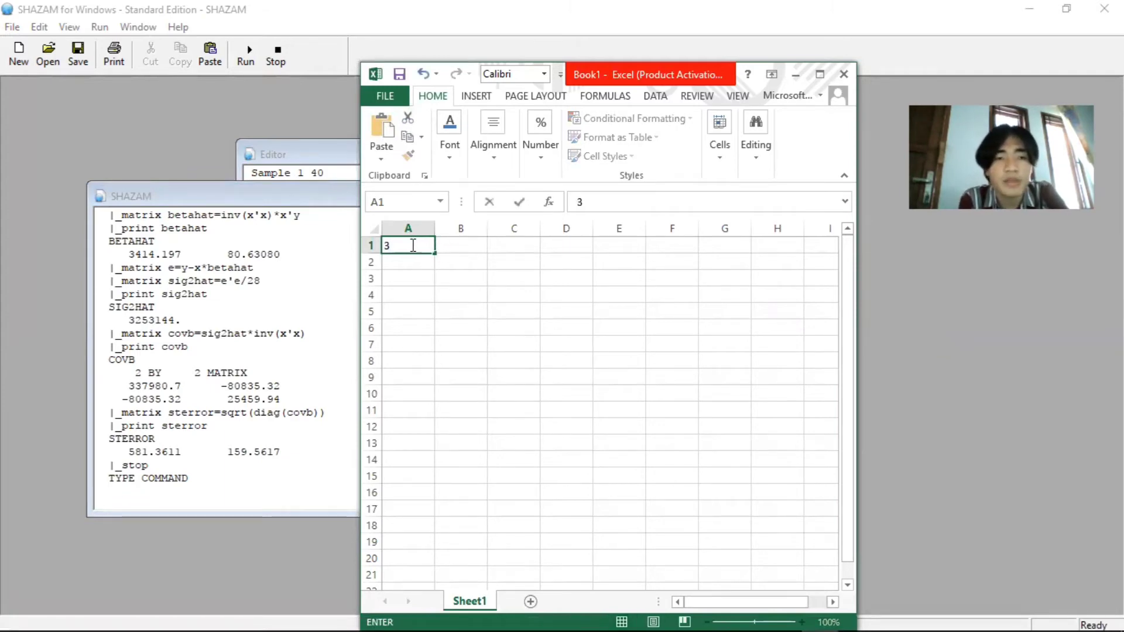
{"action": "type", "text": "414,"}
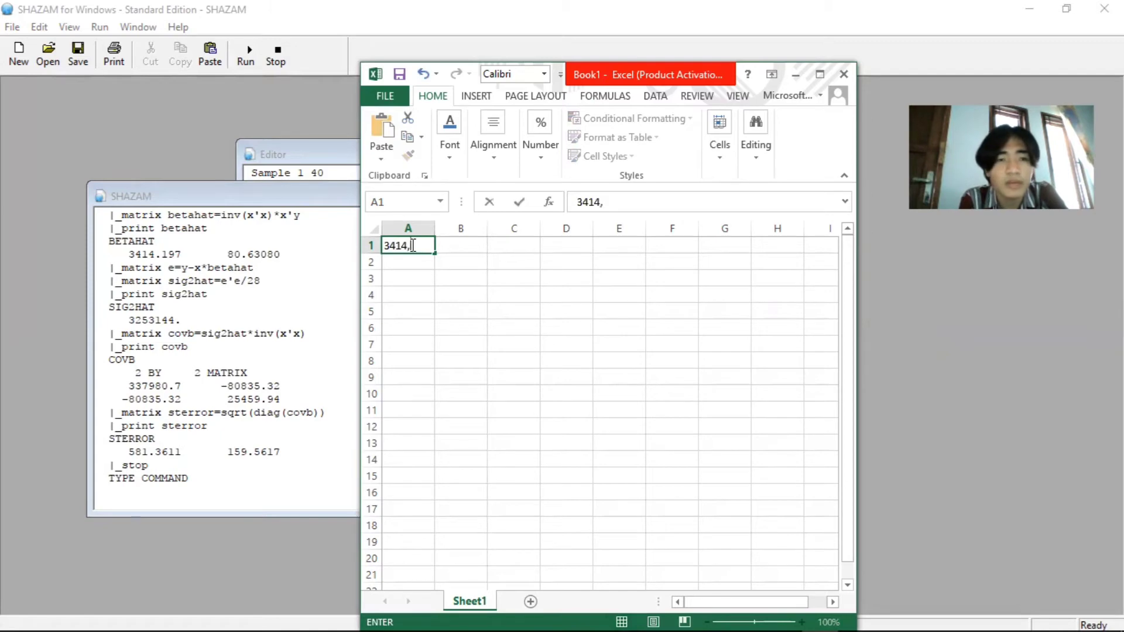
{"action": "type", "text": "197"}
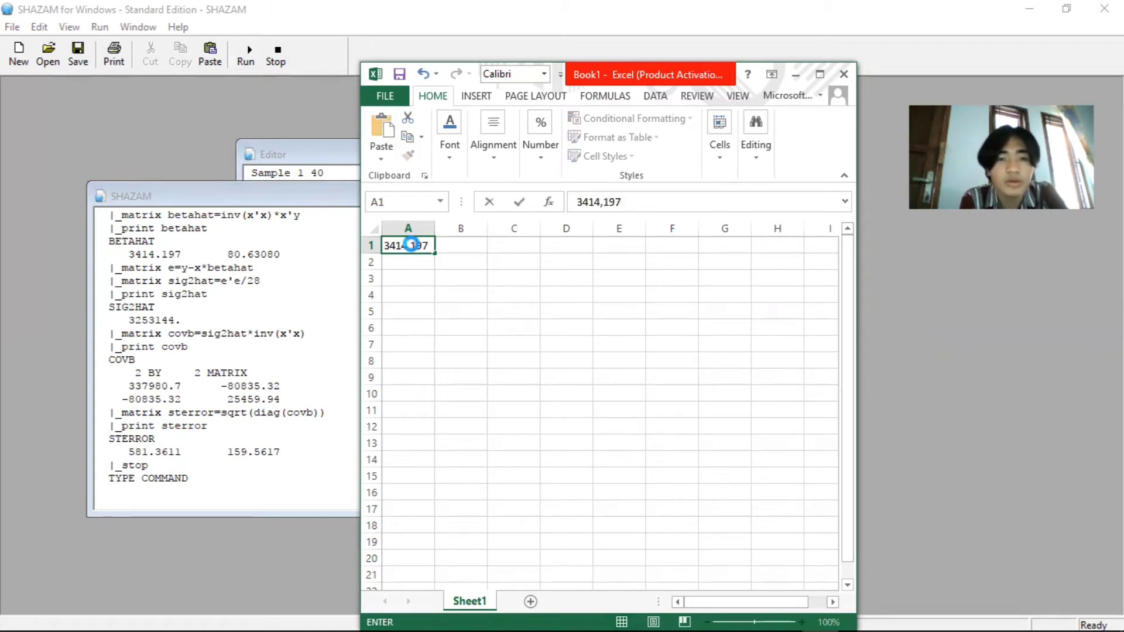
{"action": "key", "text": "Tab"}
{"action": "type", "text": "80"}
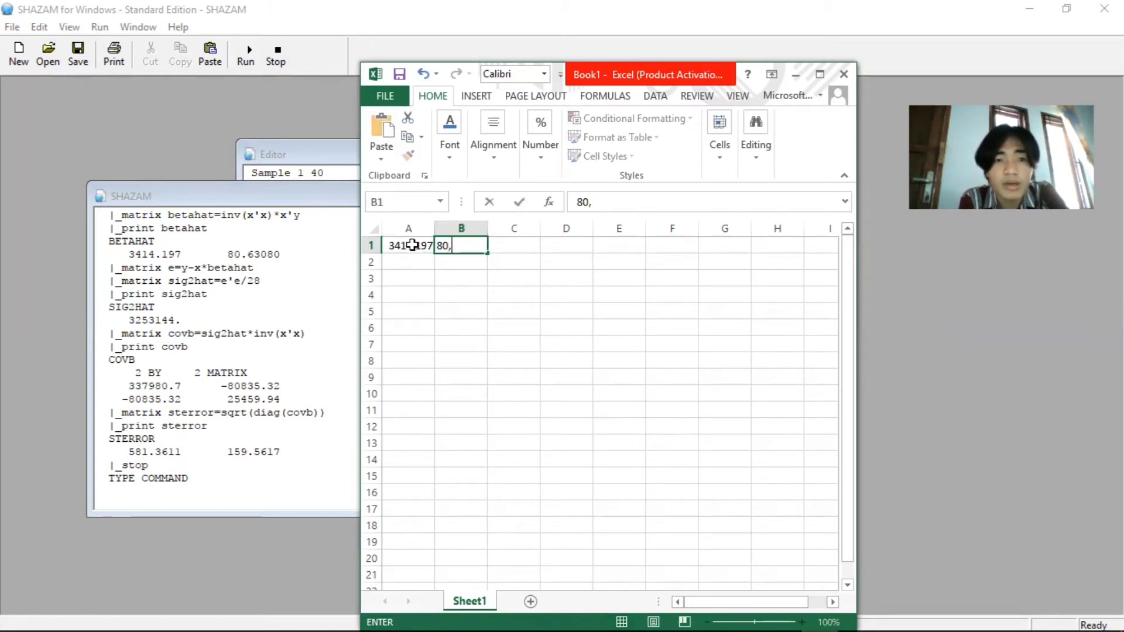
{"action": "type", "text": ",63"}
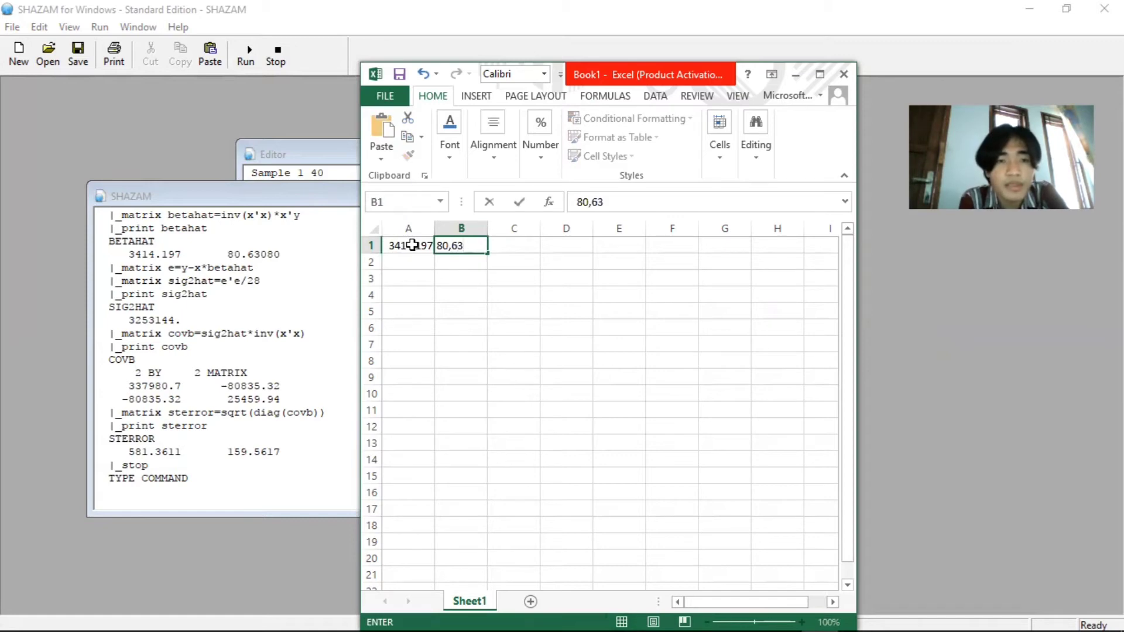
{"action": "type", "text": "080"}
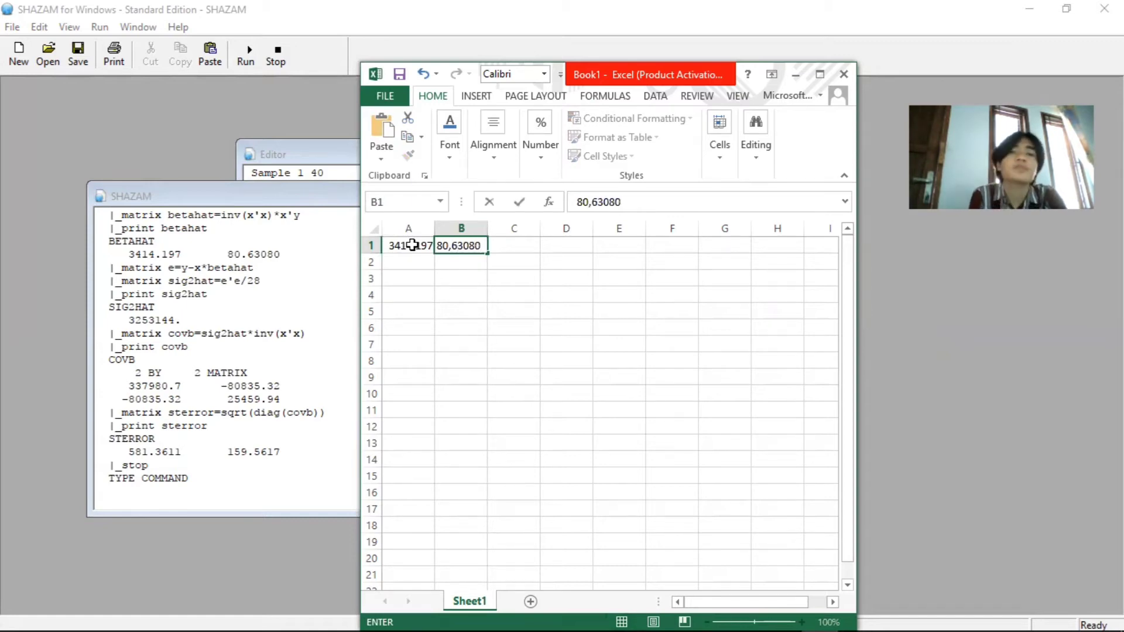
Insert a blank column before the coefficients and label its first two rows Beta and Std Error
{"action": "right_click", "coordinate": [409, 228]}
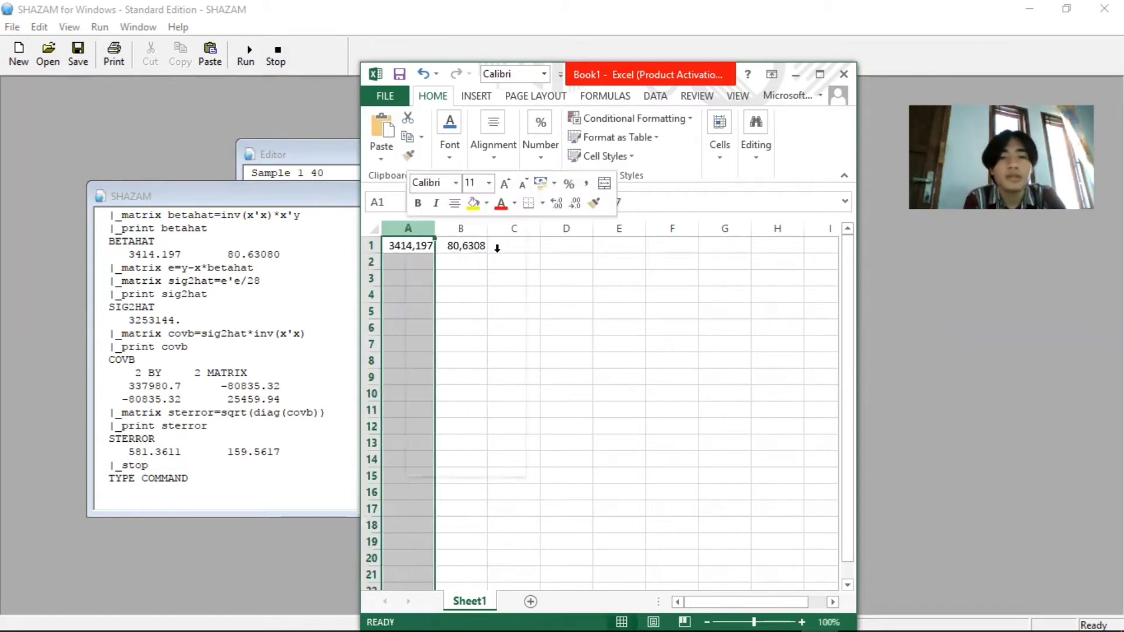
{"action": "left_click", "coordinate": [483, 345]}
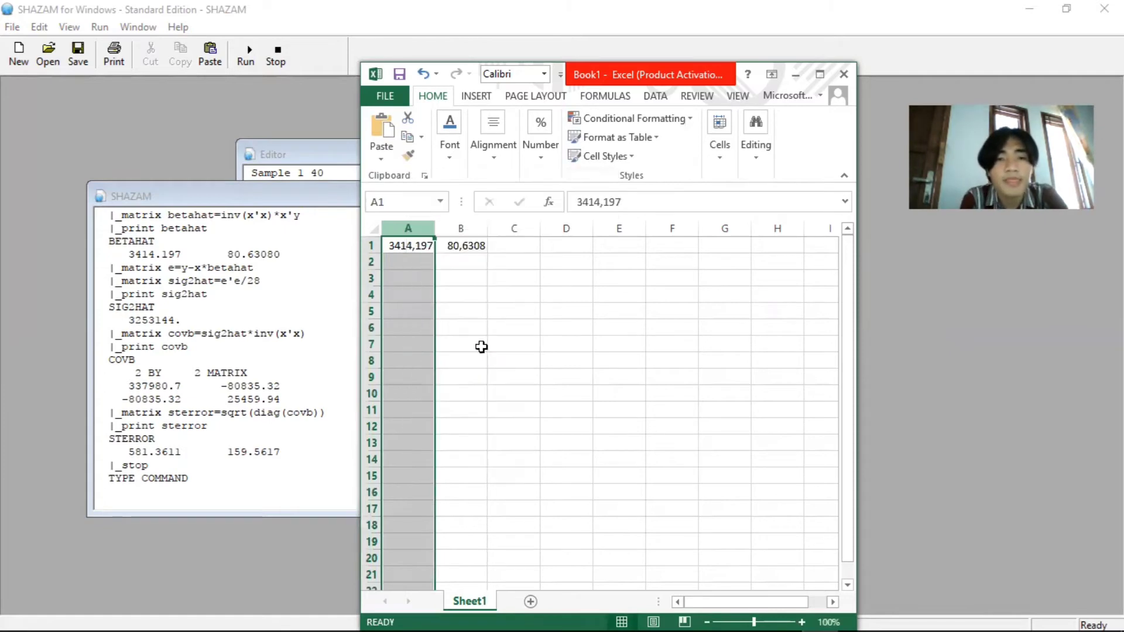
{"action": "left_click", "coordinate": [417, 251]}
{"action": "type", "text": "Beta"}
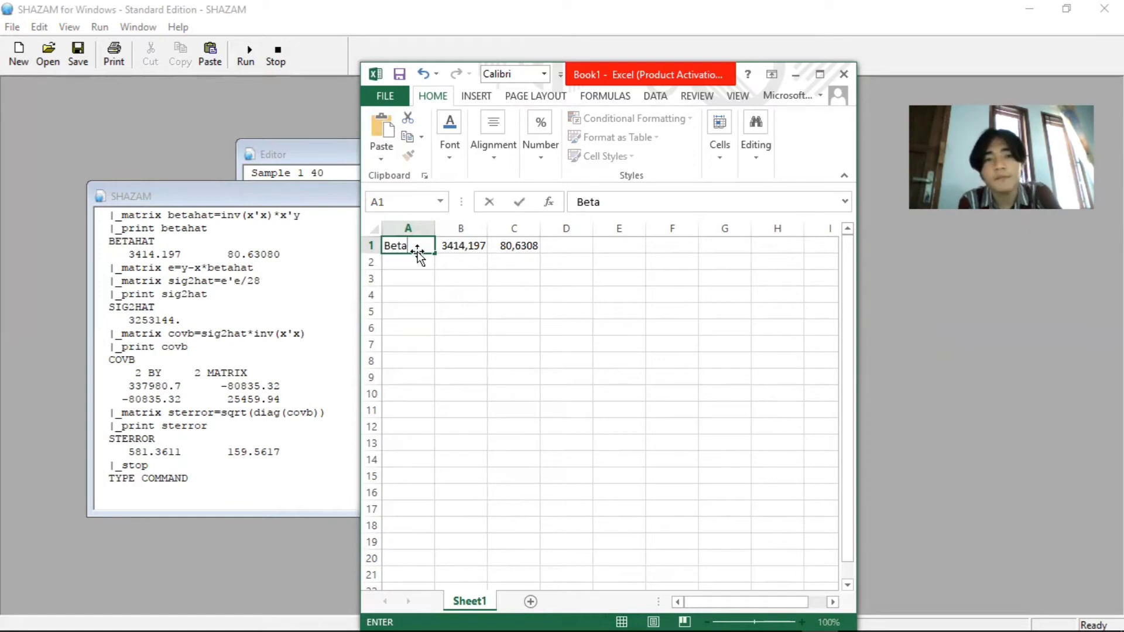
{"action": "left_click", "coordinate": [419, 257]}
{"action": "type", "text": "Std Erro"}
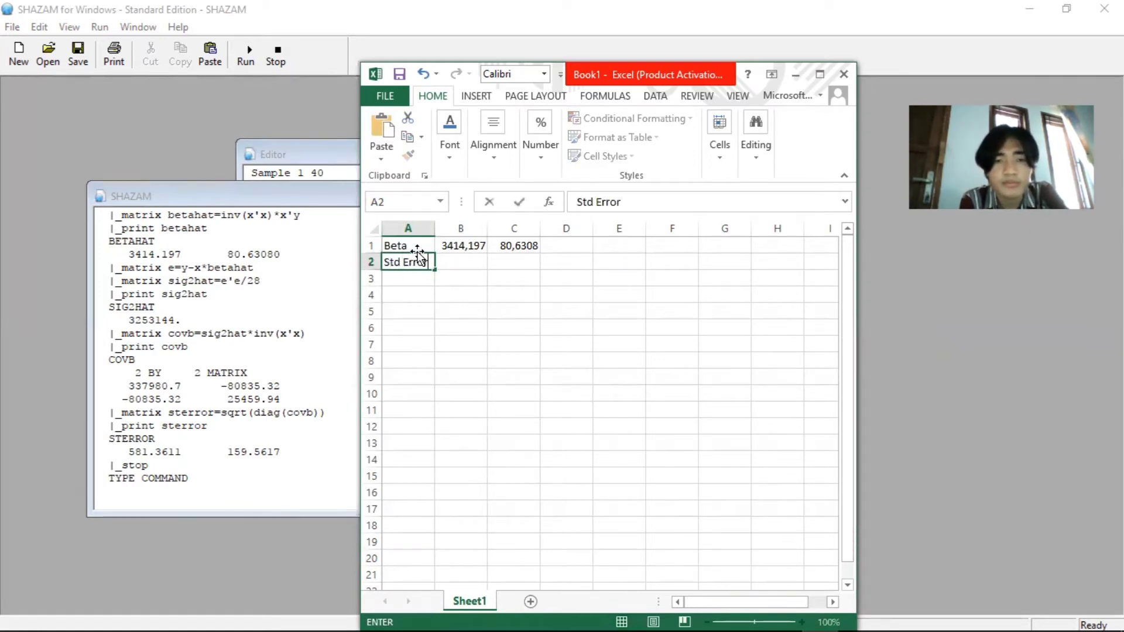
{"action": "type", "text": "r"}
Enter the standard errors in the Std Error row: 581,3611 in cell B2 and 159,5617 in cell C2
{"action": "left_click", "coordinate": [454, 260]}
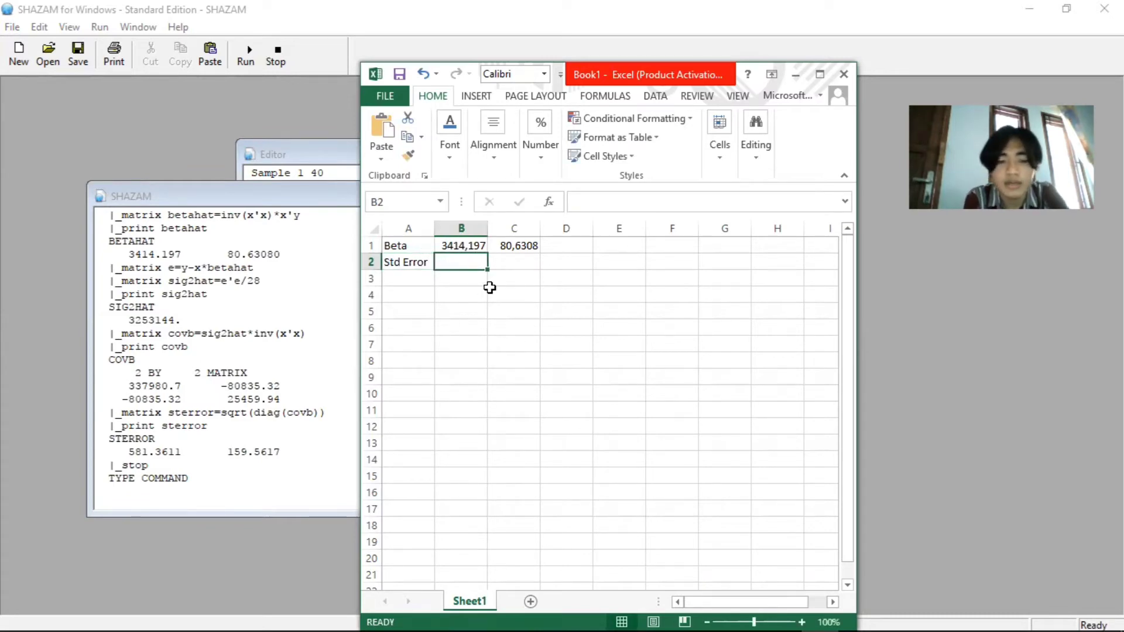
{"action": "type", "text": "581,3611"}
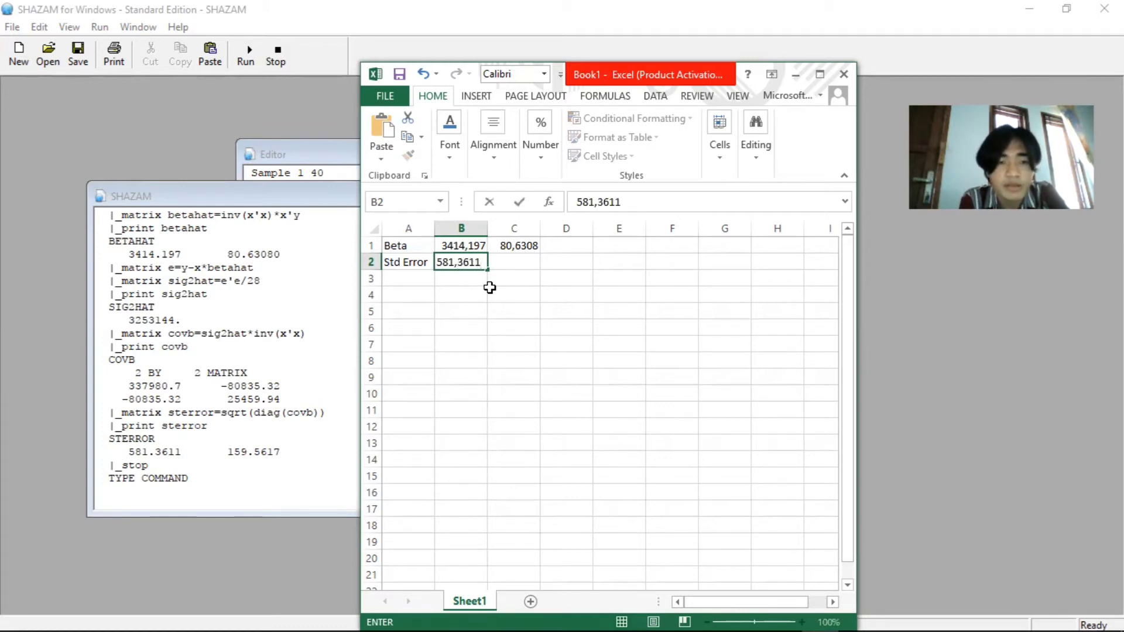
{"action": "key", "text": "Tab"}
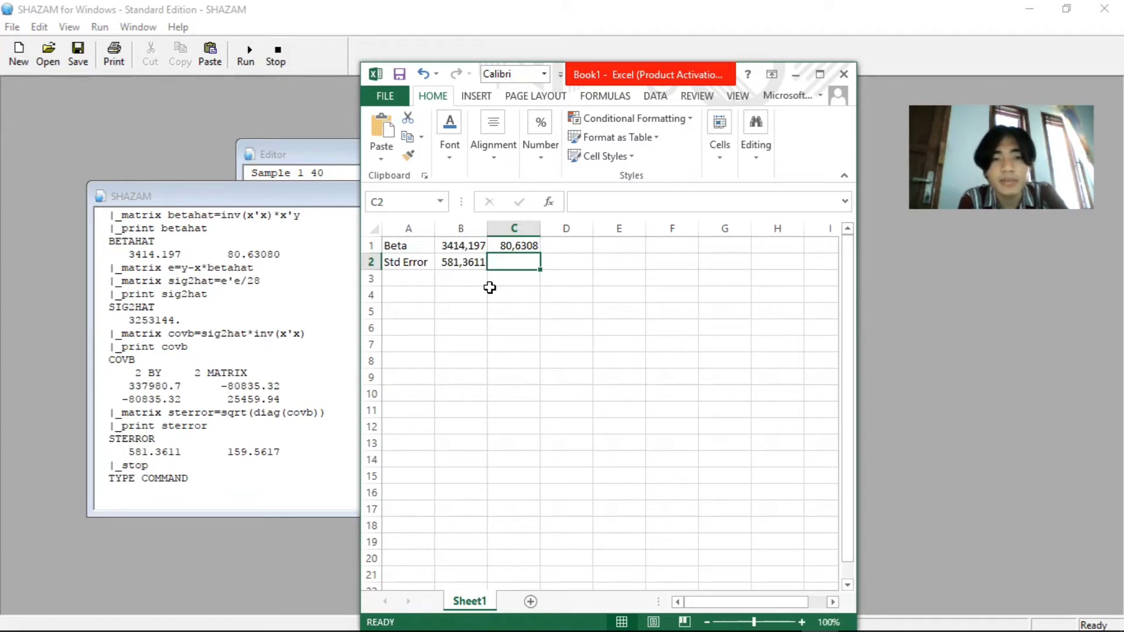
{"action": "type", "text": "159"}
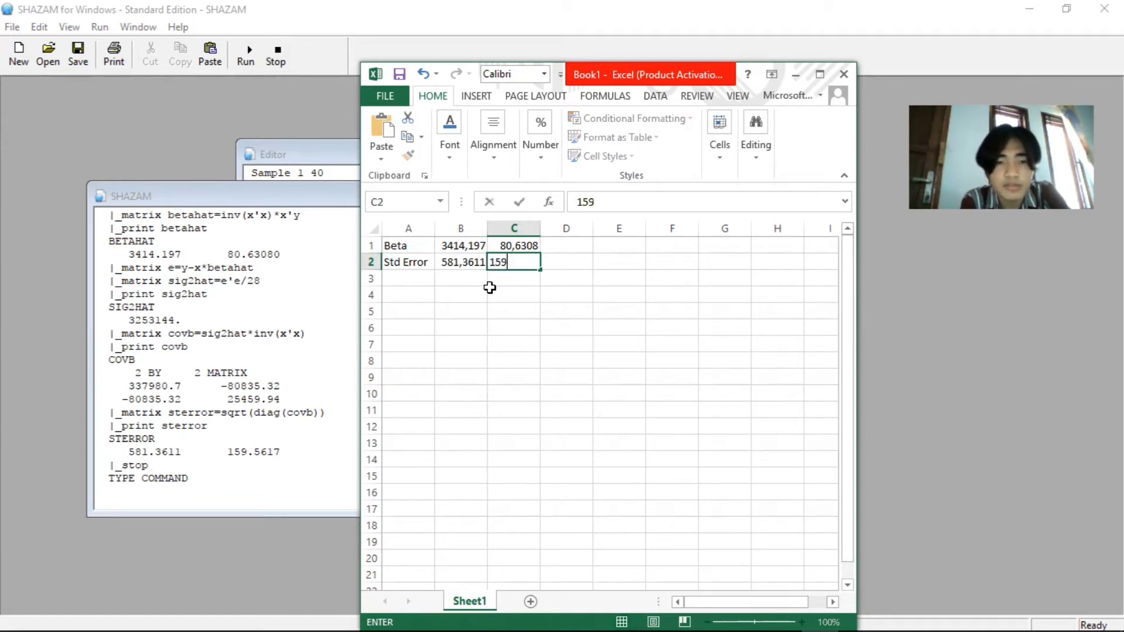
{"action": "type", "text": ",561"}
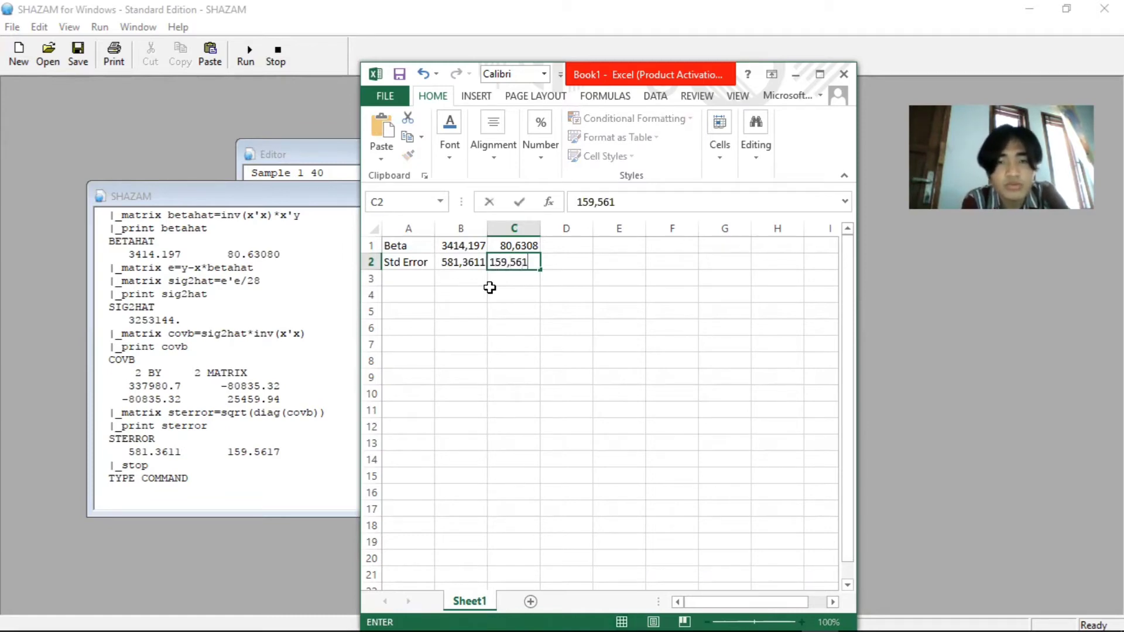
{"action": "type", "text": "7"}
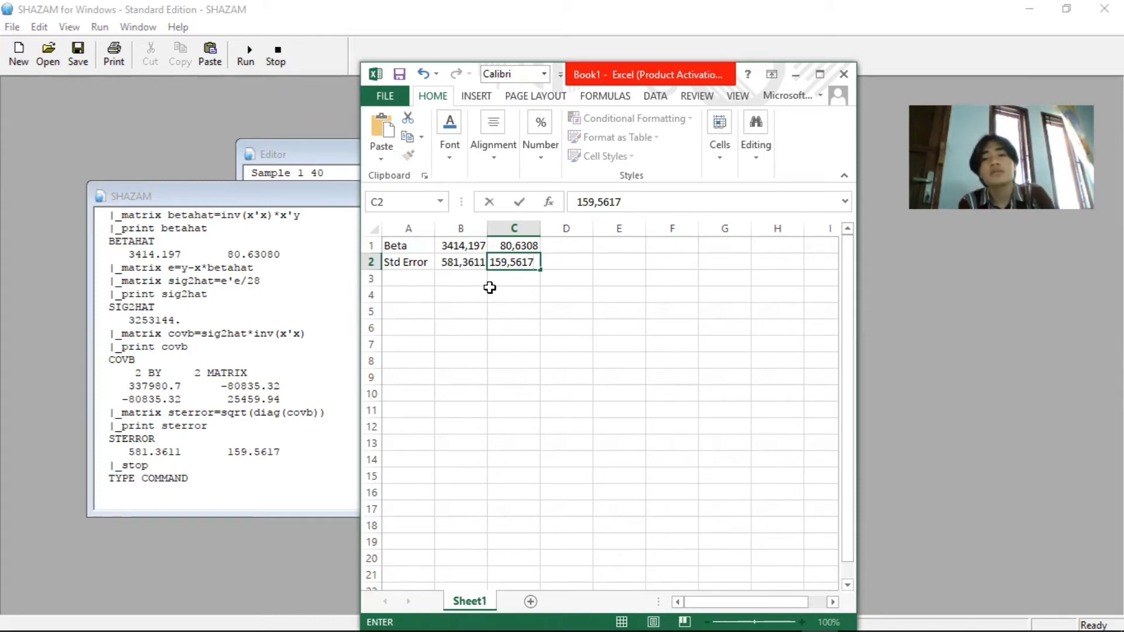
{"action": "key", "text": "Return"}
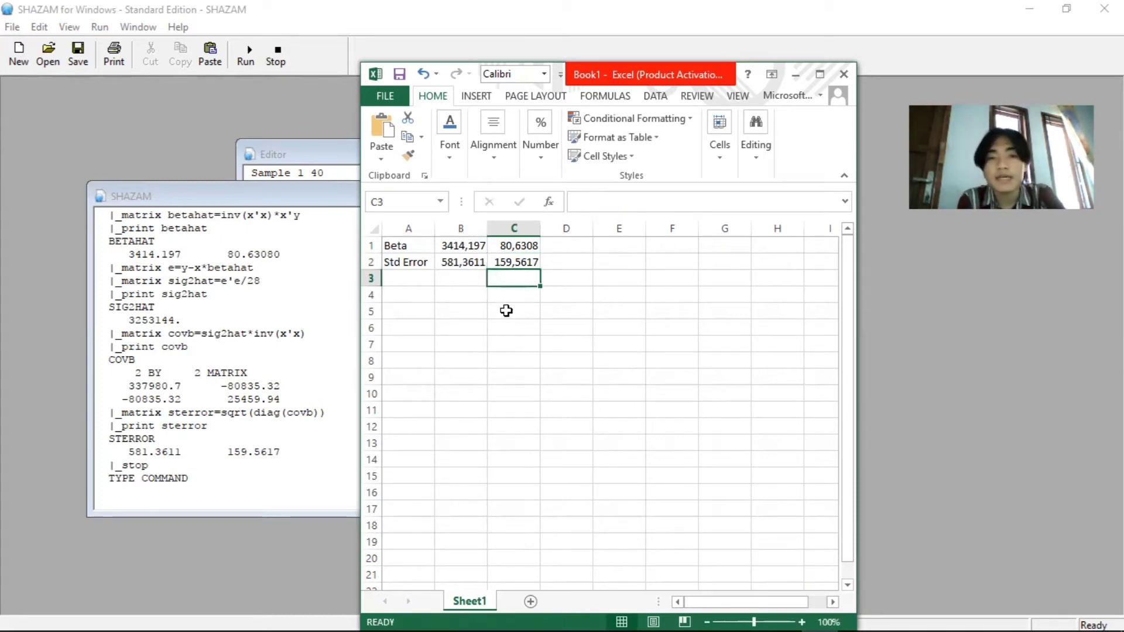
Calculate the first coefficient's t-ratio in cell B3 with the formula =B1/B2
{"action": "left_click", "coordinate": [467, 280]}
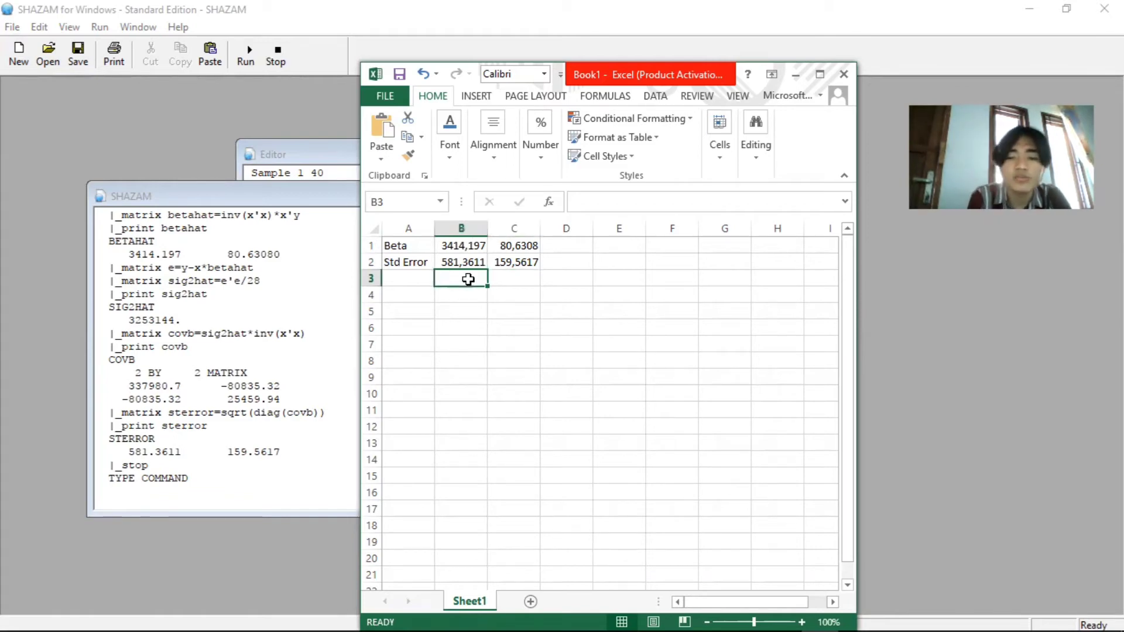
{"action": "type", "text": "="}
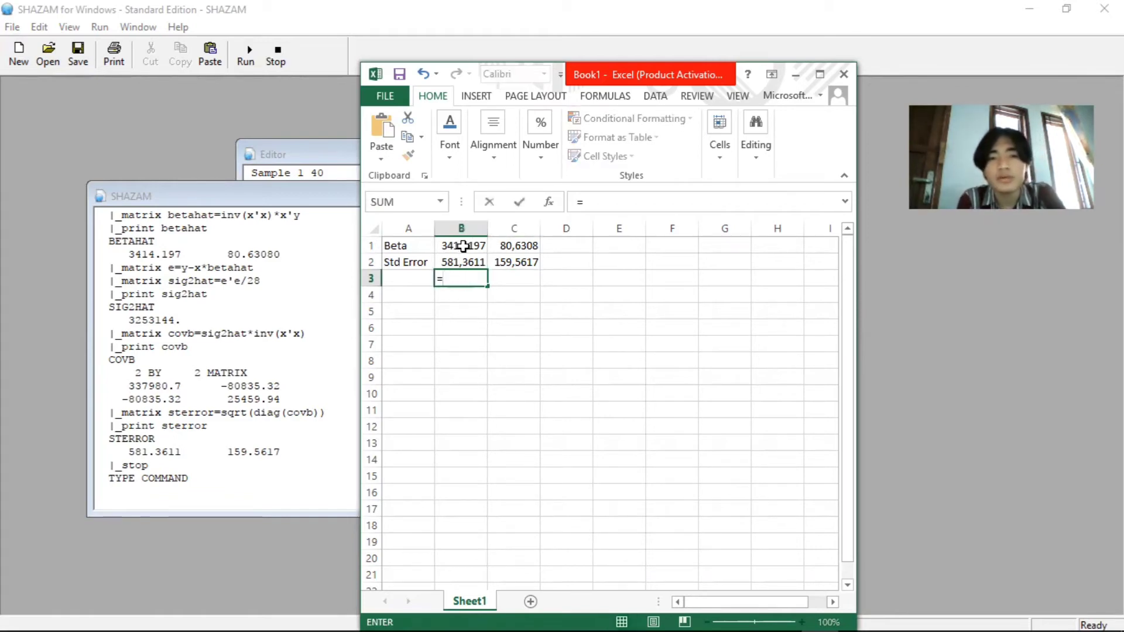
{"action": "left_click", "coordinate": [465, 245]}
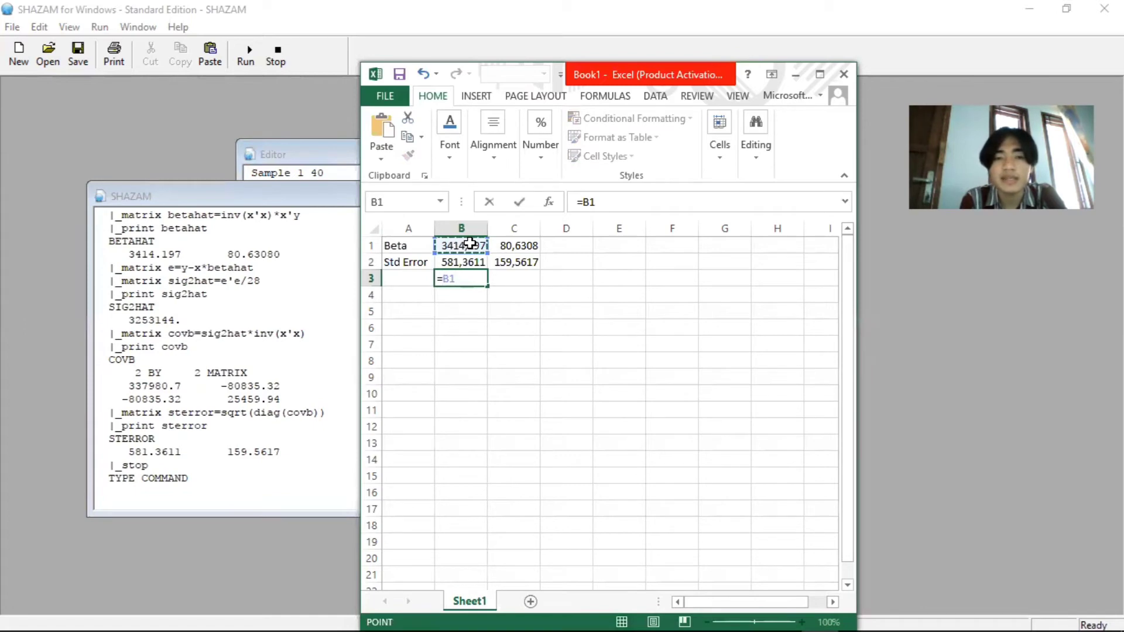
{"action": "type", "text": "/"}
{"action": "left_click", "coordinate": [478, 259]}
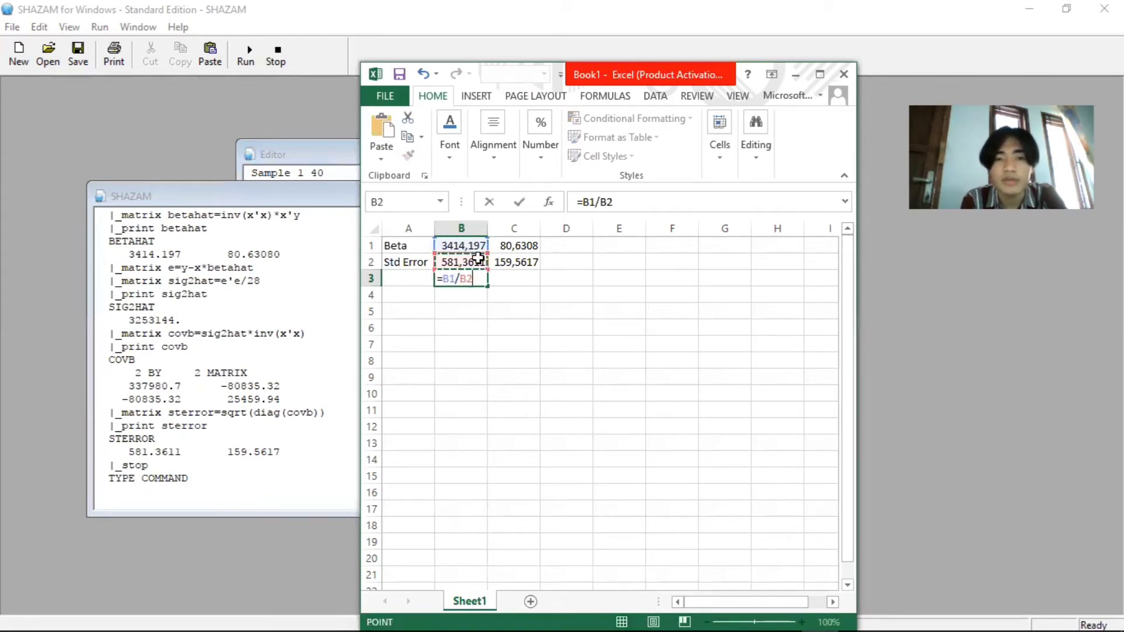
{"action": "key", "text": "Return"}
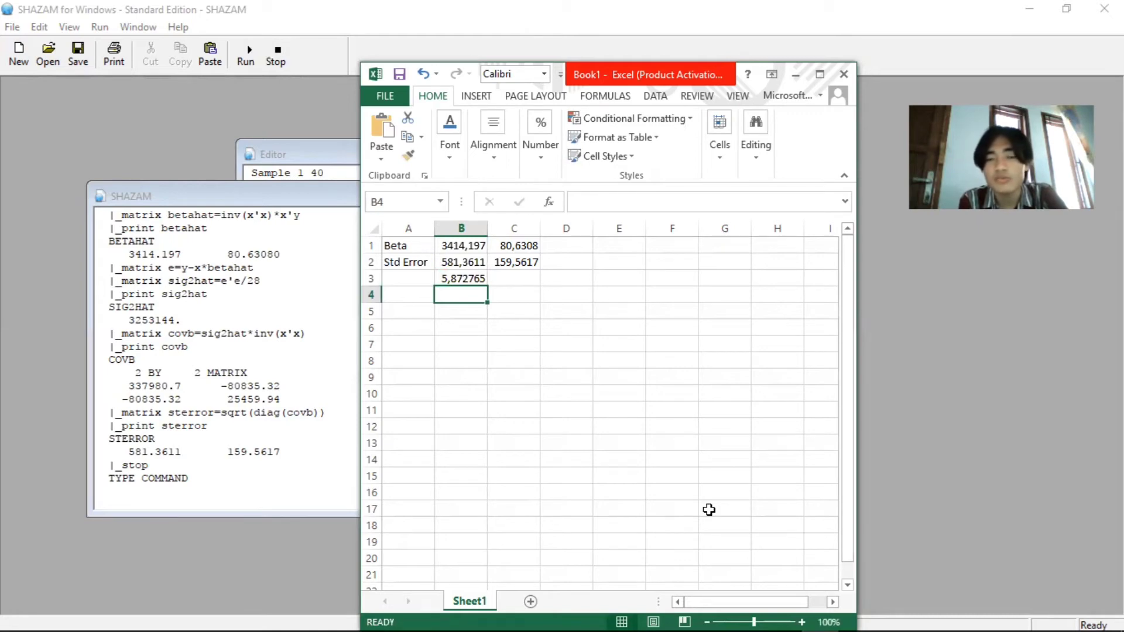
Calculate the second coefficient's t-ratio in cell C3 with the formula =C1/C2
{"action": "left_click", "coordinate": [509, 281]}
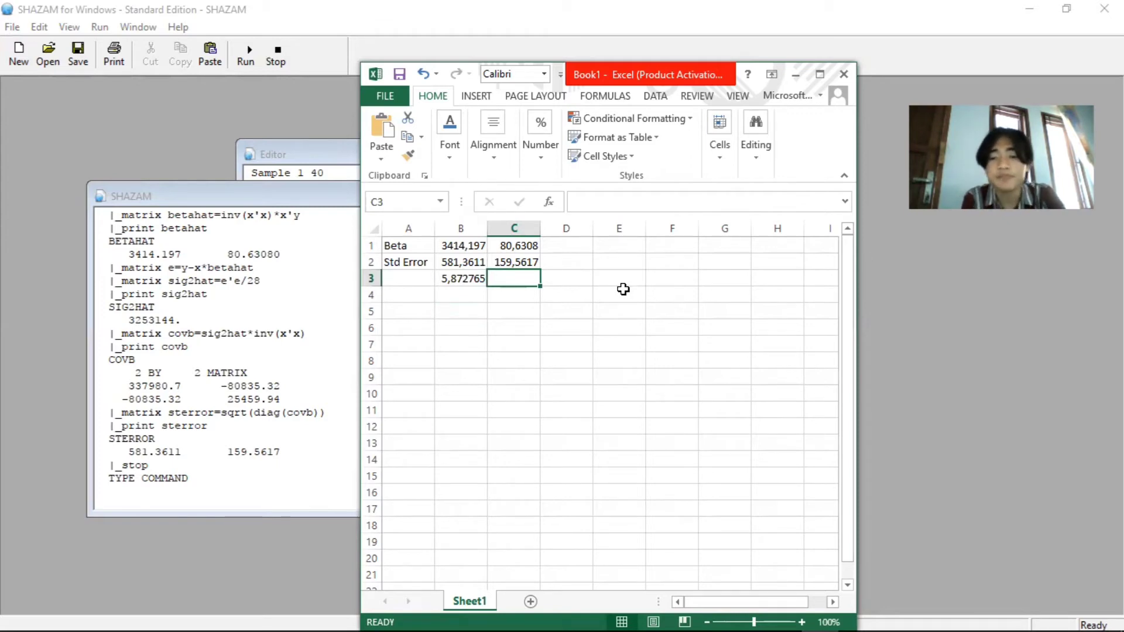
{"action": "type", "text": "="}
{"action": "left_click", "coordinate": [529, 246]}
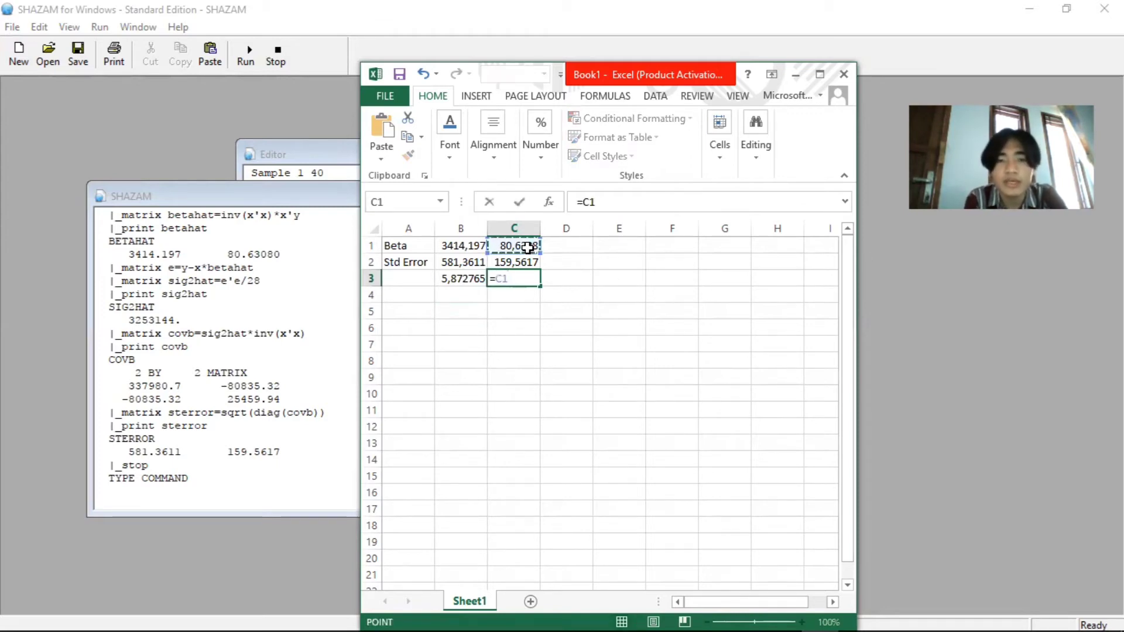
{"action": "type", "text": "/"}
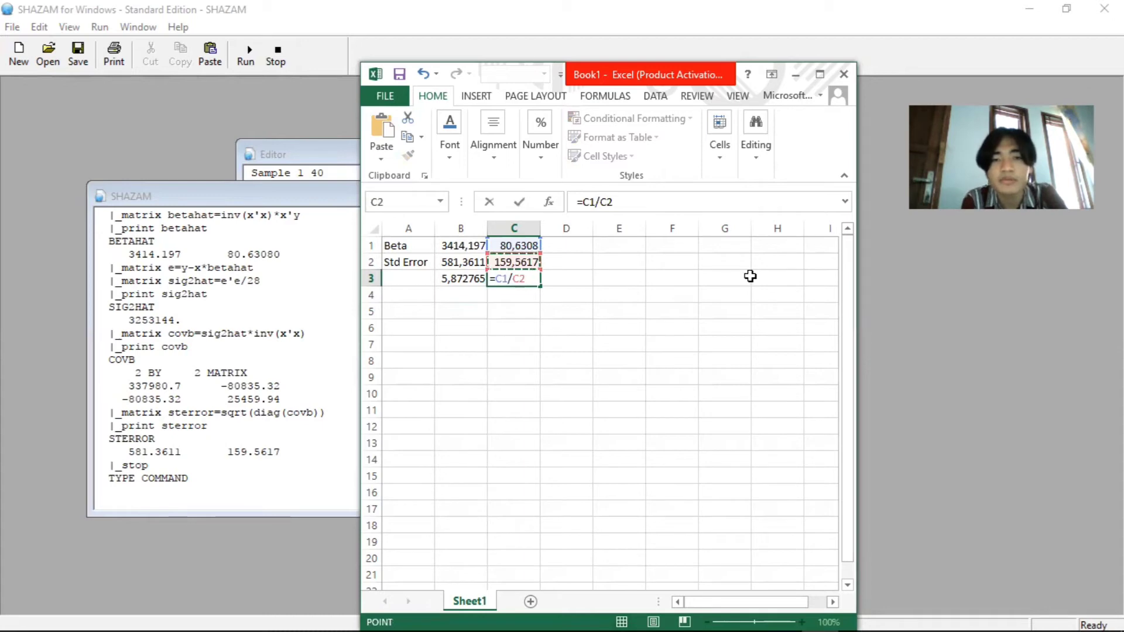
{"action": "key", "text": "Return"}
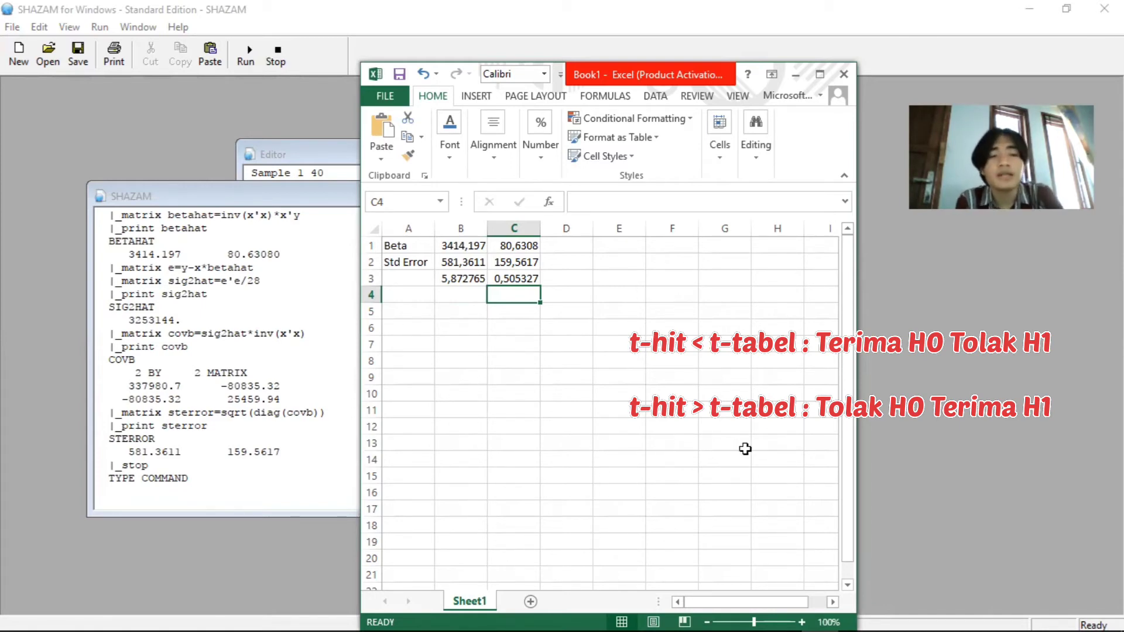
{"action": "left_click", "coordinate": [516, 310]}
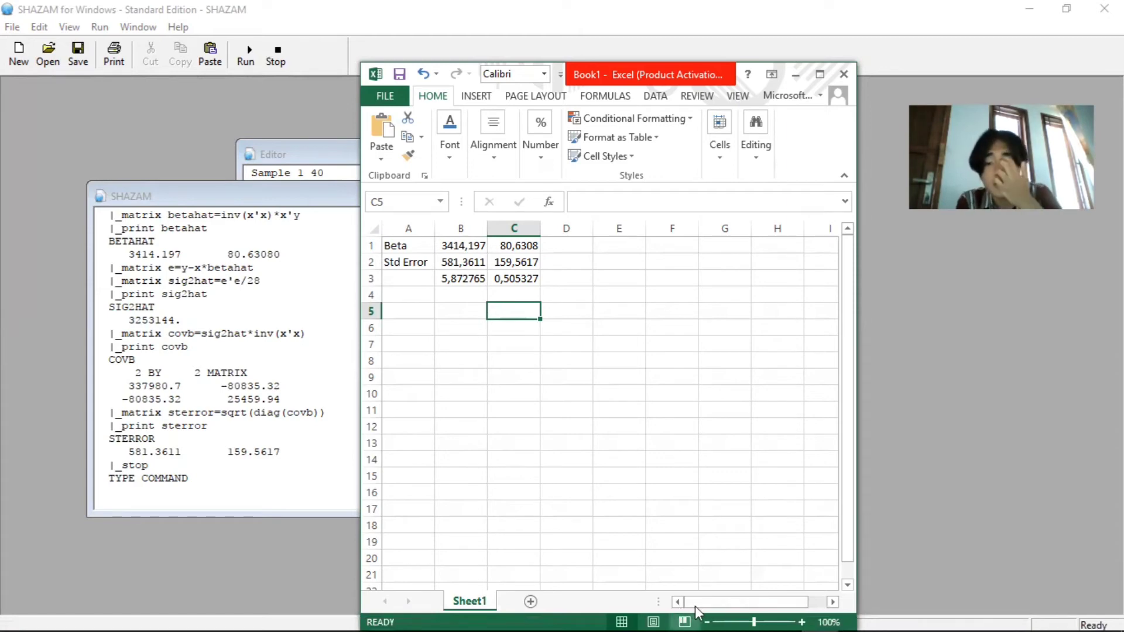
Switch to the PETUNJUK PRAKTIKUM EKONOMETRIKA PDF and examine the two-tailed significance levels in Table A.2, especially the 5% column
{"action": "left_click", "coordinate": [679, 606]}
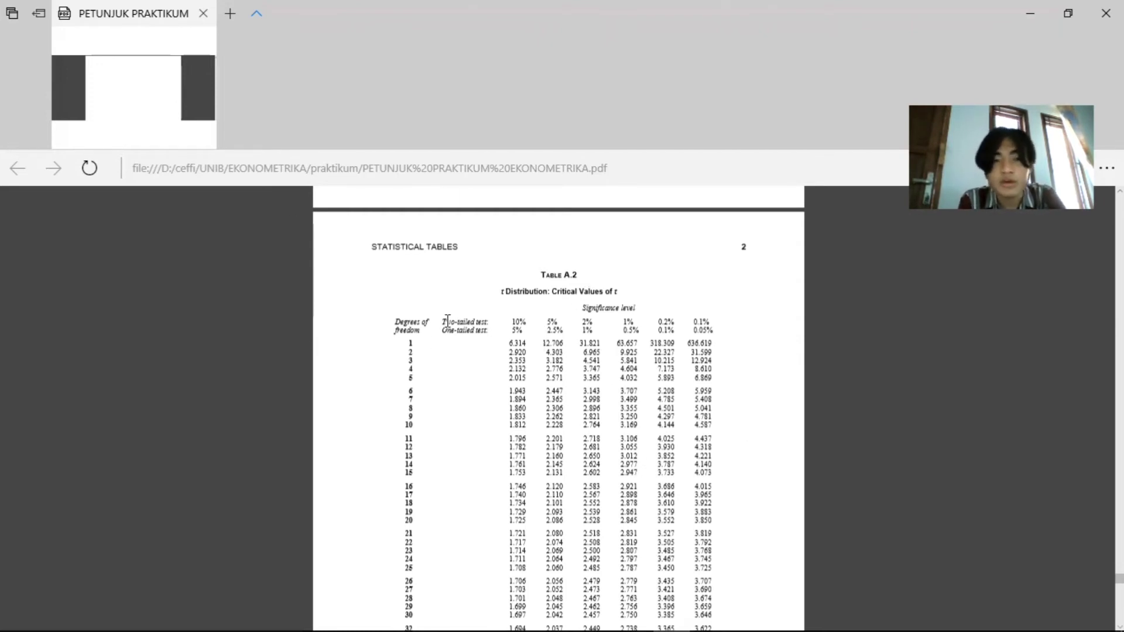
{"action": "left_click_drag", "start_coordinate": [442, 322], "coordinate": [529, 322]}
{"action": "left_click", "coordinate": [531, 322]}
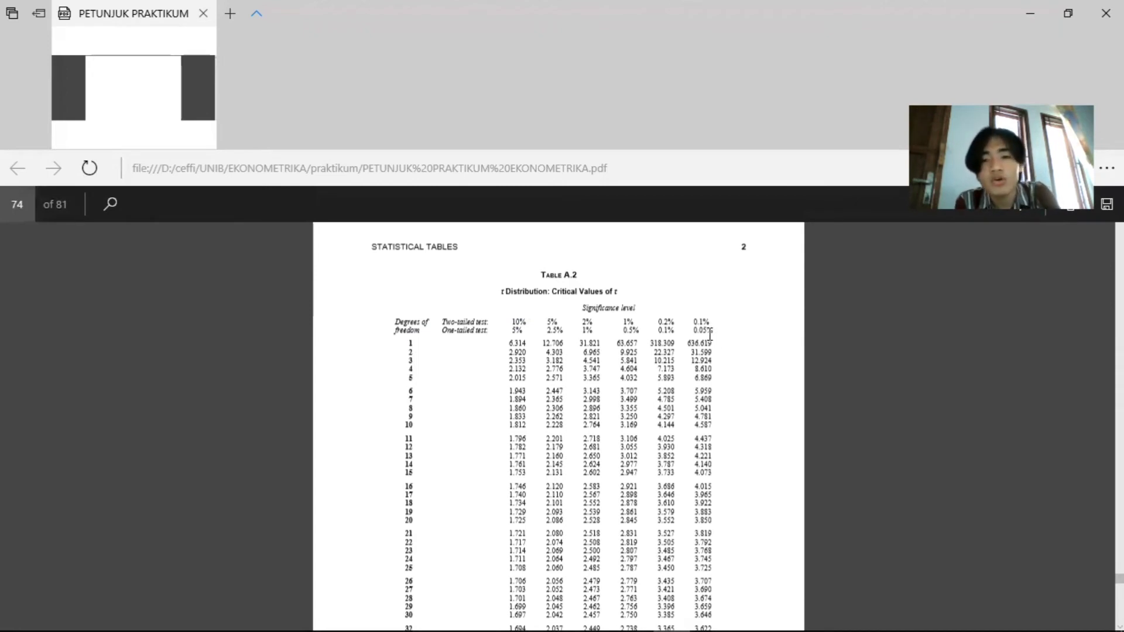
{"action": "key", "text": "ctrl+f"}
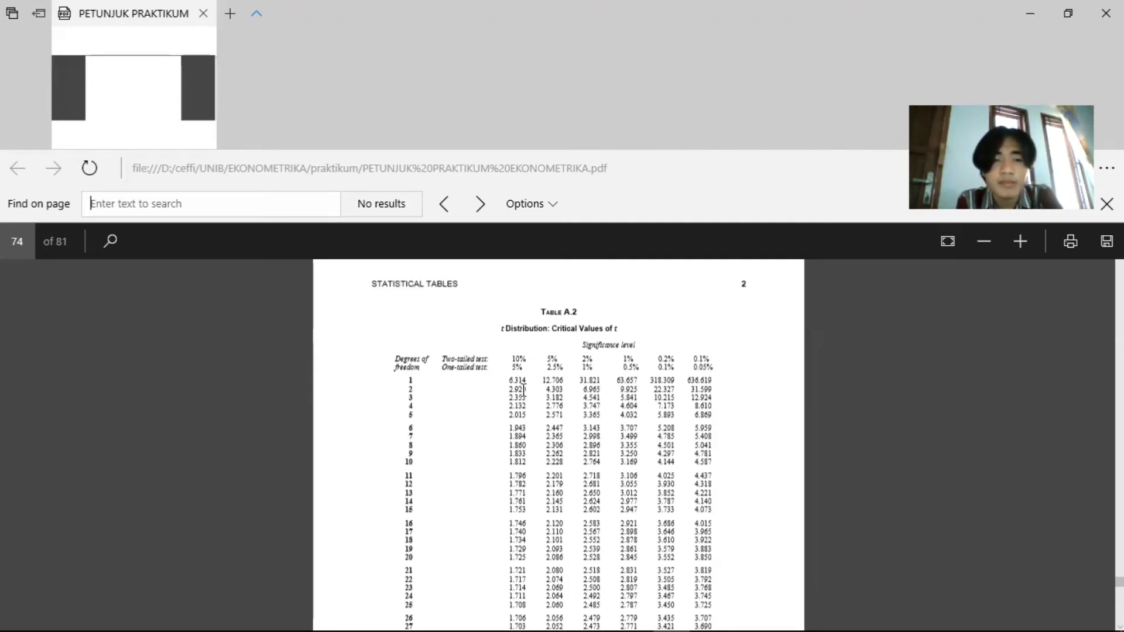
{"action": "left_click_drag", "start_coordinate": [516, 358], "coordinate": [719, 358]}
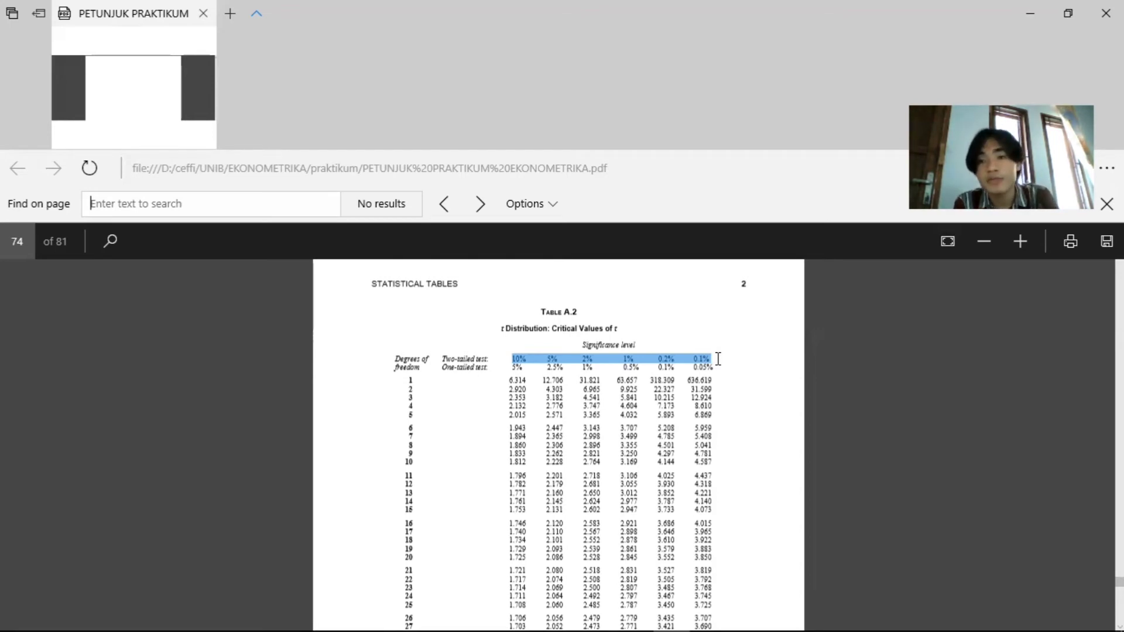
{"action": "left_click", "coordinate": [878, 420]}
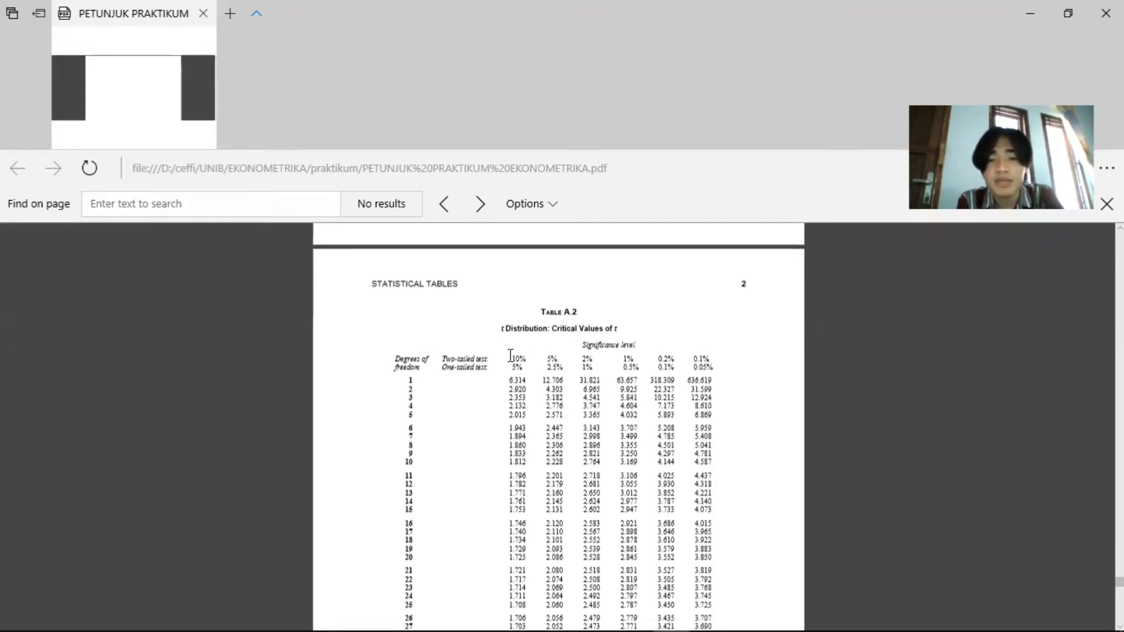
{"action": "left_click_drag", "start_coordinate": [527, 359], "coordinate": [567, 359]}
{"action": "left_click", "coordinate": [567, 359]}
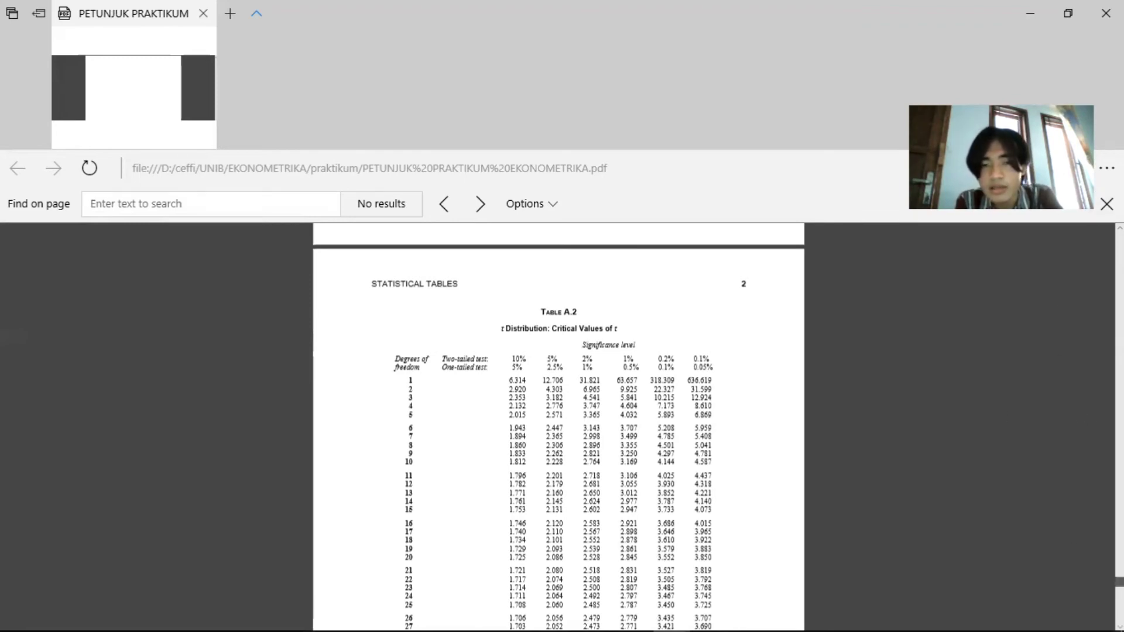
Look up the critical t value for 38 degrees of freedom at the two-tailed 5% level in Table A.2
{"action": "scroll", "coordinate": [559, 428], "scroll_direction": "down", "scroll_amount": 5}
{"action": "scroll", "coordinate": [558, 427], "scroll_direction": "up", "scroll_amount": 4}
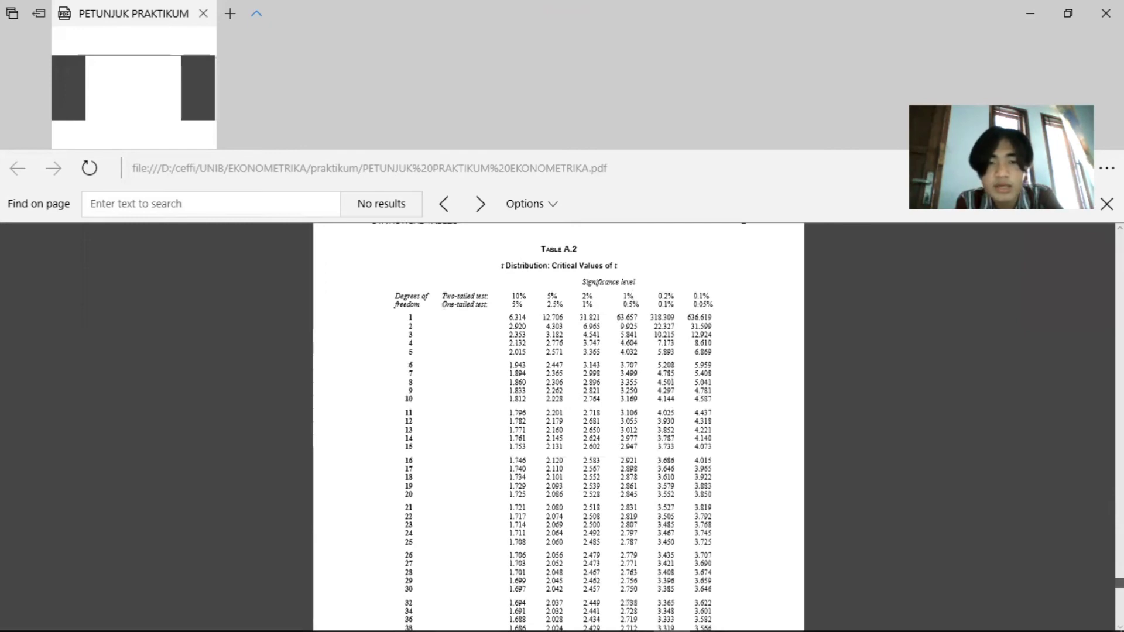
{"action": "scroll", "coordinate": [559, 427], "scroll_direction": "down", "scroll_amount": 3}
{"action": "scroll", "coordinate": [558, 427], "scroll_direction": "up", "scroll_amount": 3}
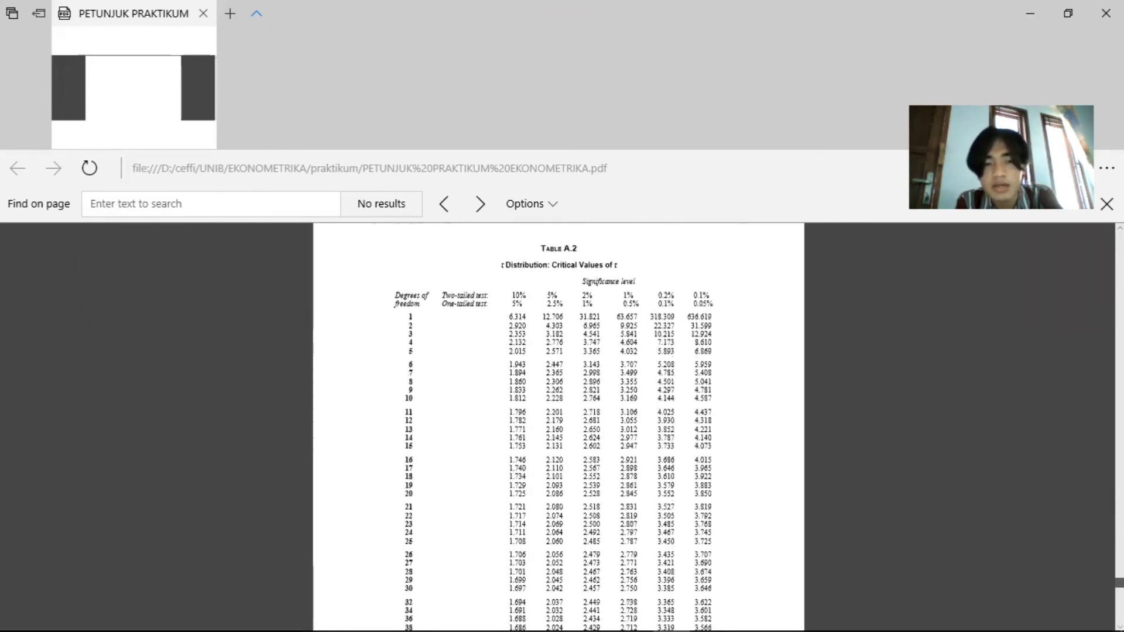
{"action": "scroll", "coordinate": [559, 428], "scroll_direction": "down", "scroll_amount": 2}
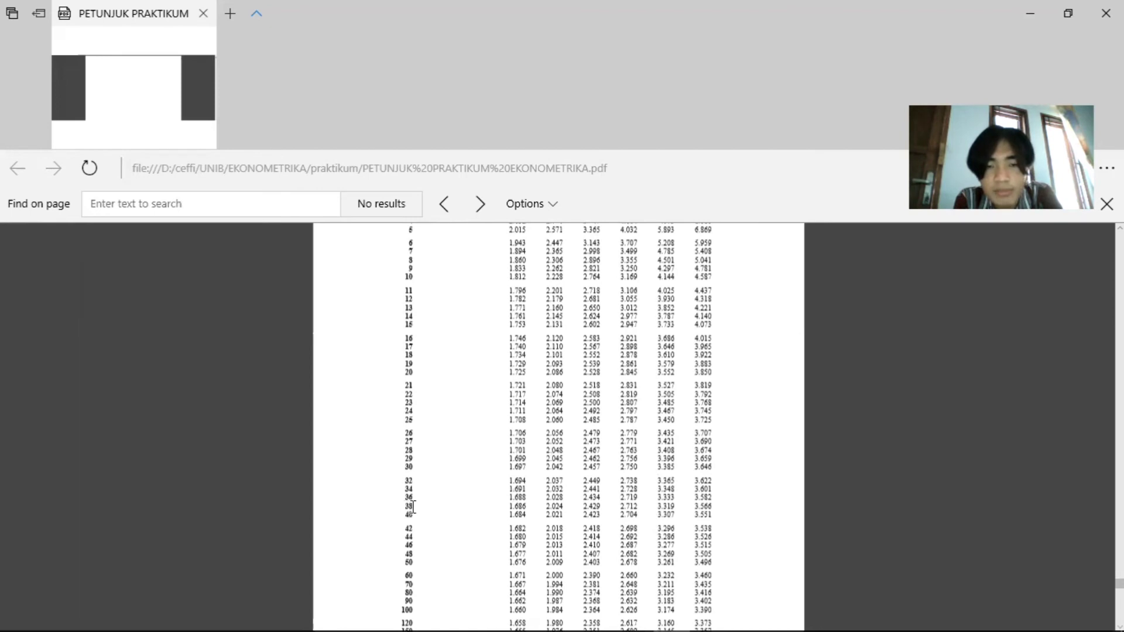
{"action": "left_click_drag", "start_coordinate": [415, 507], "coordinate": [527, 513]}
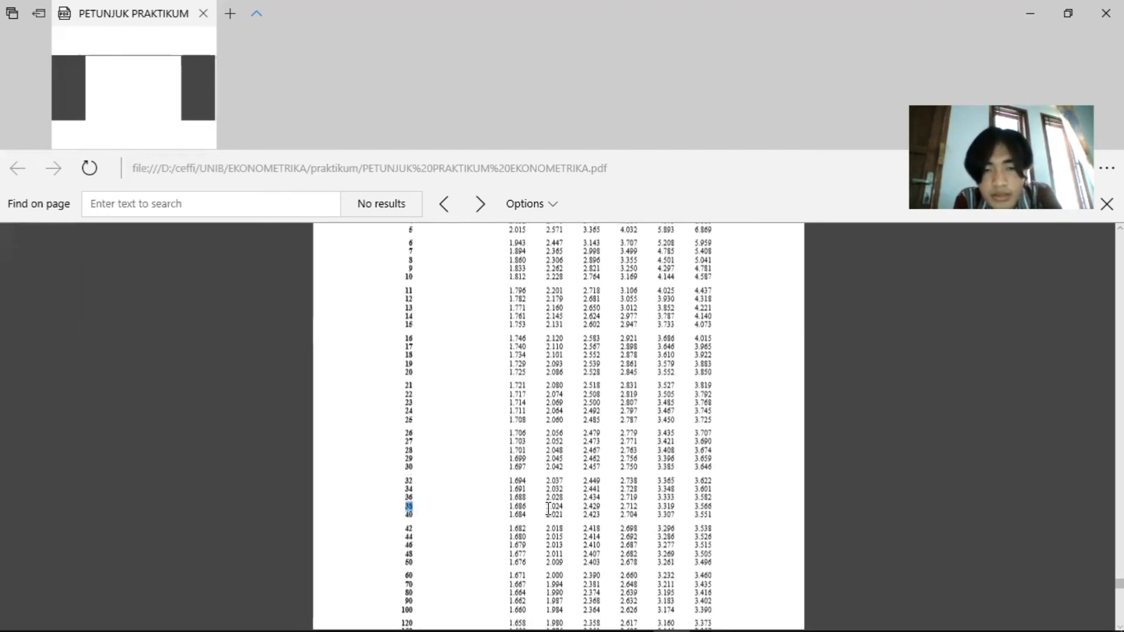
{"action": "left_click", "coordinate": [553, 507]}
{"action": "double_click", "coordinate": [553, 507]}
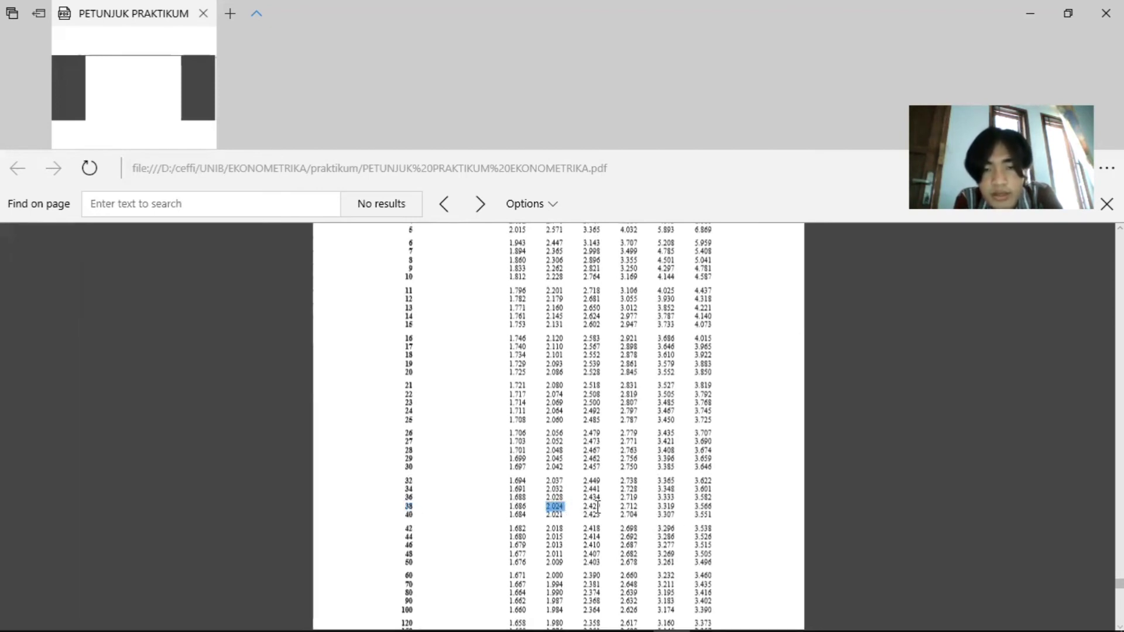
Switch to the Excel workbook and record the critical t value by entering t-tabel in C5 and 2,024 in D5
{"action": "mouse_move", "coordinate": [832, 595]}
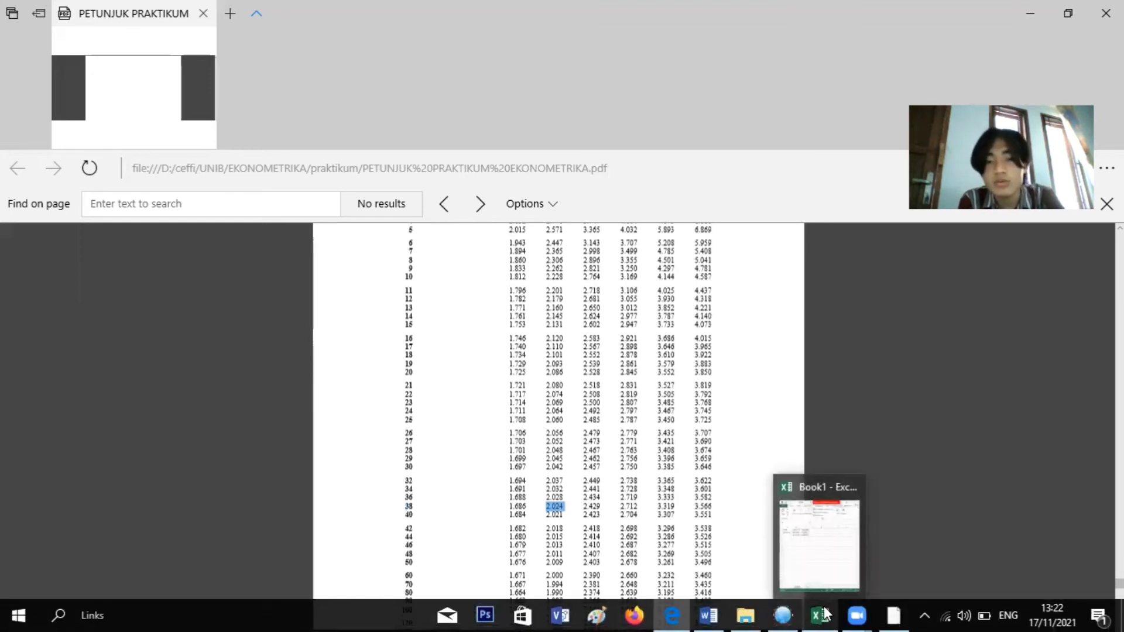
{"action": "left_click", "coordinate": [826, 613]}
{"action": "left_click", "coordinate": [527, 322]}
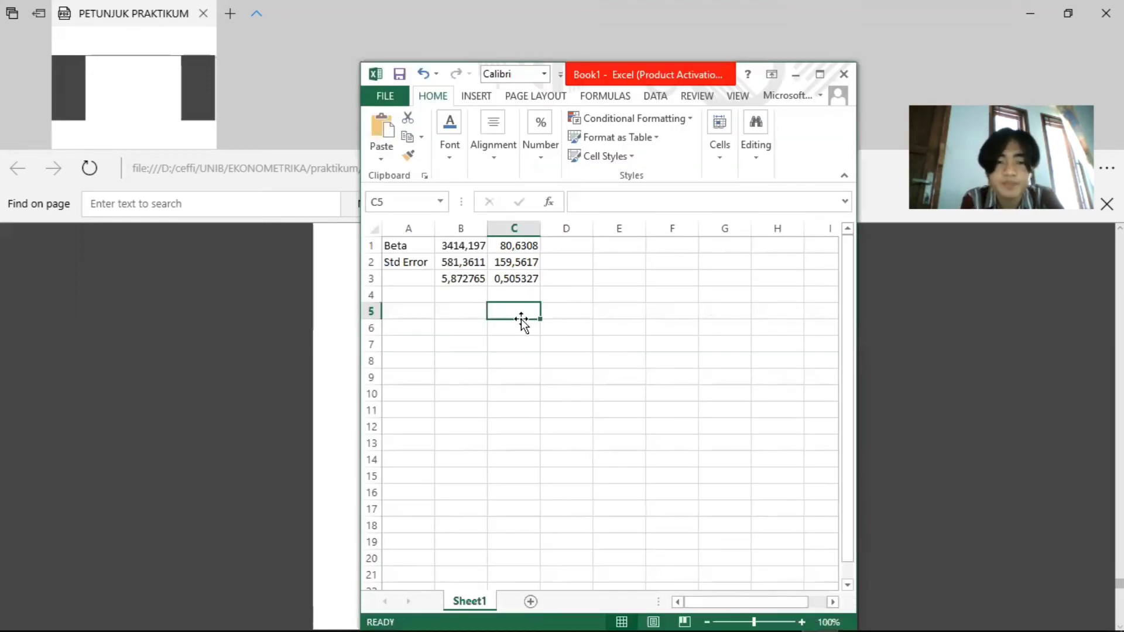
{"action": "type", "text": "t-tabel"}
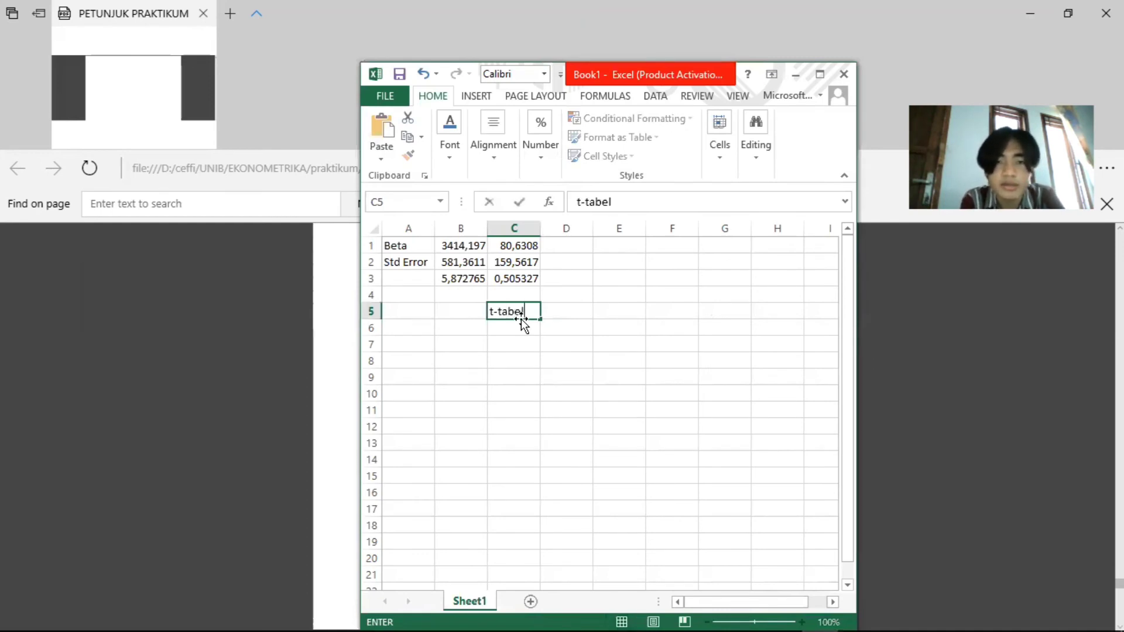
{"action": "key", "text": "Tab"}
{"action": "type", "text": "2,024"}
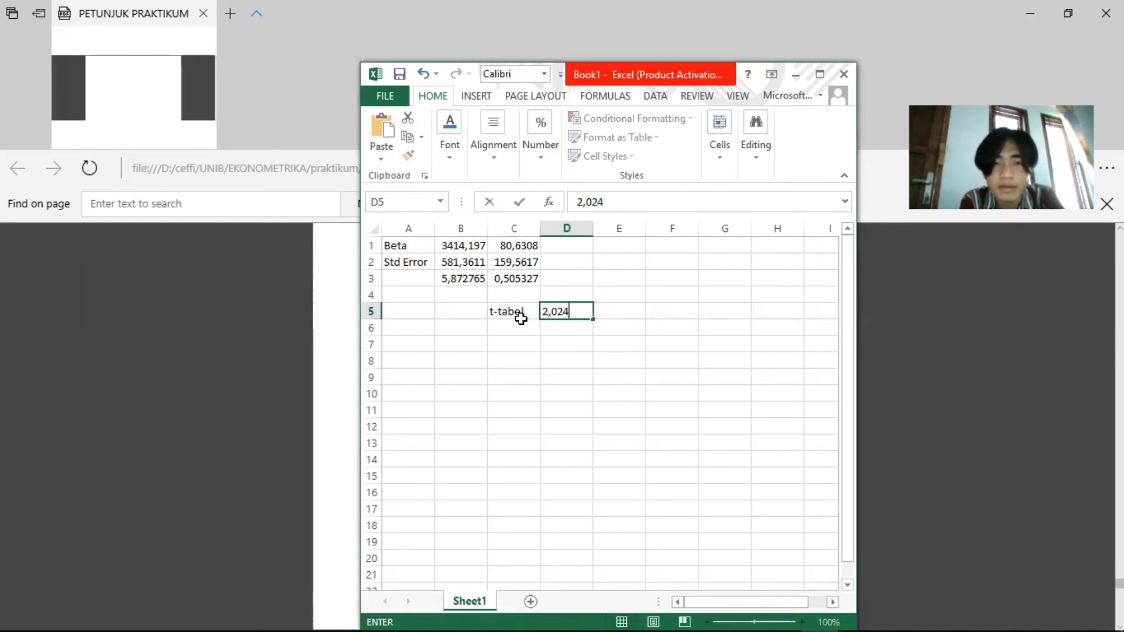
{"action": "left_click", "coordinate": [622, 378]}
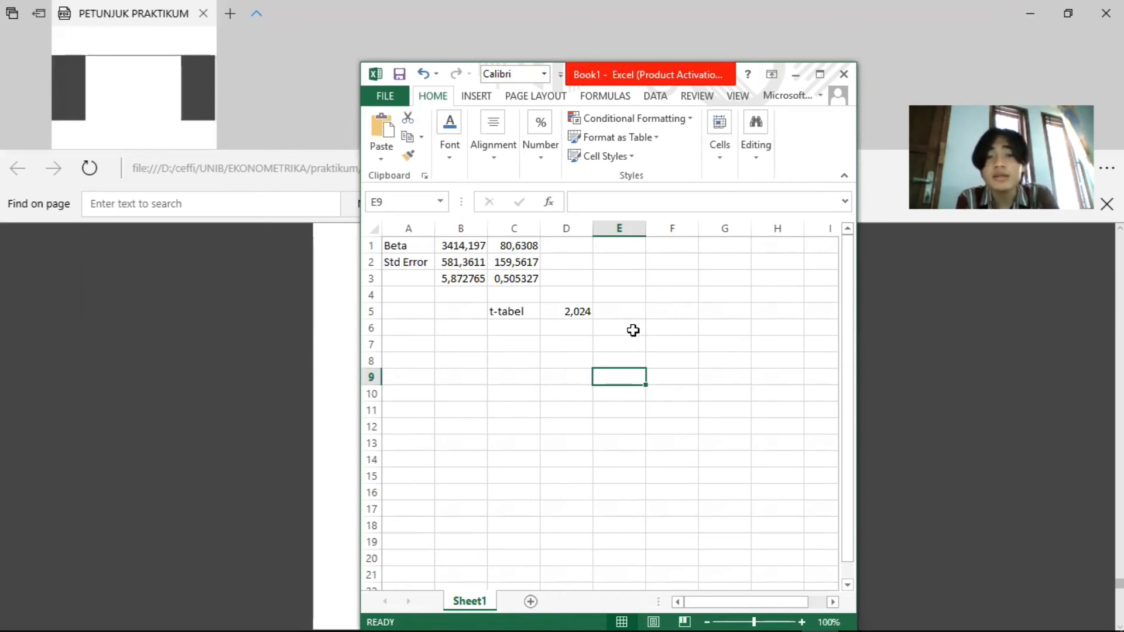
Compare the second coefficient's t-ratio in C3 with the critical t value in D5
{"action": "left_click", "coordinate": [534, 281]}
{"action": "left_click", "coordinate": [568, 313]}
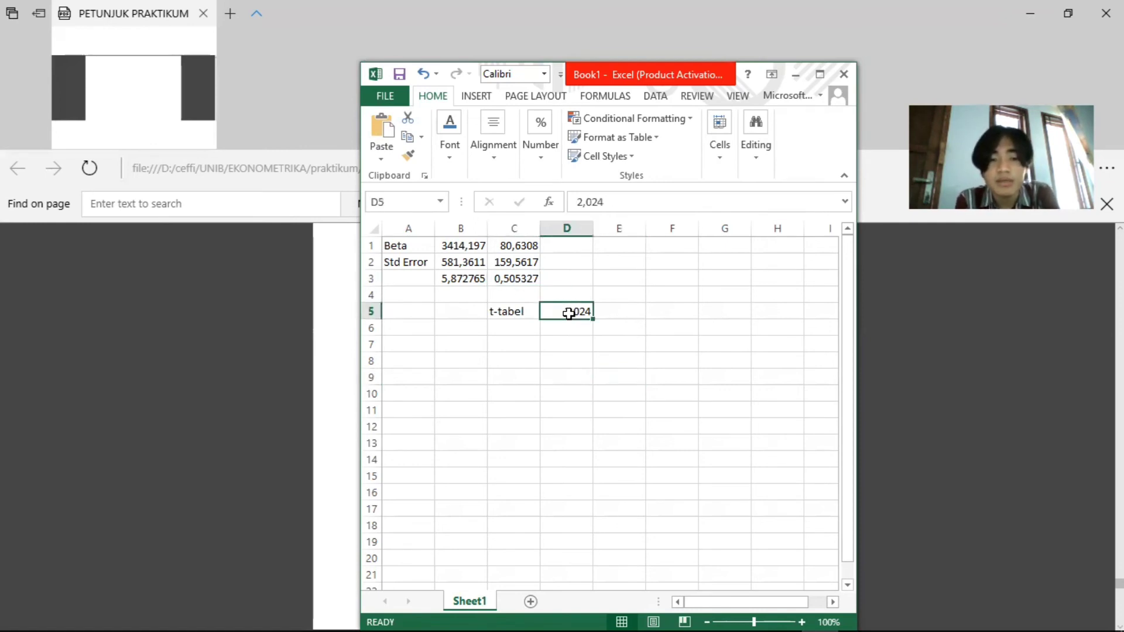
{"action": "left_click", "coordinate": [623, 342]}
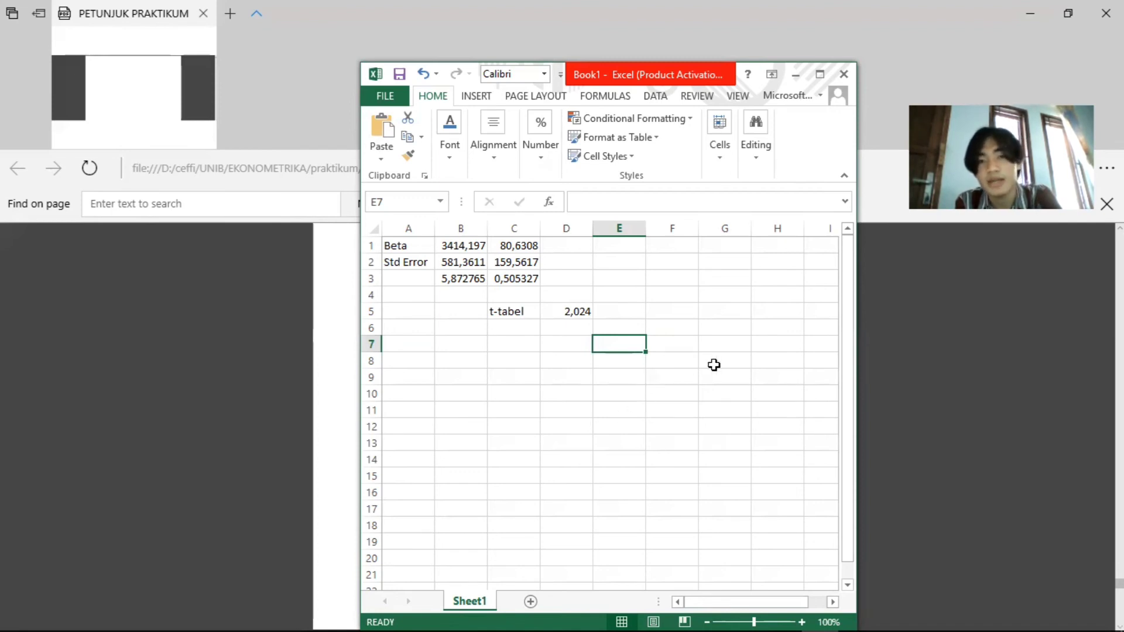
Minimize Excel and the PDF, and copy the entire SHAZAM Editor program into the blank Word document
{"action": "left_click", "coordinate": [795, 74]}
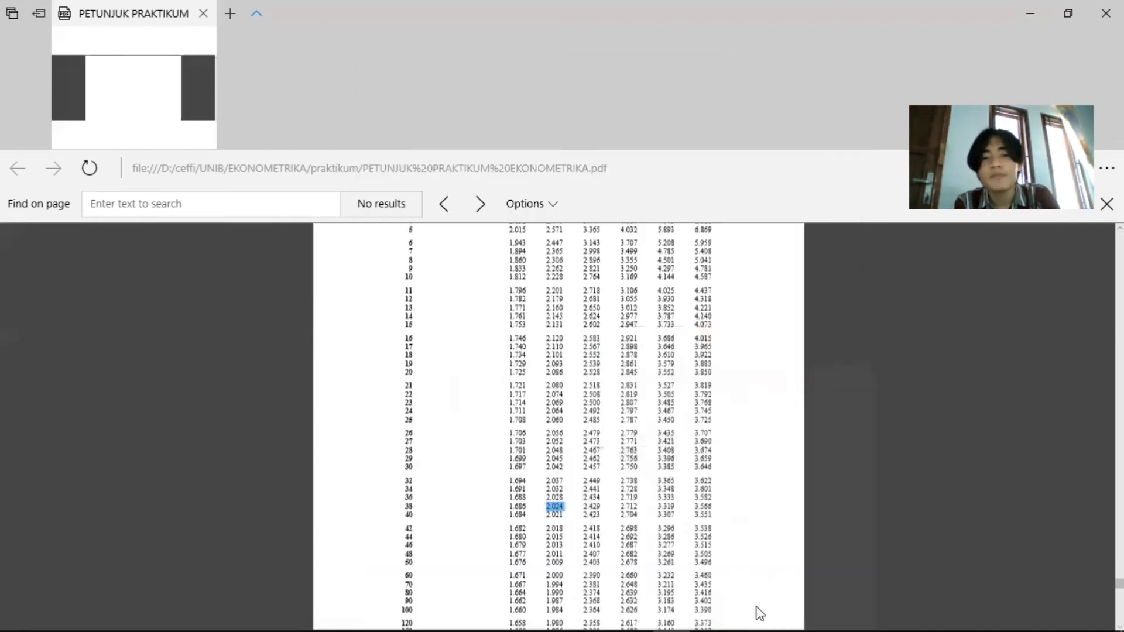
{"action": "left_click", "coordinate": [1036, 9]}
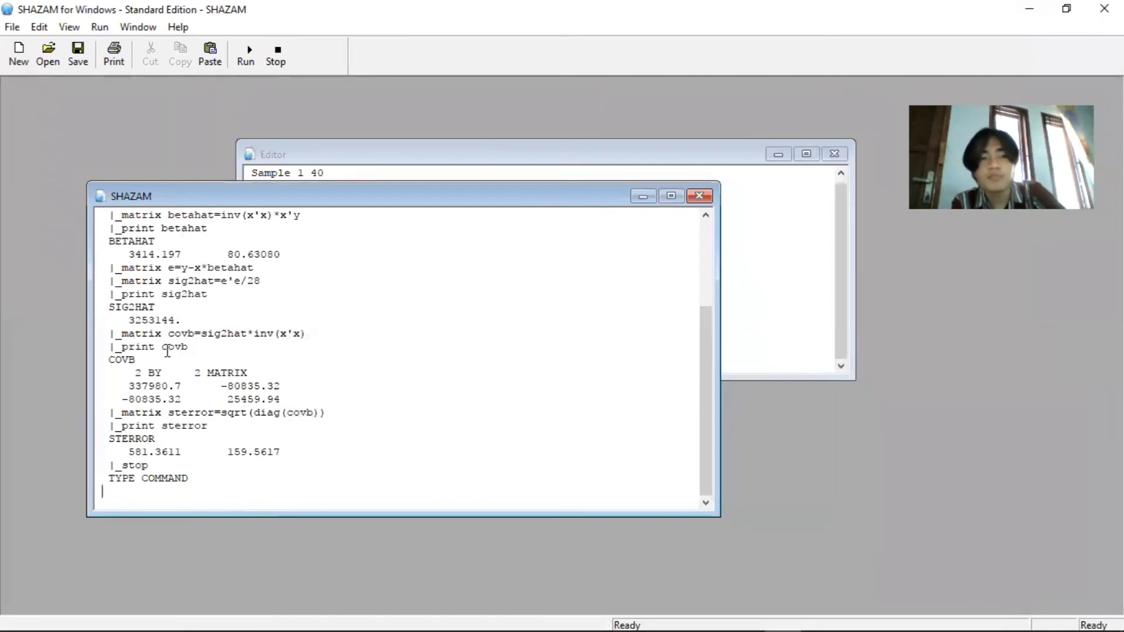
{"action": "left_click", "coordinate": [640, 171]}
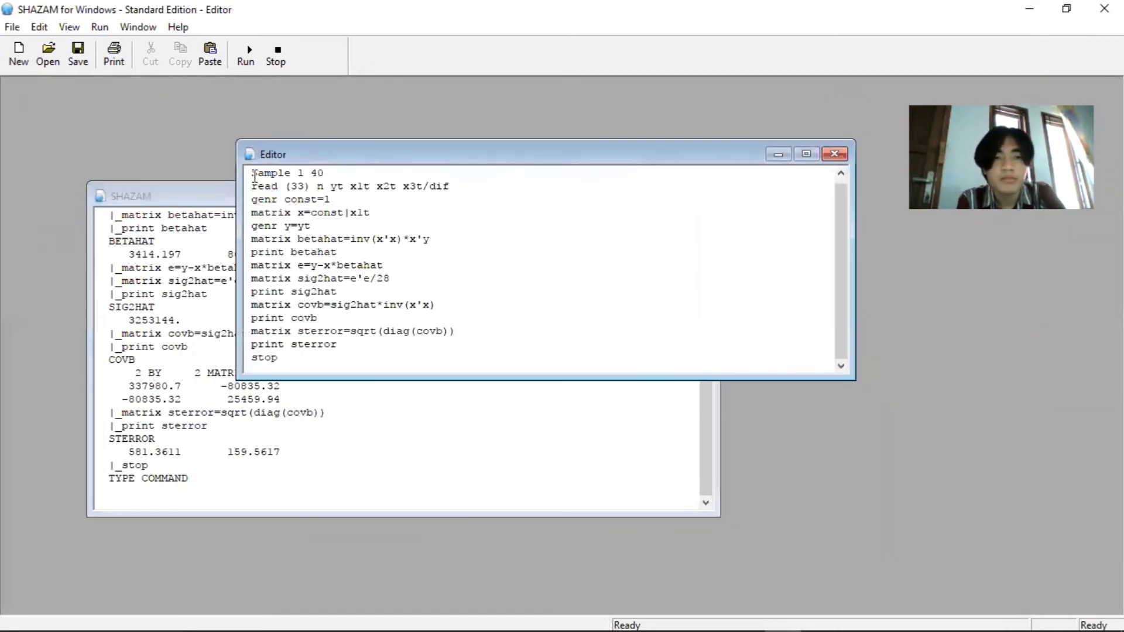
{"action": "left_click_drag", "start_coordinate": [246, 173], "coordinate": [395, 394]}
{"action": "key", "text": "ctrl+c"}
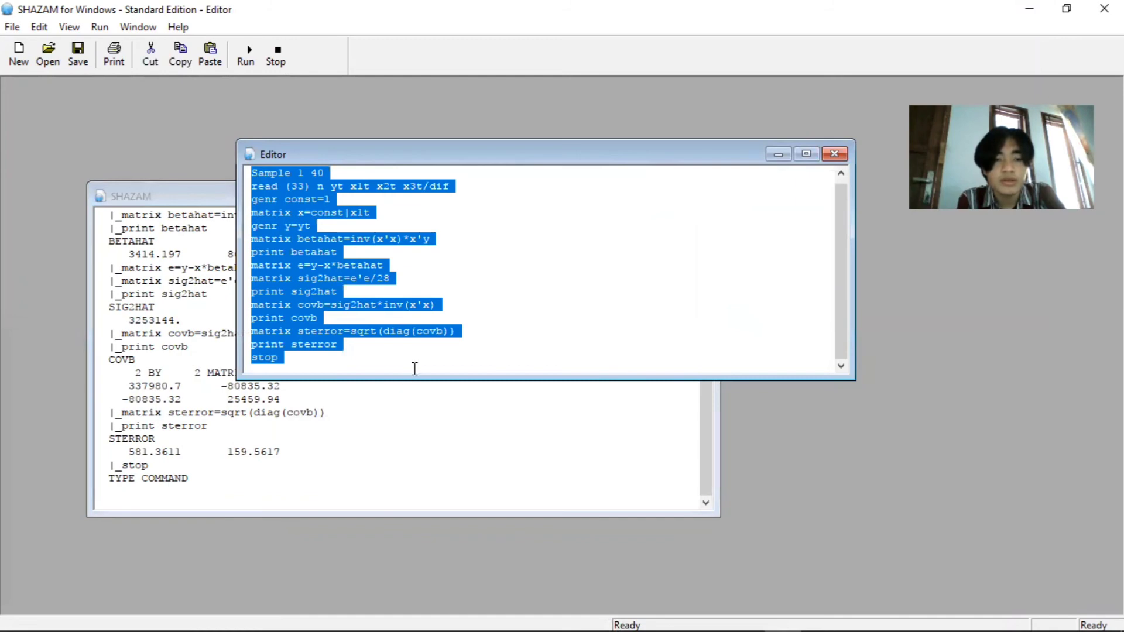
{"action": "left_click", "coordinate": [709, 615]}
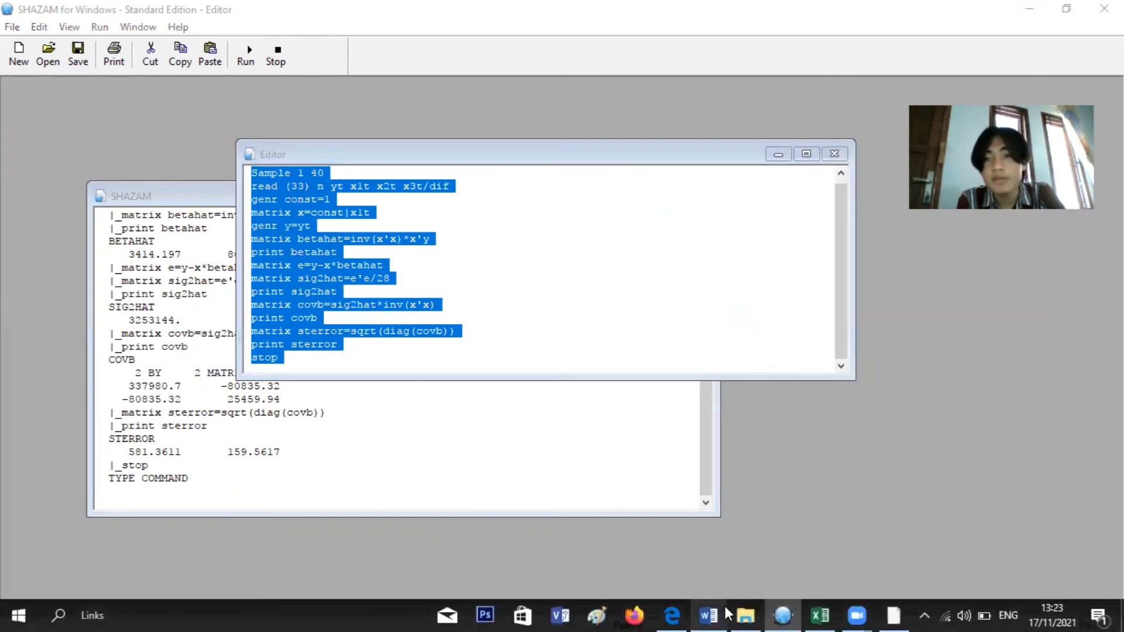
{"action": "key", "text": "ctrl+v"}
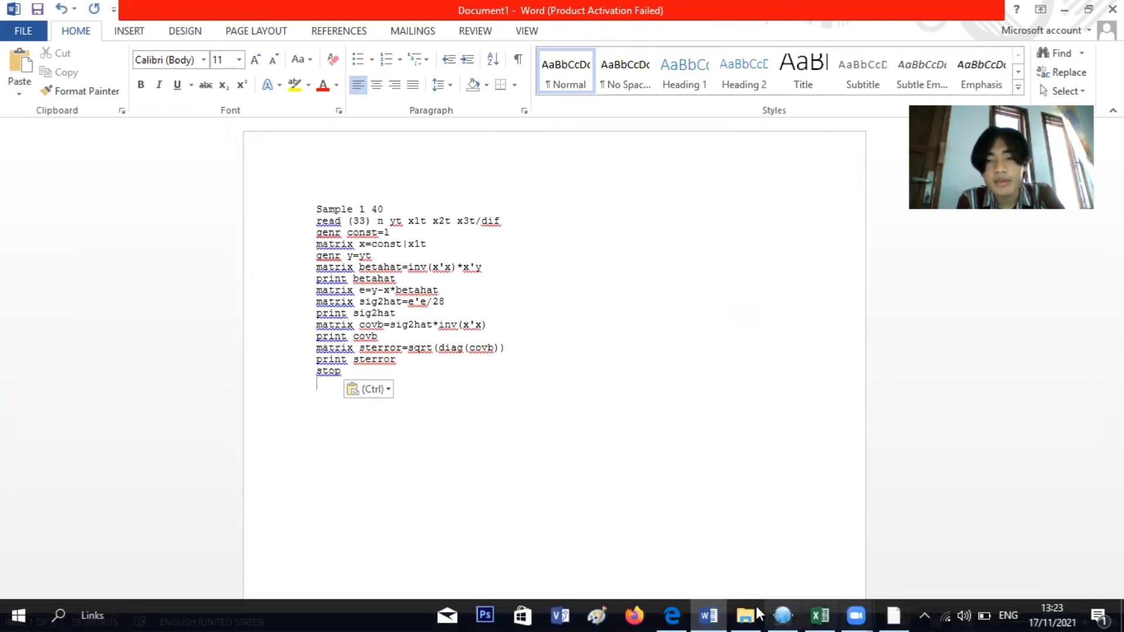
Copy the full SHAZAM output into the Word document below the program, separated from it by a blank line
{"action": "left_click", "coordinate": [783, 614]}
{"action": "left_click", "coordinate": [301, 466]}
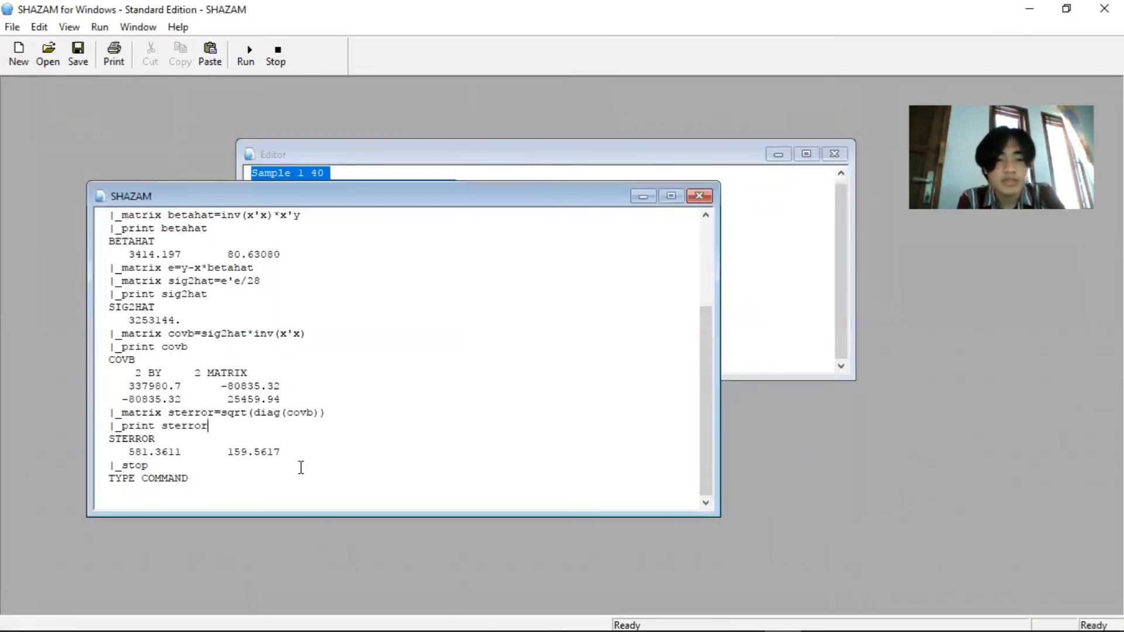
{"action": "key", "text": "ctrl+a"}
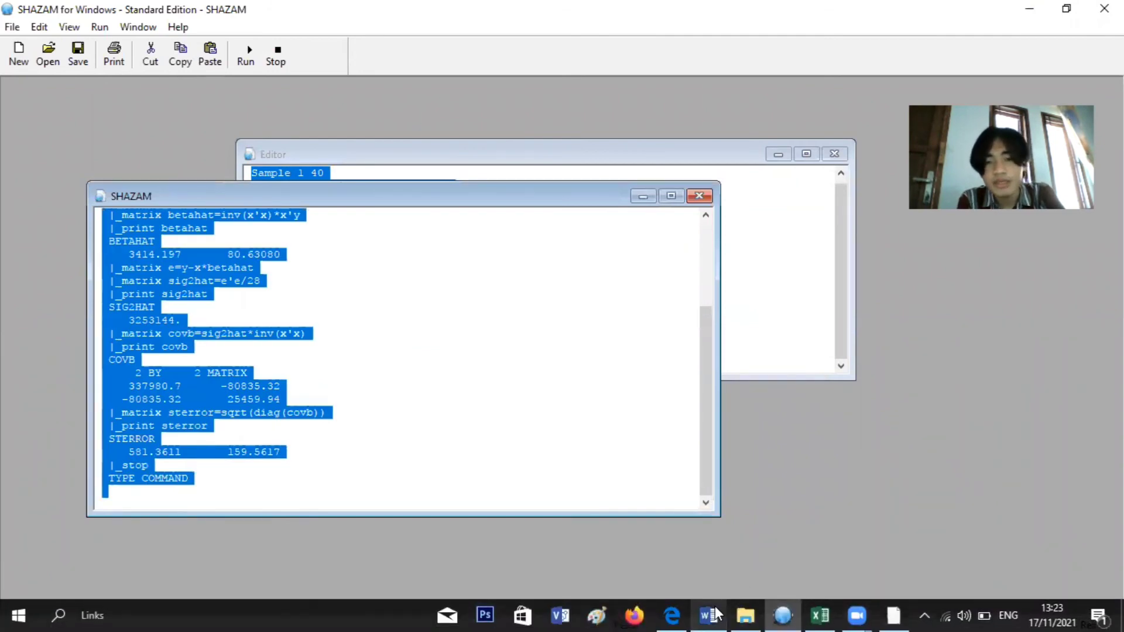
{"action": "left_click", "coordinate": [709, 615]}
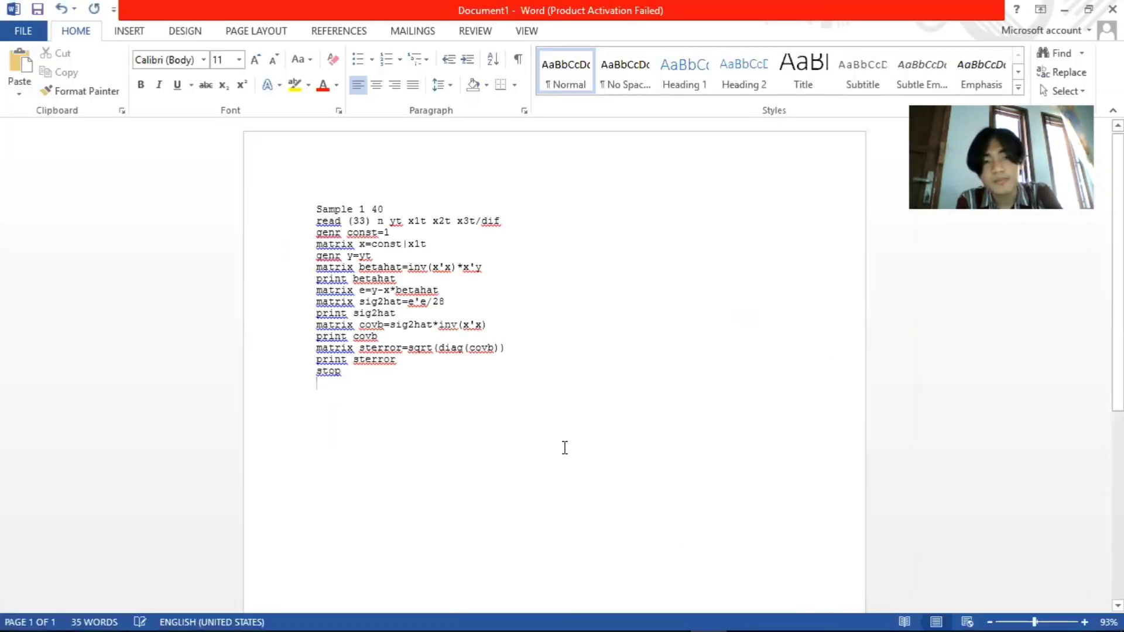
{"action": "type", "text": "|_File 33 D:\\ceffi\\UNIB\\EKONOMETRIKA\\praktikum\\usahatani karet.dif  UNIT 33 IS NOW ASSIGNED TO: D:\\ceffi\\UNIB\\EKONOMETRIKA\\praktikum\\usahatani kar  et.dif  |_Sample 1 40  |_read (33) n yt x1t x2t x3t/dif  ..NOTE..DIF FILE HAS    5 COLUMNS AND     40 ROWS     5 VARIABLES AND      40 OBSERVATIONS STARTING AT OBS       1   |_genr const=1  |_matrix x=const|x1t  |_genr y=yt  |_matrix betahat=inv(x'x)*x'y  |_print betahat  BETAHAT     3414.197       80.63080  |_matrix e=y-x*betahat  |_matrix sig2hat=e'e/28  |_print sig2hat  SIG2HAT     3253144.  |_matrix covb=sig2hat*inv(x'x)  |_print covb  COVB      2 BY      2 MATRIX     337980.7      -80835.32    -80835.32       25459.94  |_matrix sterror=sqrt(diag(covb))  |_print sterror  STERROR     581.3611       159.5617  |_stop  TYPE COMMAND"}
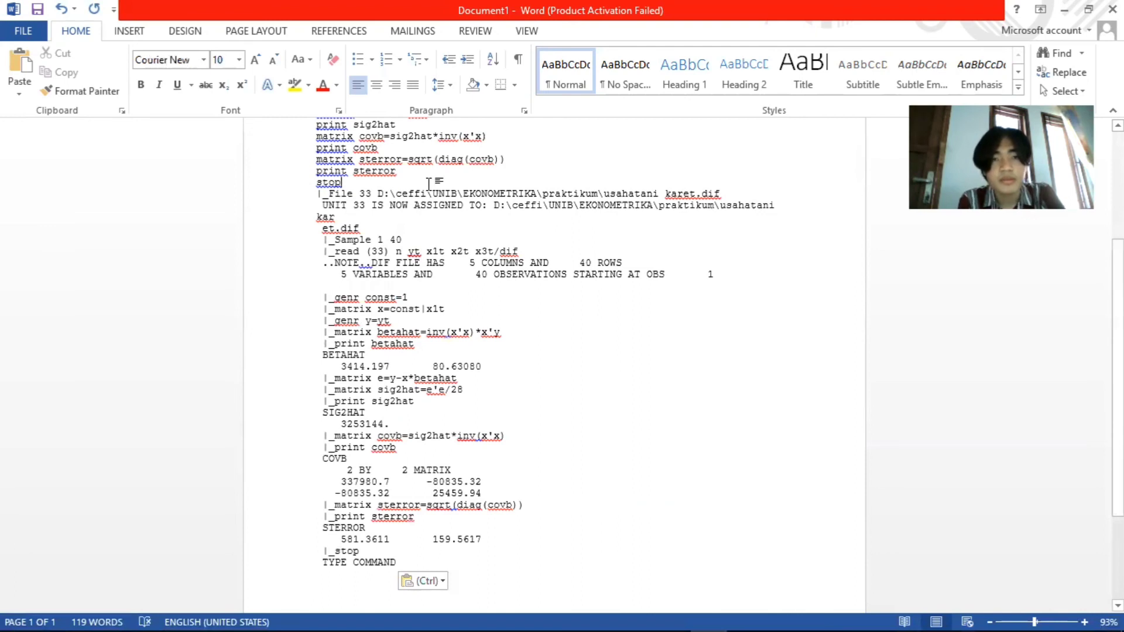
{"action": "key", "text": "Return"}
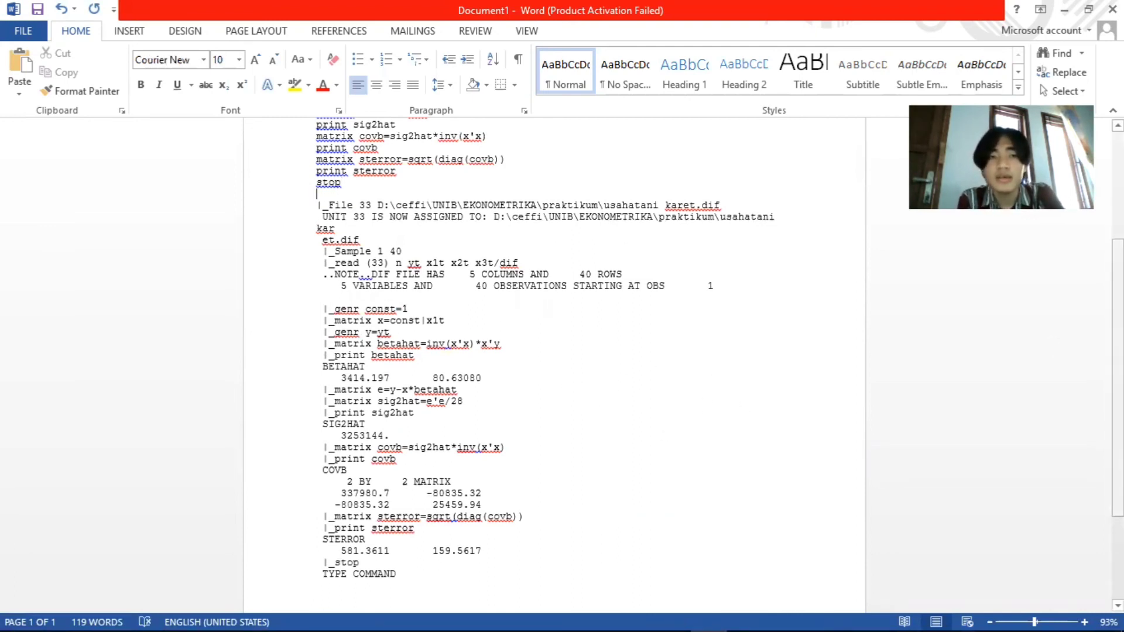
{"action": "left_click_drag", "start_coordinate": [1118, 352], "coordinate": [1117, 245]}
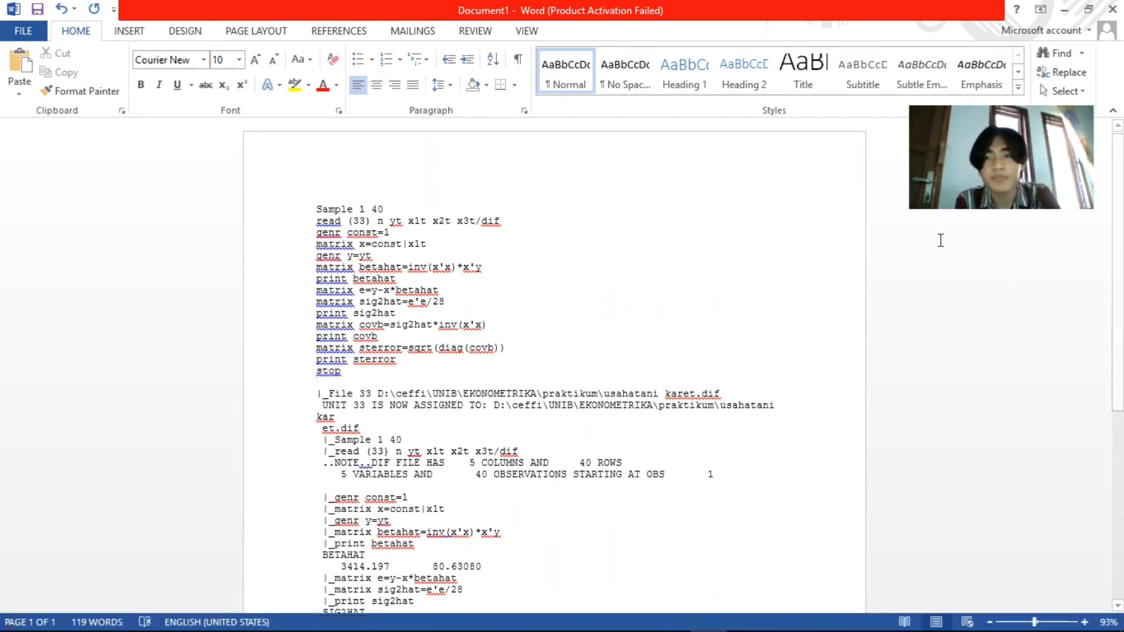
Close the Word document, saving it as metode matriks in the praktikum folder
{"action": "left_click", "coordinate": [1113, 10]}
{"action": "left_click", "coordinate": [511, 355]}
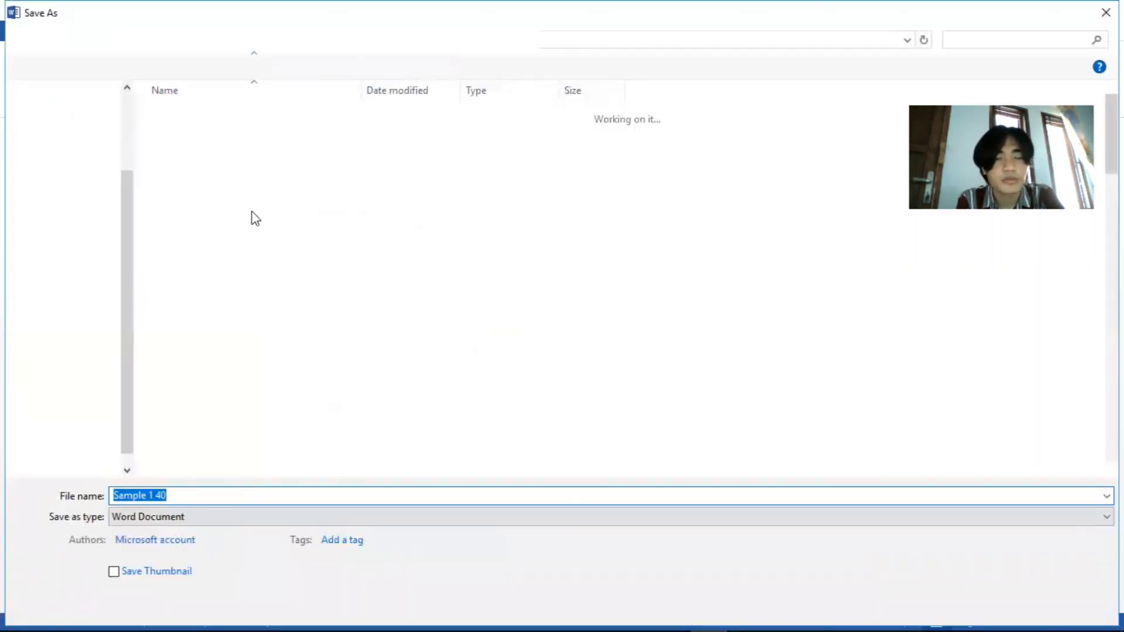
{"action": "left_click", "coordinate": [85, 170]}
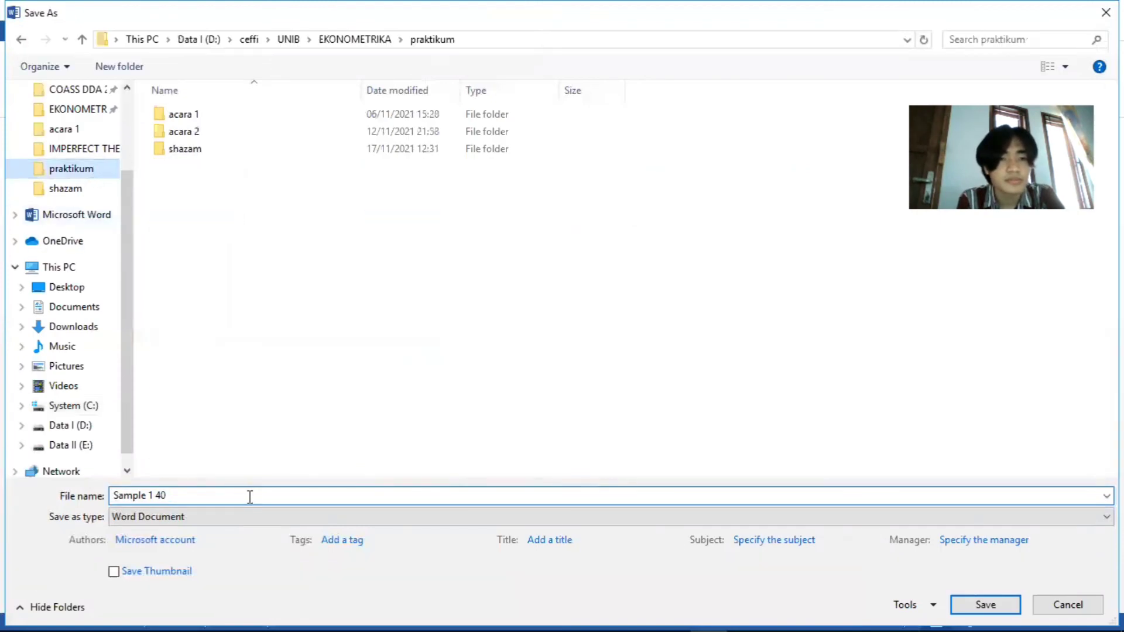
{"action": "type", "text": "metode matriks"}
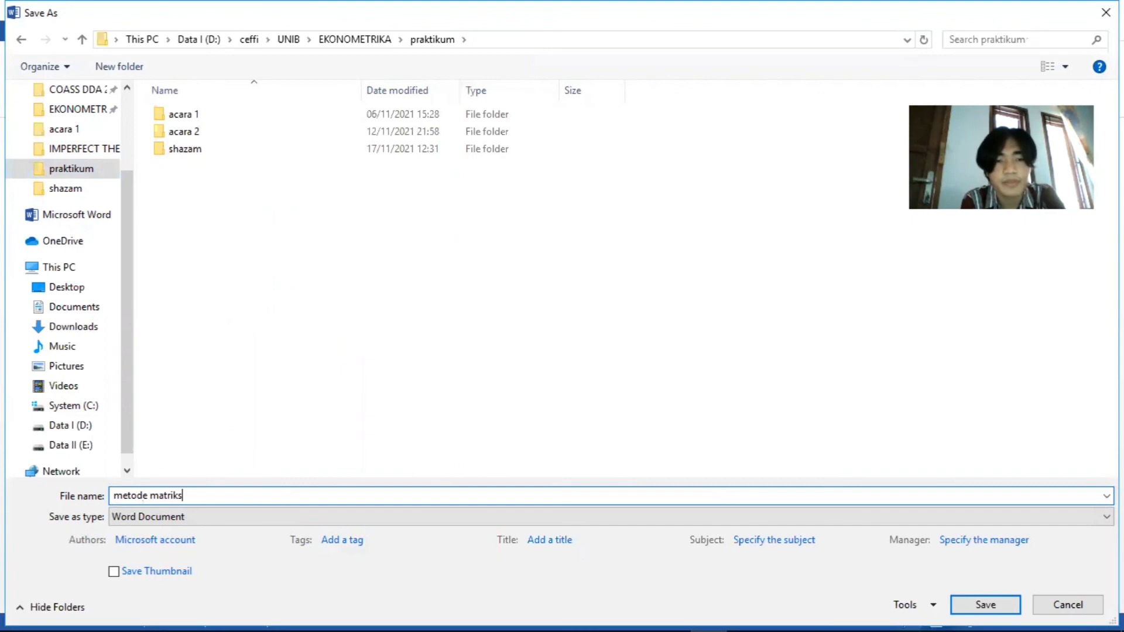
{"action": "key", "text": "Return"}
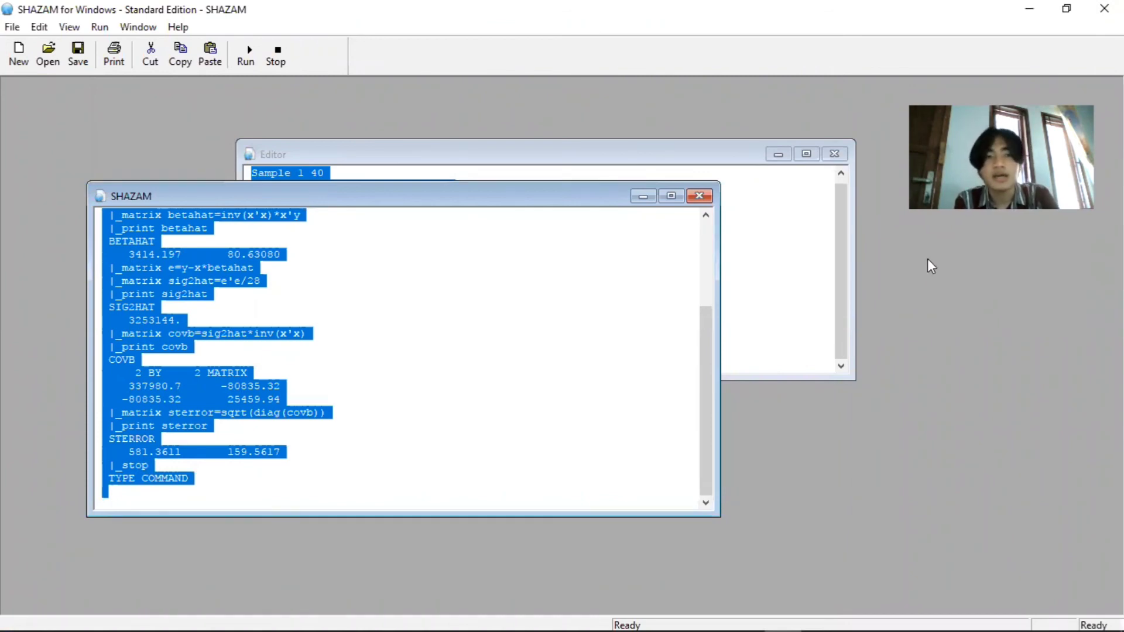
Minimize SHAZAM's output and Editor windows, and clear the remaining application windows to reveal the desktop
{"action": "left_click", "coordinate": [642, 196]}
{"action": "left_click", "coordinate": [778, 154]}
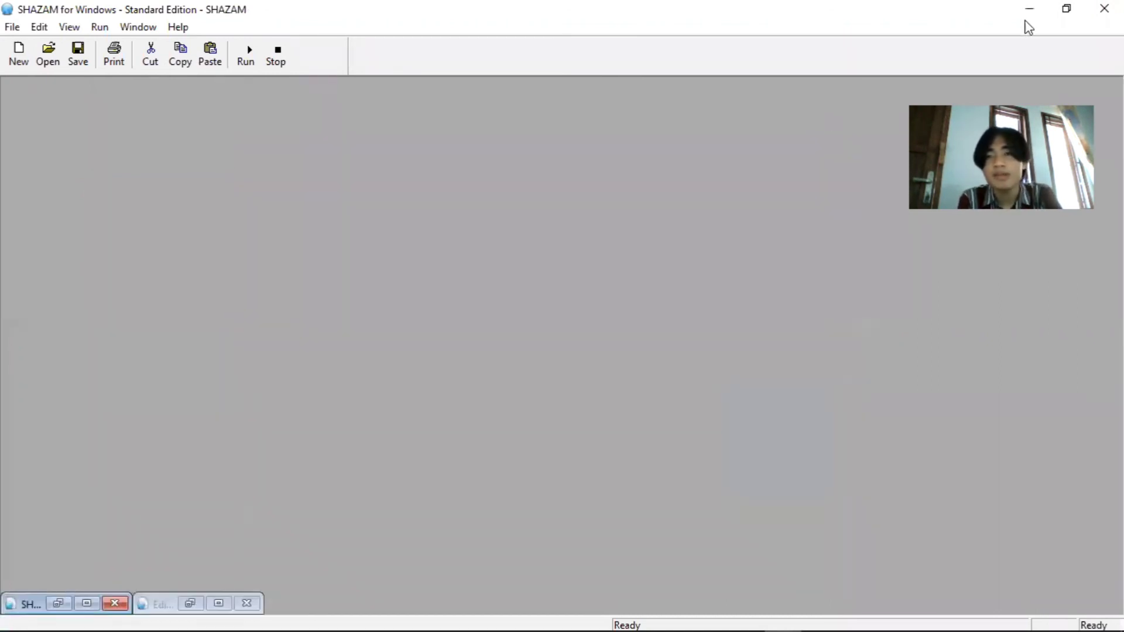
{"action": "left_click", "coordinate": [1025, 13]}
{"action": "left_click", "coordinate": [1024, 7]}
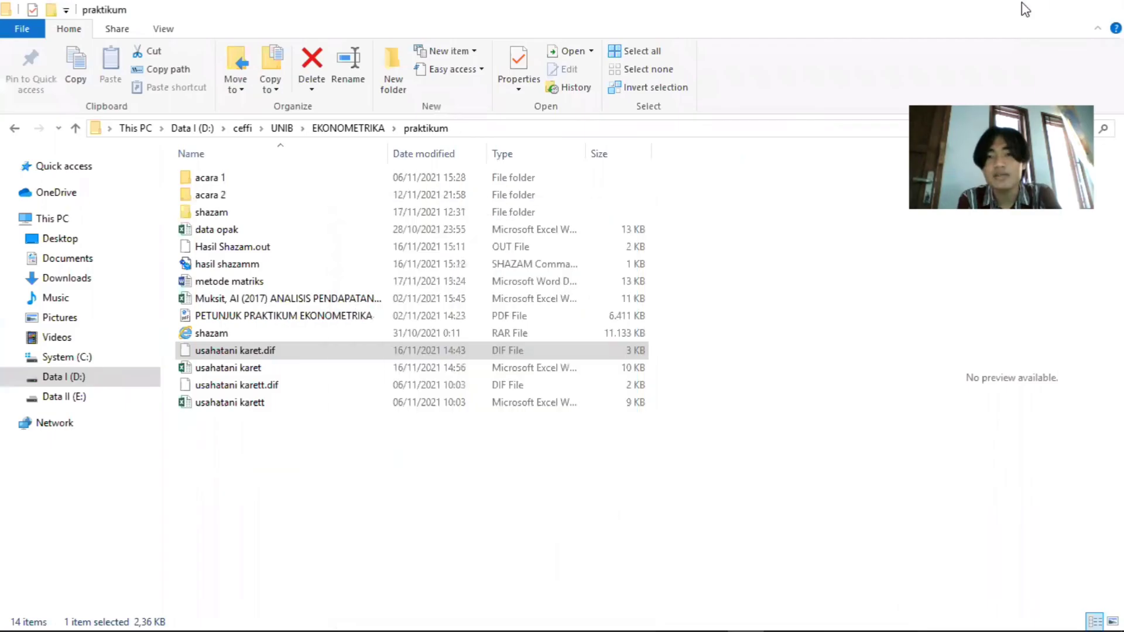
{"action": "left_click", "coordinate": [624, 218]}
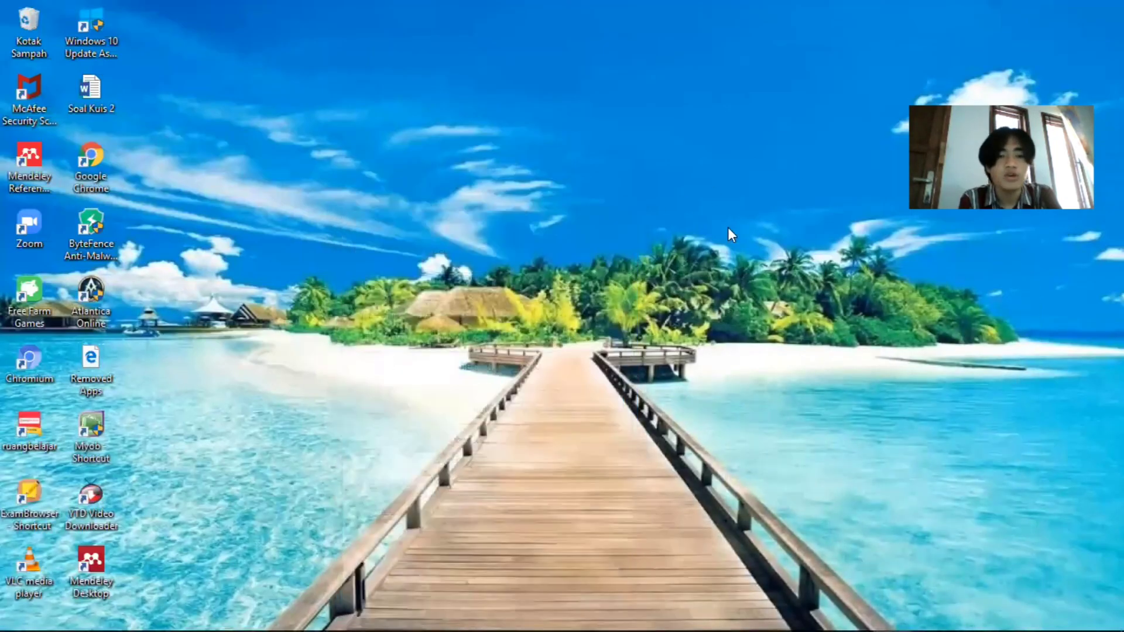
{"action": "right_click", "coordinate": [739, 345]}
{"action": "left_click", "coordinate": [795, 388]}
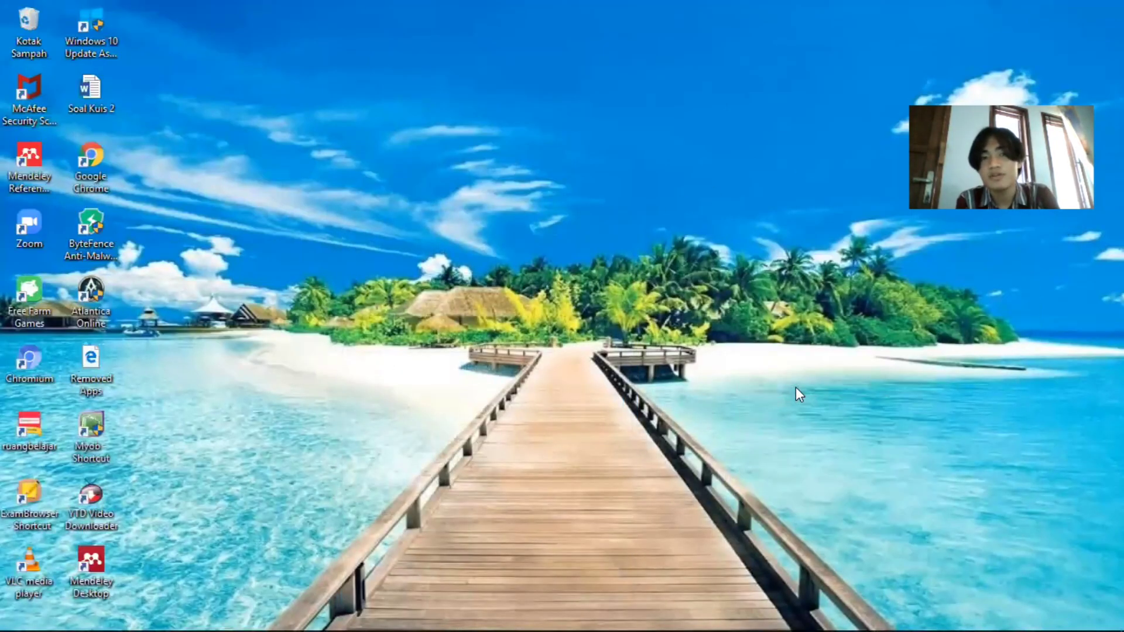